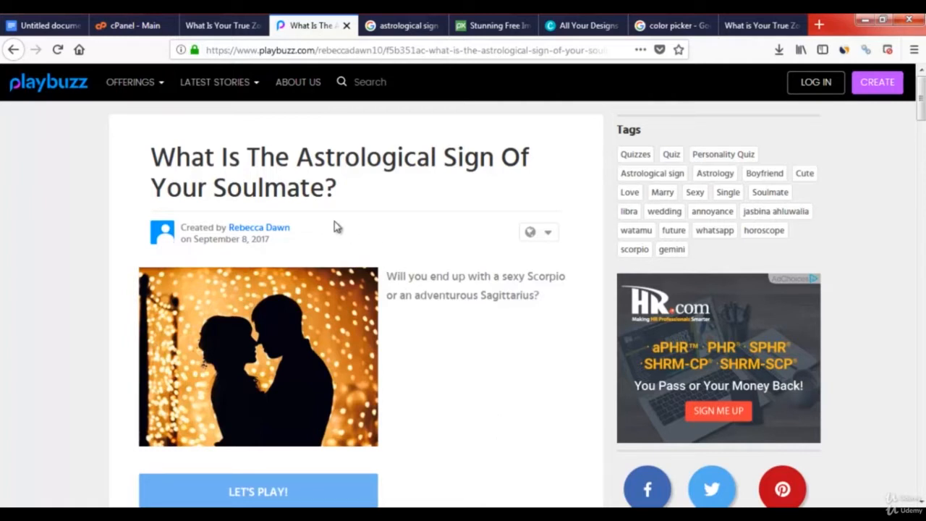
Open index.html from the public_html folder for editing in the cPanel File Manager.
{"action": "left_click", "coordinate": [135, 26]}
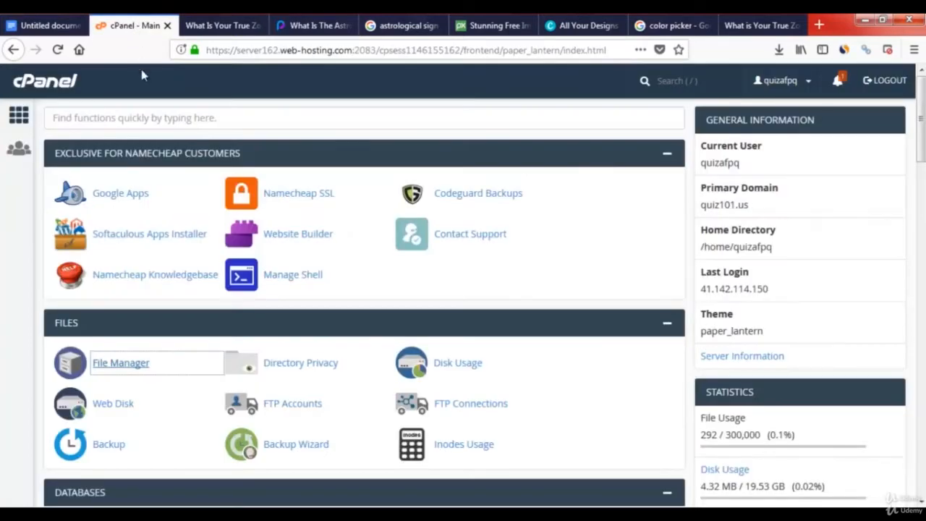
{"action": "left_click", "coordinate": [105, 369]}
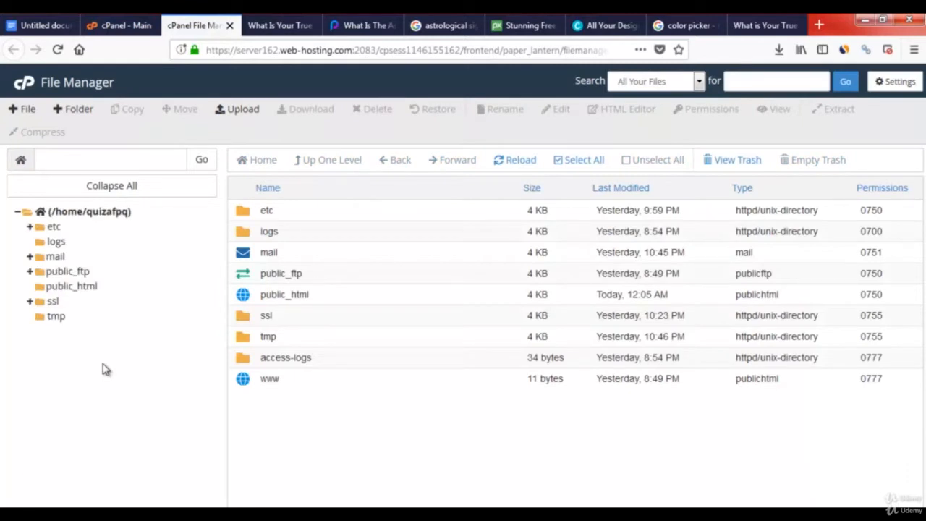
{"action": "left_click", "coordinate": [75, 289]}
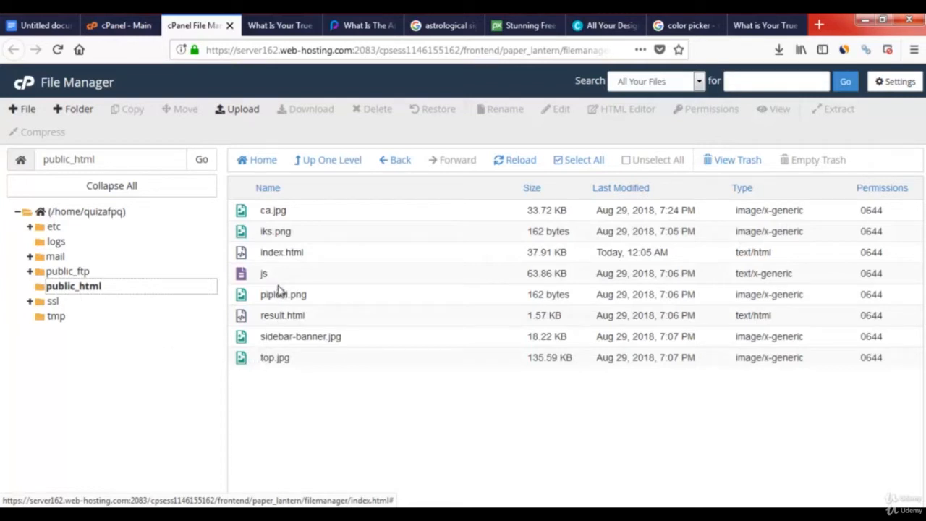
{"action": "left_click", "coordinate": [287, 252]}
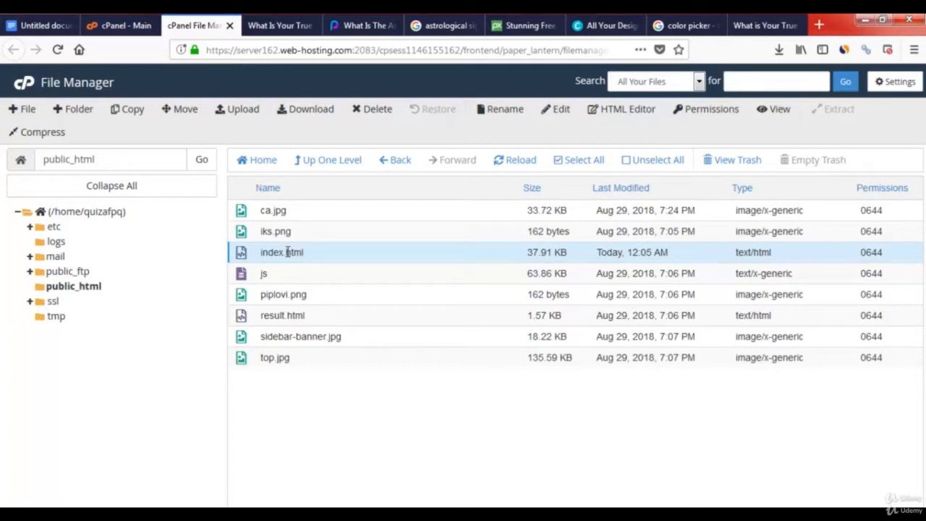
{"action": "right_click", "coordinate": [288, 253]}
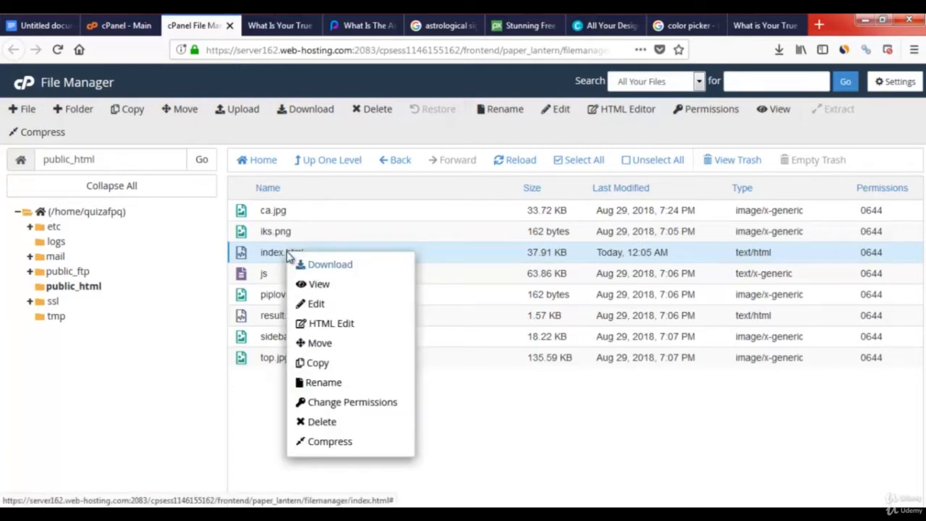
{"action": "left_click", "coordinate": [357, 304]}
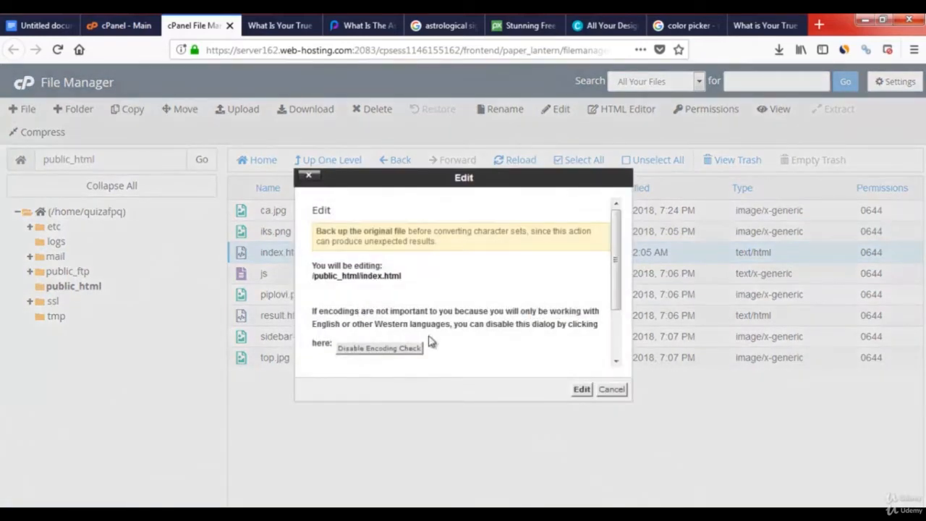
{"action": "left_click", "coordinate": [582, 390]}
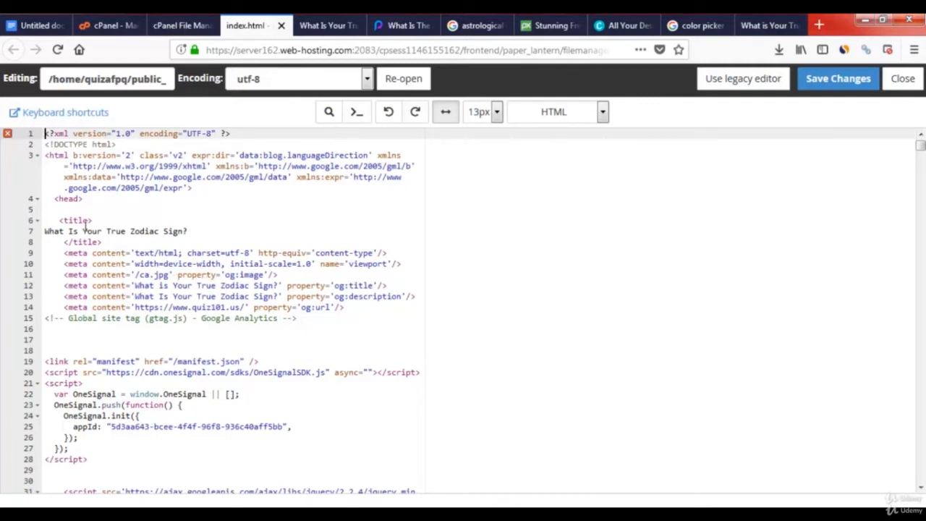
Compare the title element in the index.html code with the title of the live quiz101.us page.
{"action": "left_click_drag", "start_coordinate": [58, 219], "coordinate": [103, 242]}
{"action": "left_click", "coordinate": [123, 232]}
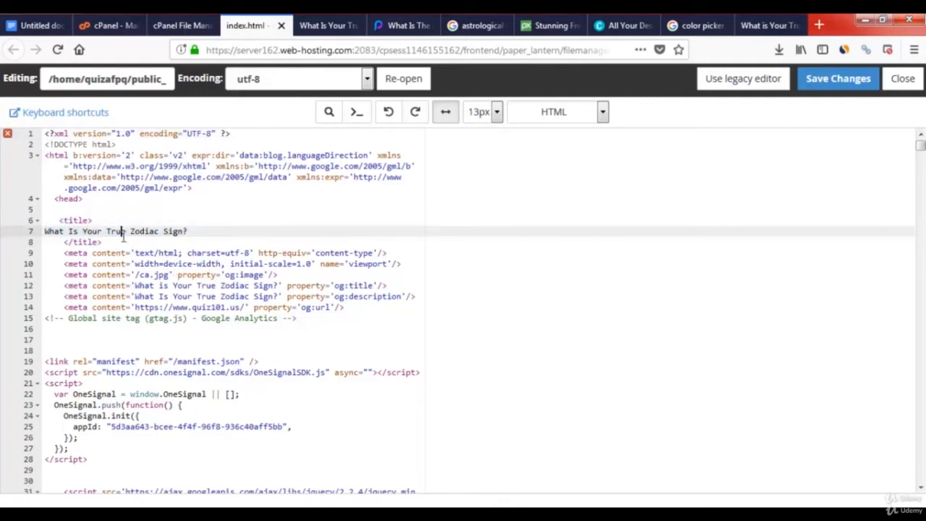
{"action": "left_click", "coordinate": [326, 26]}
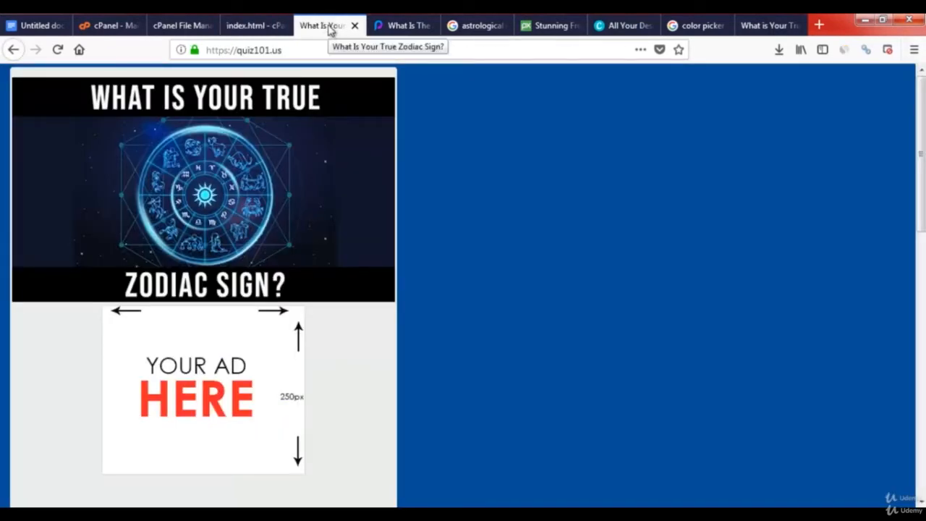
{"action": "left_click", "coordinate": [254, 28]}
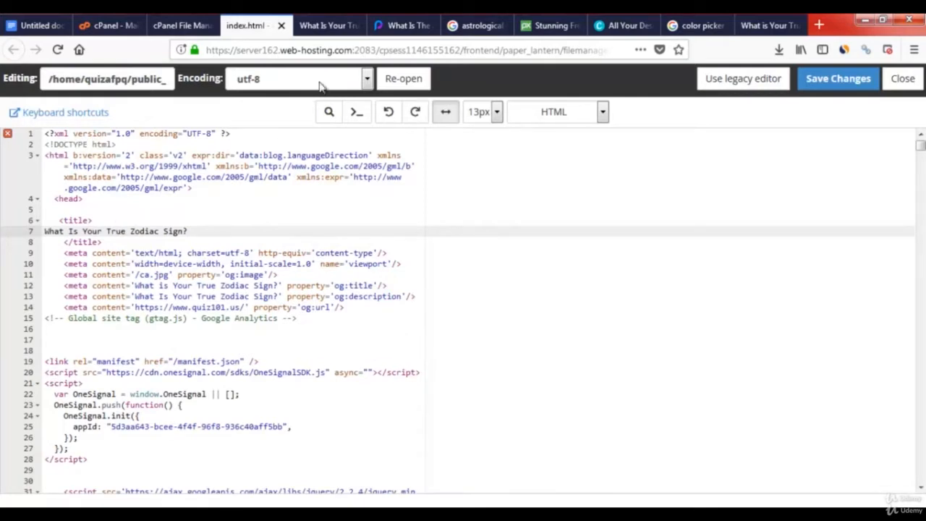
Try to replace the page title in index.html with the headline of the Playbuzz soulmate quiz.
{"action": "left_click", "coordinate": [398, 27]}
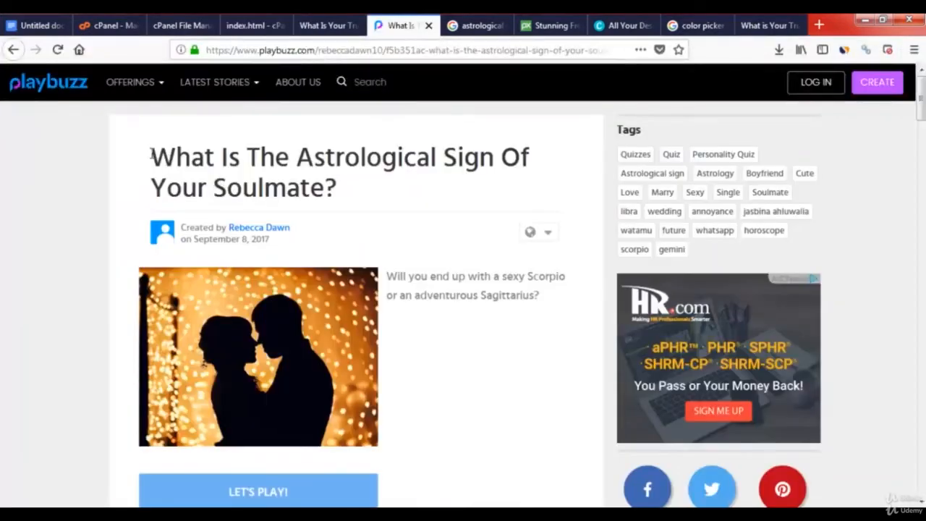
{"action": "left_click_drag", "start_coordinate": [151, 153], "coordinate": [343, 192]}
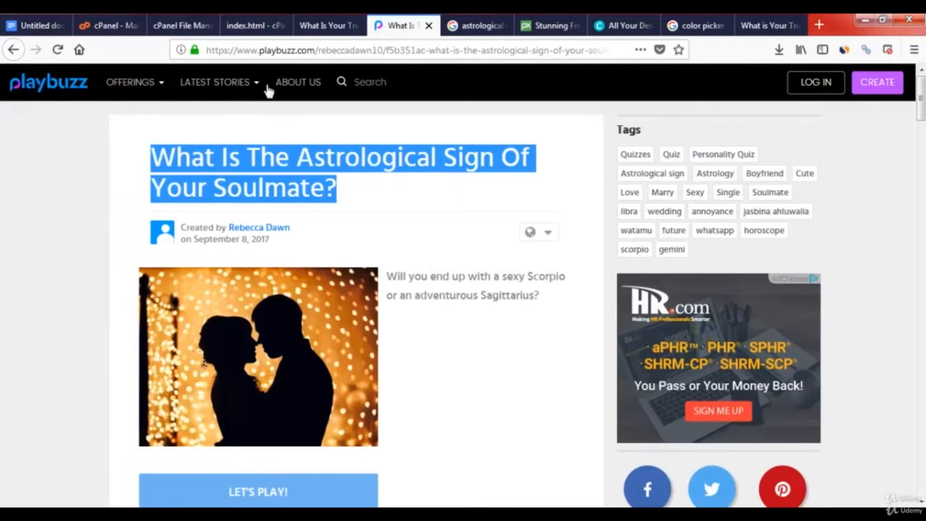
{"action": "left_click", "coordinate": [249, 25]}
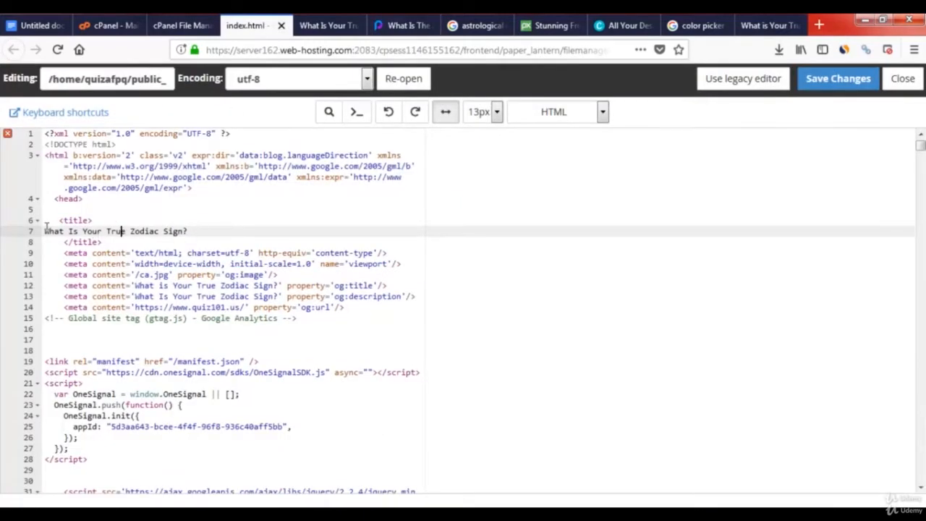
{"action": "left_click_drag", "start_coordinate": [45, 230], "coordinate": [187, 231]}
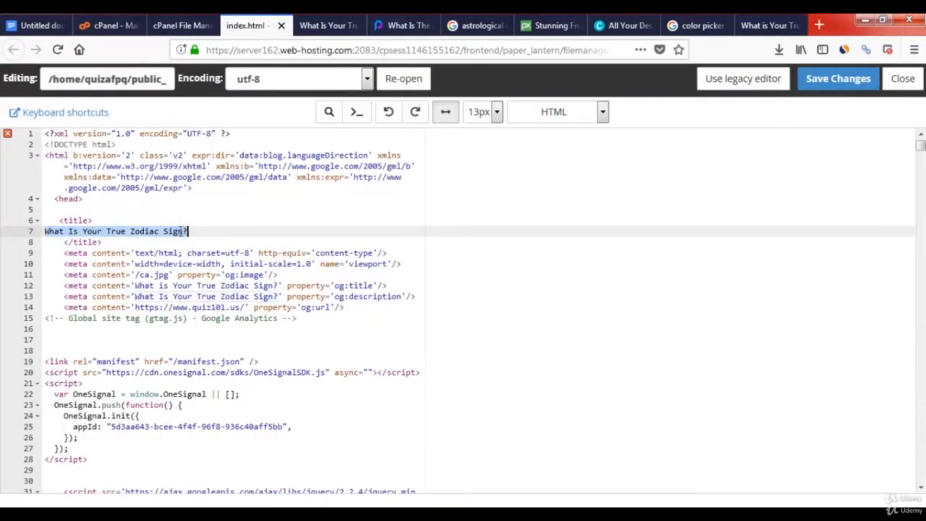
{"action": "right_click", "coordinate": [187, 231]}
{"action": "left_click", "coordinate": [201, 292]}
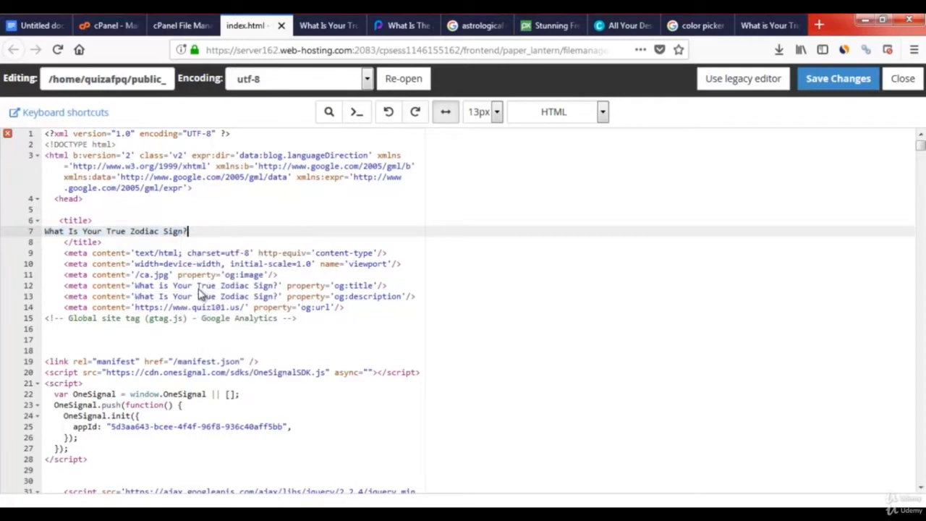
Copy the Playbuzz headline "What Is The Astrological Sign Of Your Soulmate?" and paste it over the title text in index.html.
{"action": "left_click", "coordinate": [423, 27]}
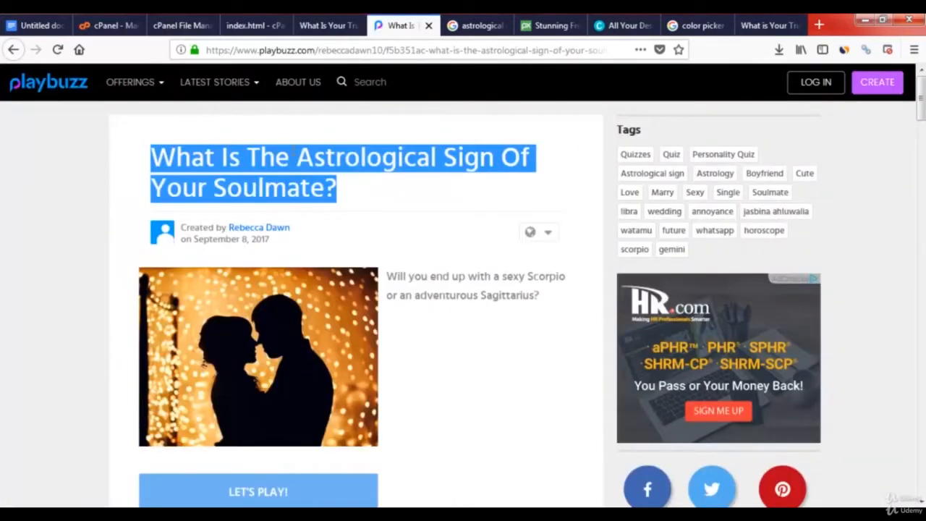
{"action": "right_click", "coordinate": [293, 152]}
{"action": "left_click", "coordinate": [332, 160]}
{"action": "left_click", "coordinate": [324, 29]}
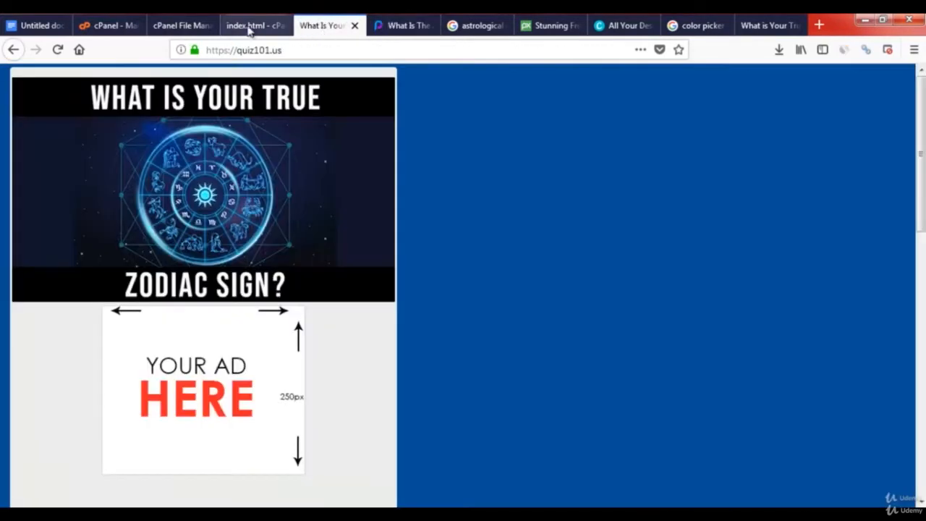
{"action": "left_click", "coordinate": [249, 27]}
{"action": "left_click_drag", "start_coordinate": [45, 230], "coordinate": [189, 231]}
{"action": "right_click", "coordinate": [180, 234]}
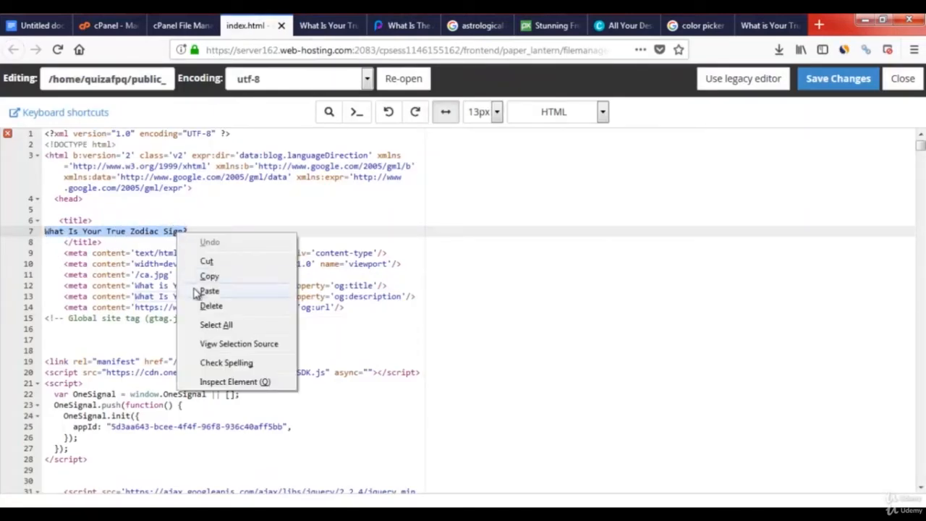
{"action": "left_click", "coordinate": [197, 290]}
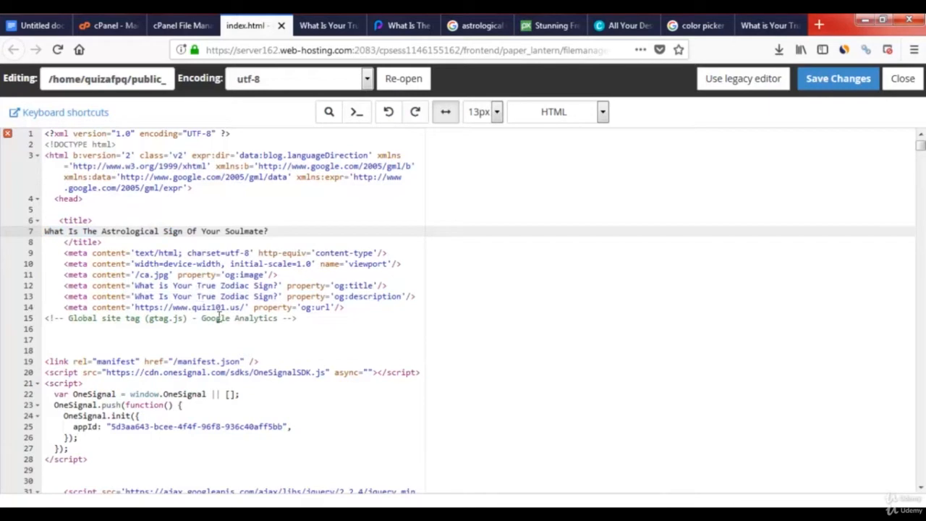
Save index.html and reload the live quiz101.us page to check its new title.
{"action": "left_click", "coordinate": [838, 78]}
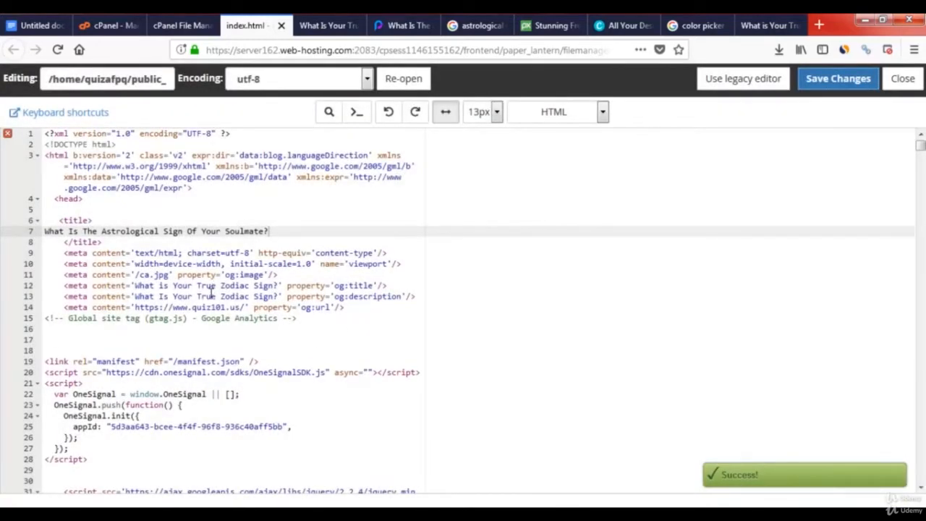
{"action": "left_click", "coordinate": [329, 26]}
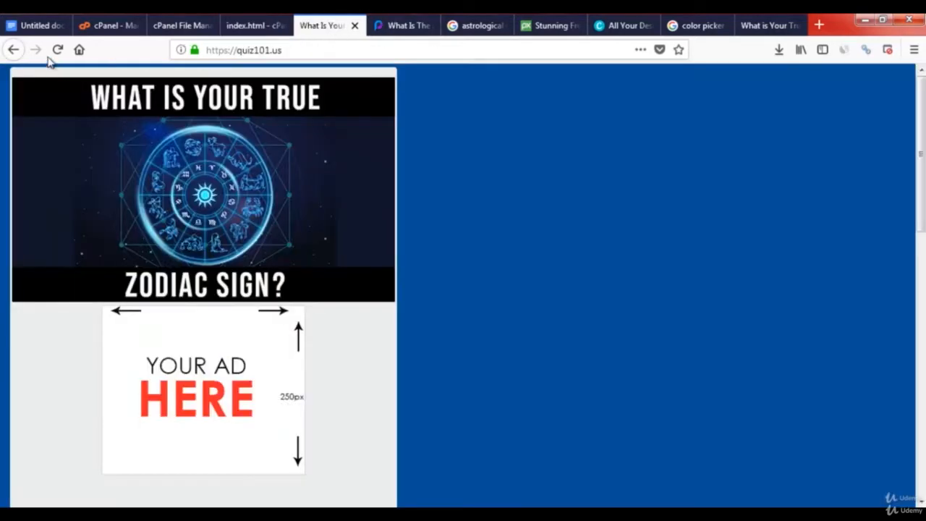
{"action": "left_click", "coordinate": [57, 49]}
Replace the og:title meta content in index.html with the copied "What Is The Astrological Sign Of Your Soulmate?".
{"action": "left_click", "coordinate": [252, 26]}
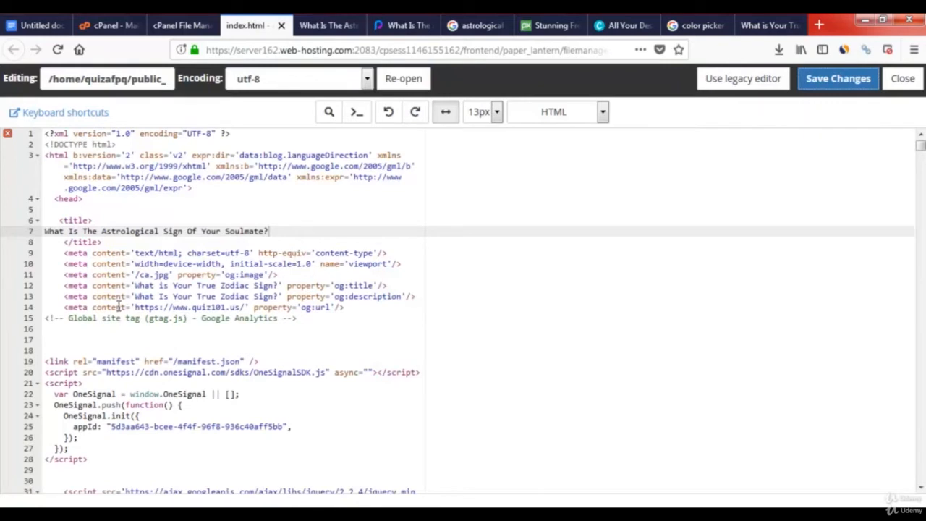
{"action": "left_click", "coordinate": [93, 252]}
{"action": "left_click", "coordinate": [101, 264]}
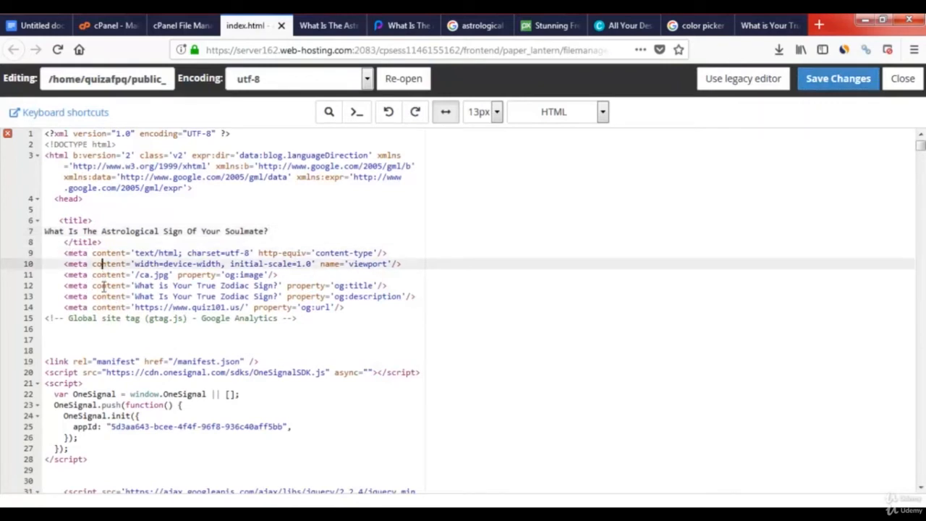
{"action": "left_click", "coordinate": [104, 285]}
{"action": "left_click", "coordinate": [106, 296]}
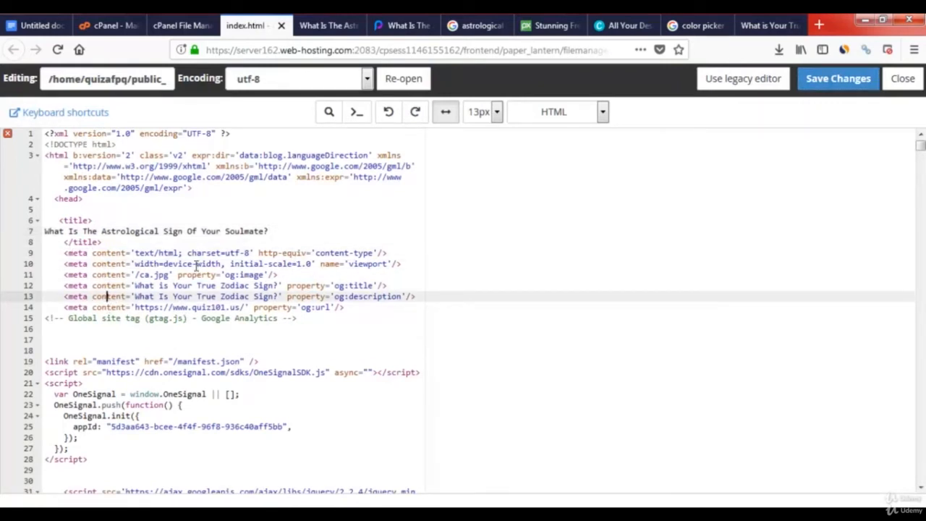
{"action": "left_click", "coordinate": [334, 285]}
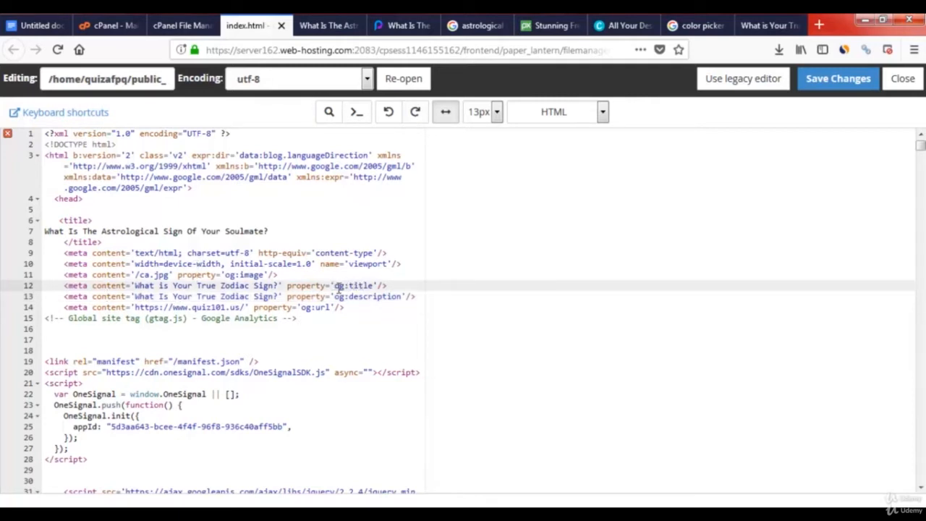
{"action": "left_click_drag", "start_coordinate": [336, 286], "coordinate": [364, 283]}
{"action": "left_click", "coordinate": [364, 284]}
{"action": "left_click", "coordinate": [137, 286]}
{"action": "left_click_drag", "start_coordinate": [137, 286], "coordinate": [279, 285]}
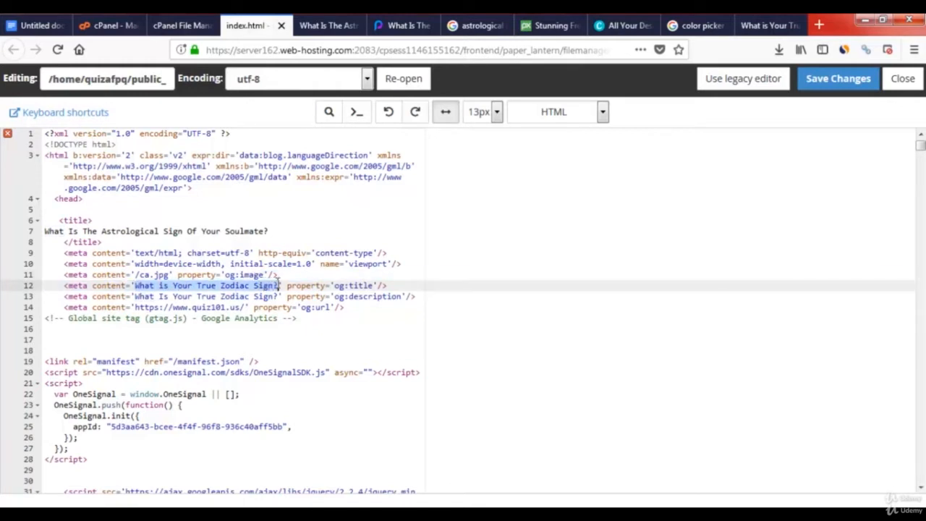
{"action": "right_click", "coordinate": [279, 285]}
{"action": "left_click", "coordinate": [307, 343]}
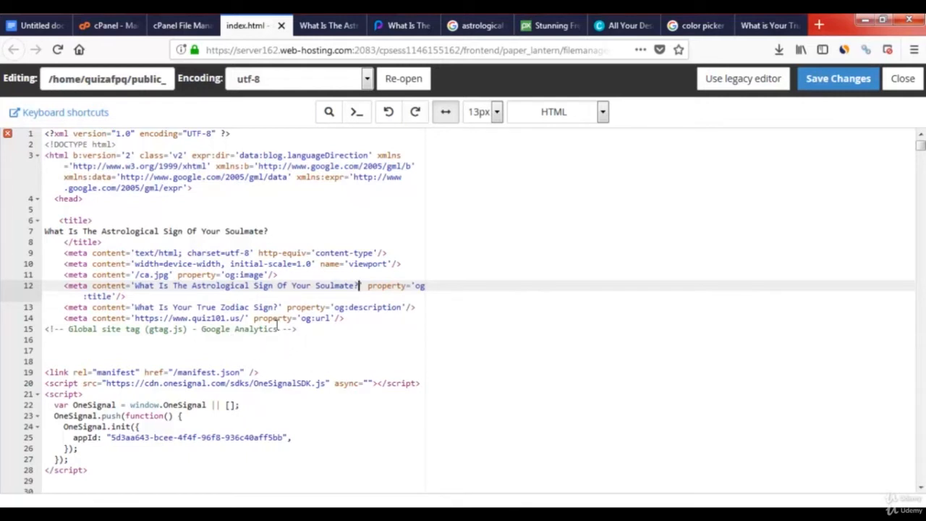
Set the og:description content to Playbuzz's text "Will you end up with a sexy Scorpio or an adventurous Sagittarius?" and save index.html.
{"action": "left_click", "coordinate": [384, 306]}
{"action": "double_click", "coordinate": [383, 306]}
{"action": "left_click", "coordinate": [348, 306]}
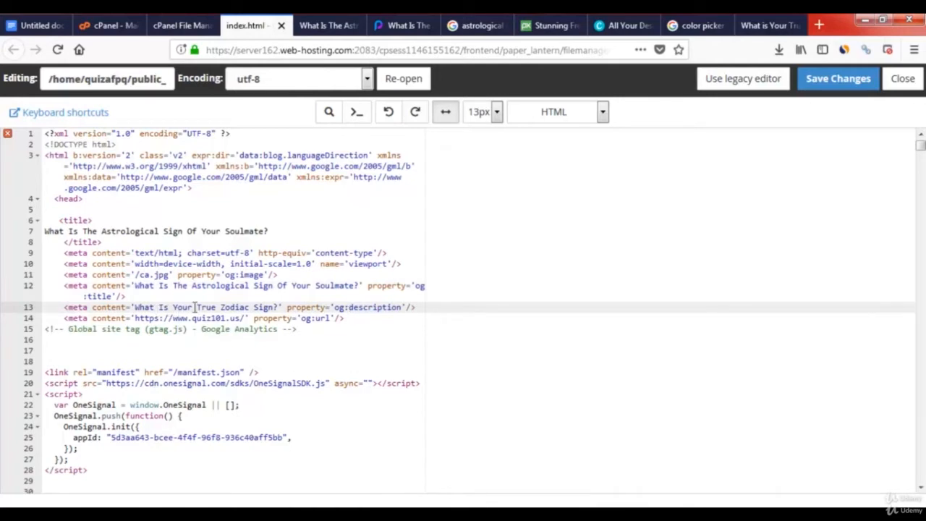
{"action": "left_click", "coordinate": [396, 27]}
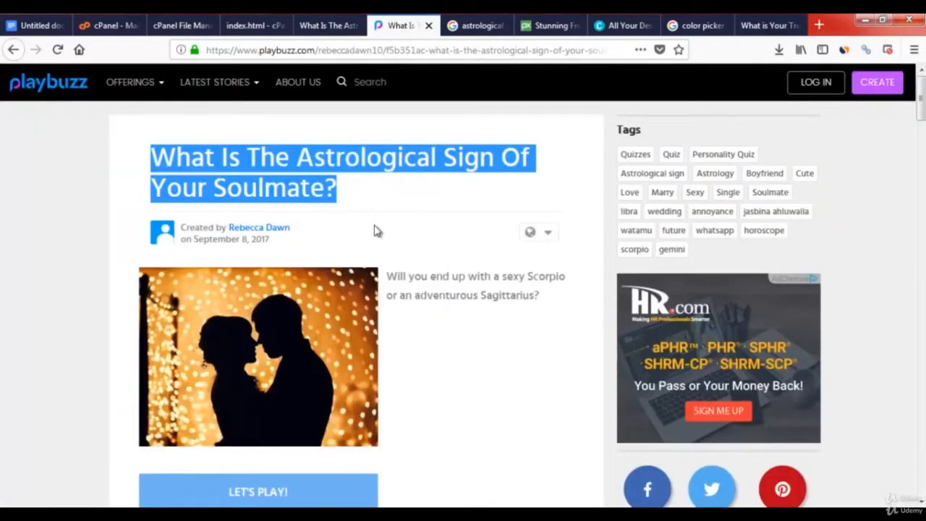
{"action": "left_click_drag", "start_coordinate": [387, 274], "coordinate": [546, 302]}
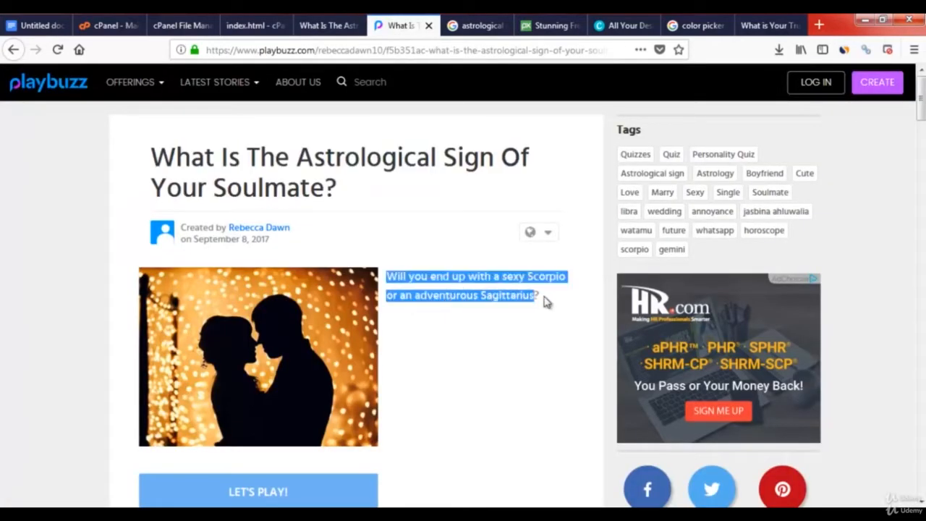
{"action": "right_click", "coordinate": [549, 300]}
{"action": "left_click", "coordinate": [583, 307]}
{"action": "left_click", "coordinate": [254, 26]}
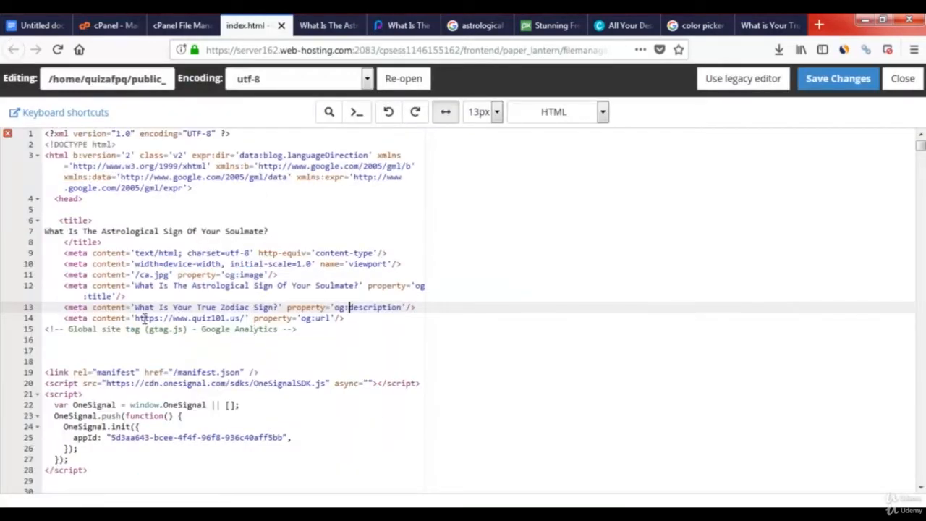
{"action": "left_click_drag", "start_coordinate": [134, 306], "coordinate": [275, 306]}
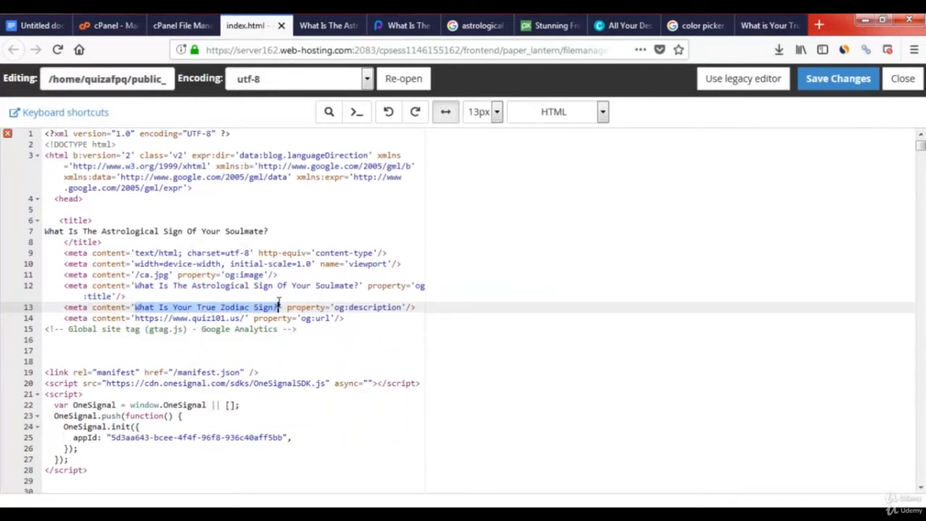
{"action": "right_click", "coordinate": [275, 305]}
{"action": "left_click", "coordinate": [306, 365]}
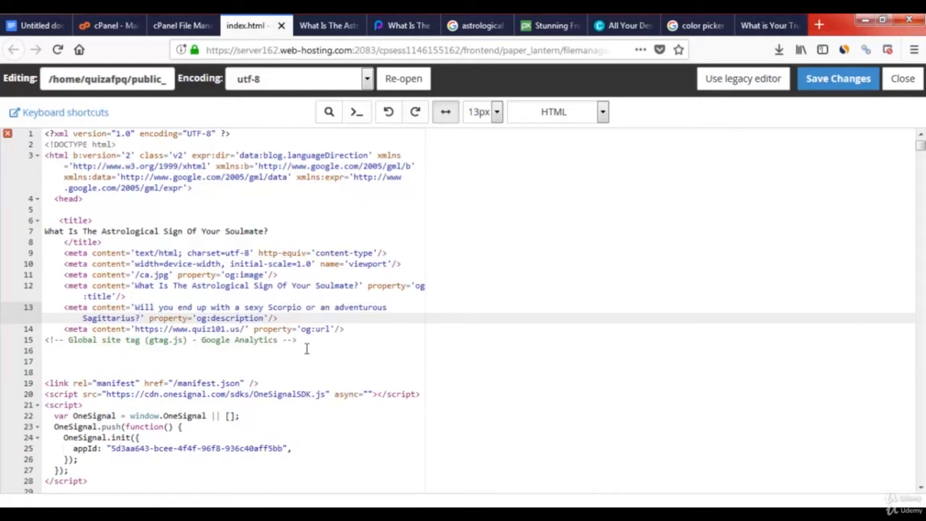
{"action": "left_click", "coordinate": [322, 329]}
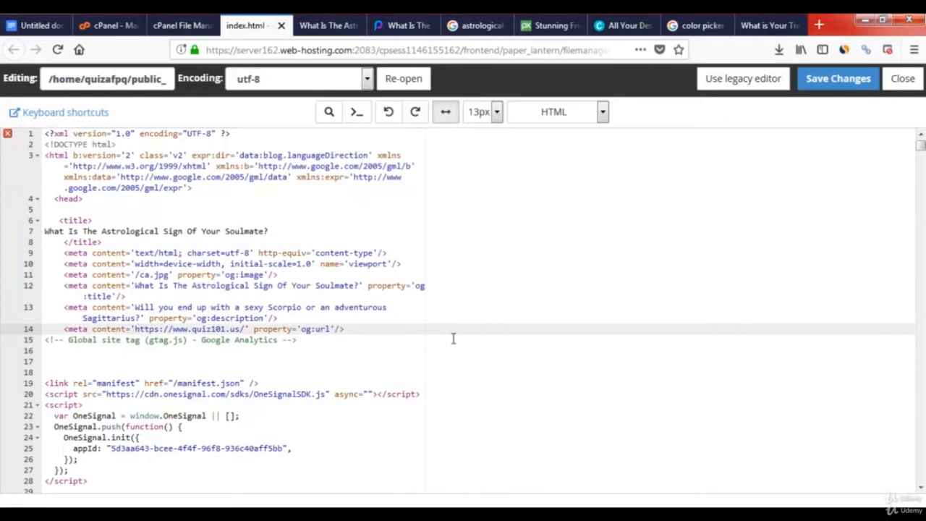
{"action": "left_click", "coordinate": [838, 78]}
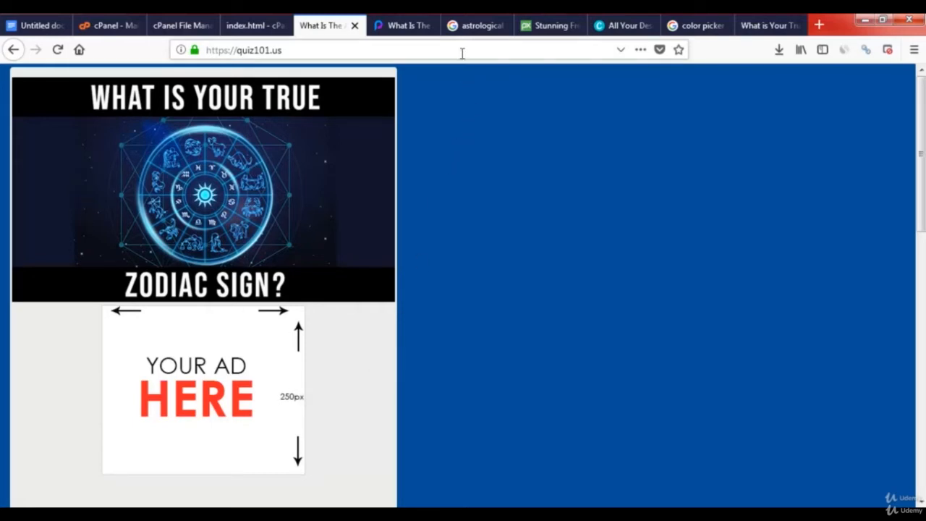
Browse the Google Images results for "astrological sign" and preview the blue zodiac wheel surrounding a moon.
{"action": "left_click", "coordinate": [476, 27]}
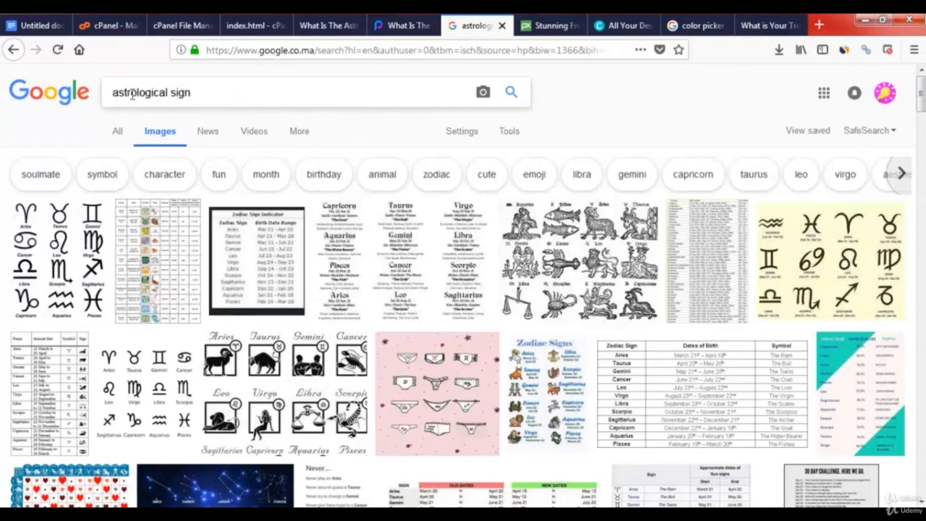
{"action": "left_click_drag", "start_coordinate": [921, 88], "coordinate": [904, 236]}
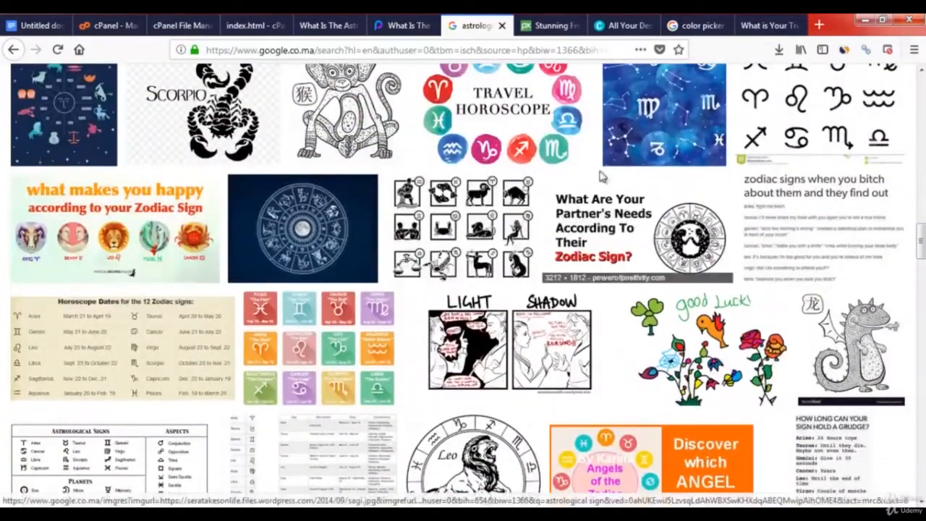
{"action": "left_click", "coordinate": [279, 208]}
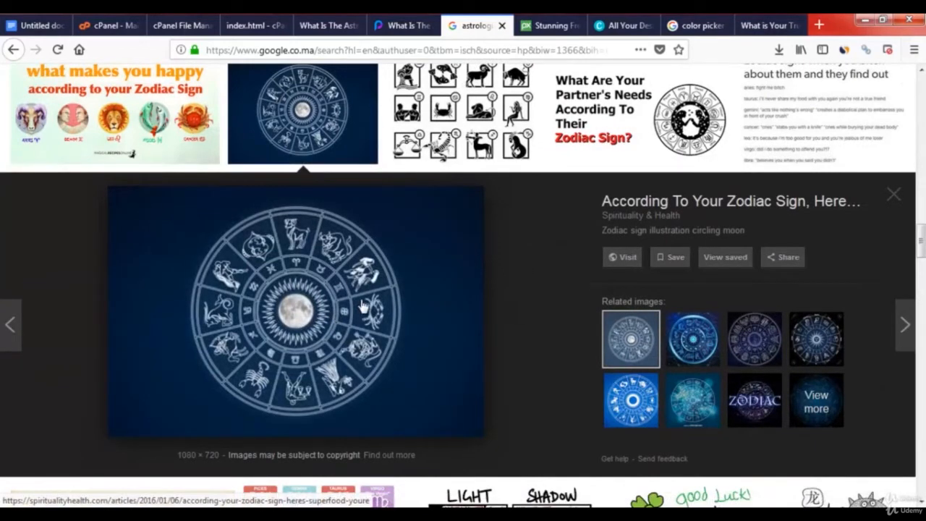
Copy the location of the Playbuzz quiz's couple silhouette image and open that image in a new browser tab.
{"action": "left_click", "coordinate": [408, 27]}
{"action": "left_click", "coordinate": [379, 391]}
{"action": "right_click", "coordinate": [239, 319]}
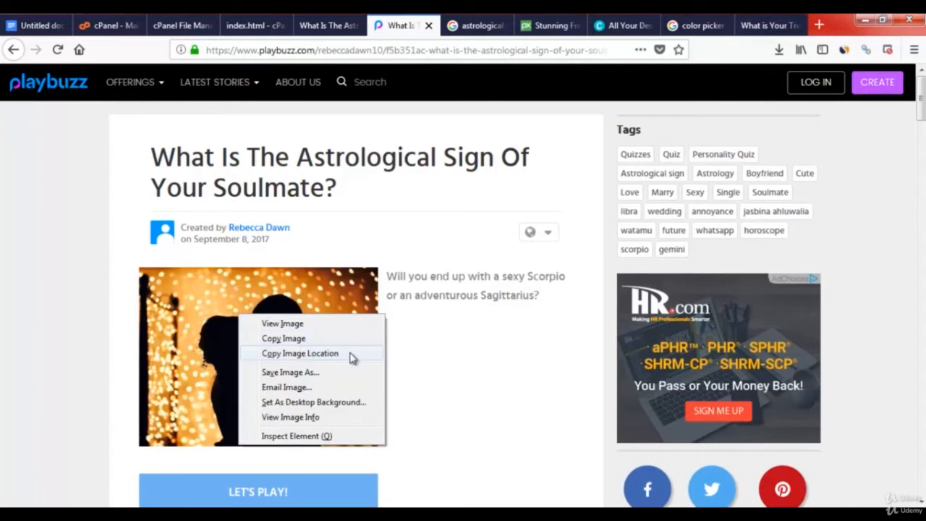
{"action": "left_click", "coordinate": [299, 353]}
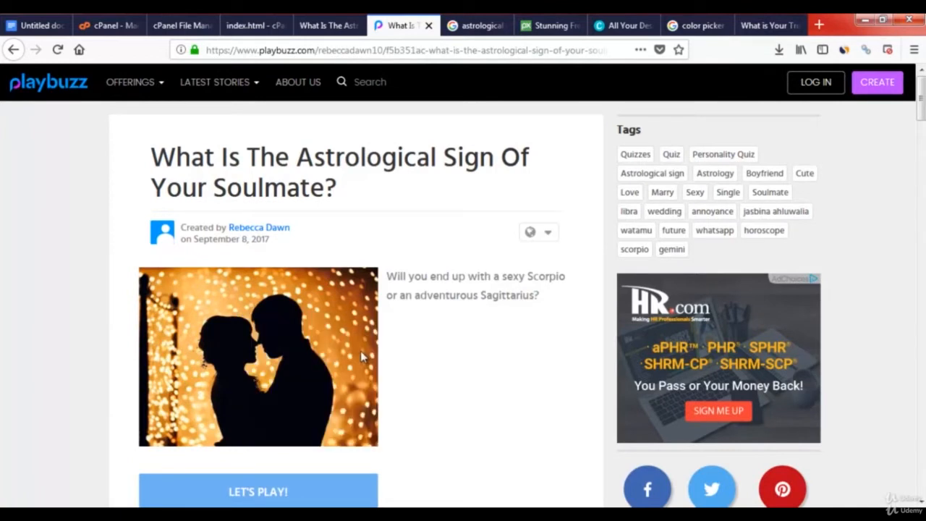
{"action": "left_click", "coordinate": [819, 25]}
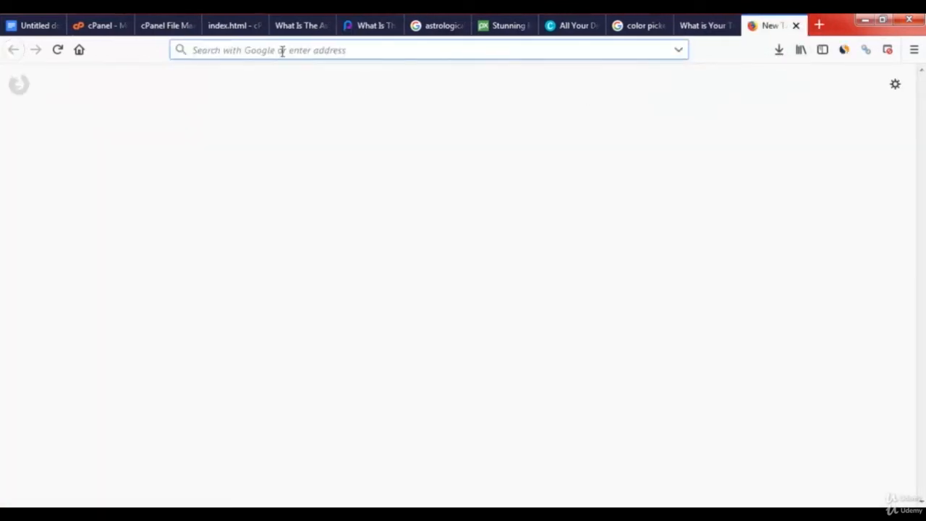
{"action": "right_click", "coordinate": [282, 51]}
{"action": "left_click", "coordinate": [316, 128]}
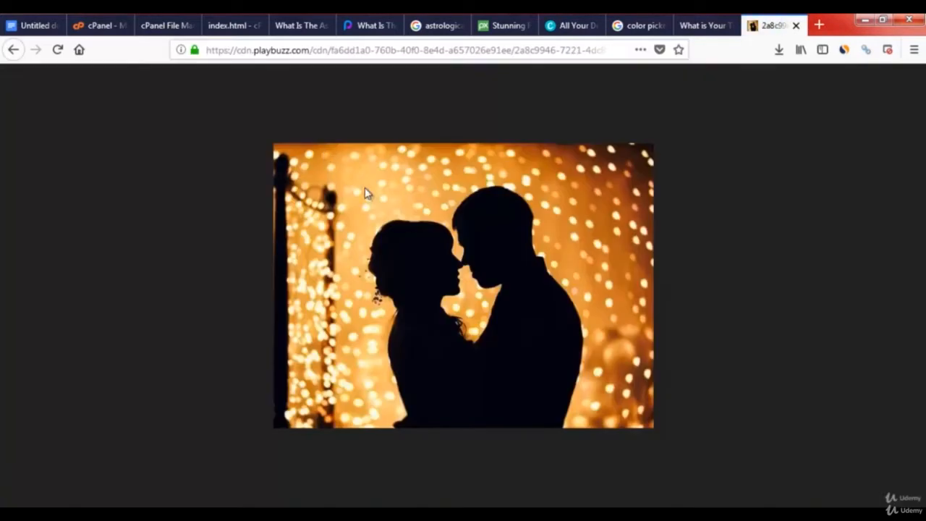
{"action": "right_click", "coordinate": [458, 256]}
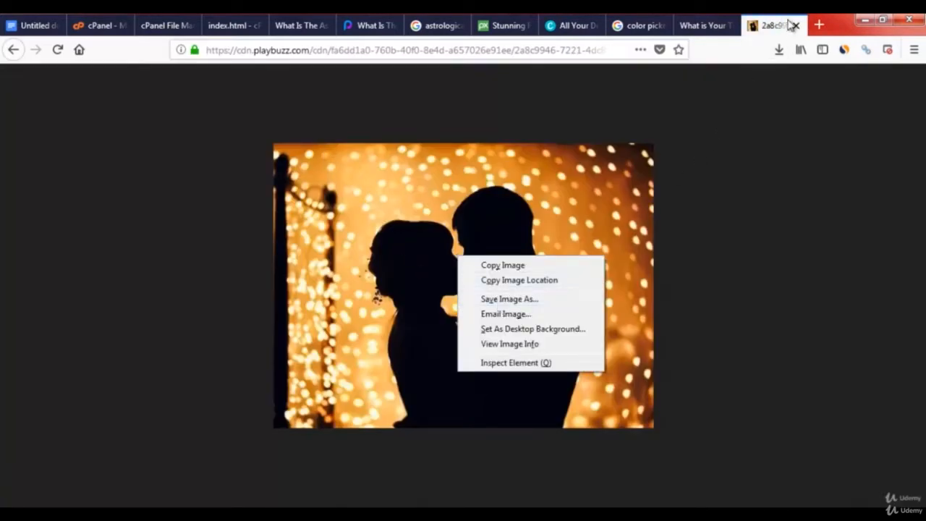
{"action": "left_click", "coordinate": [762, 25]}
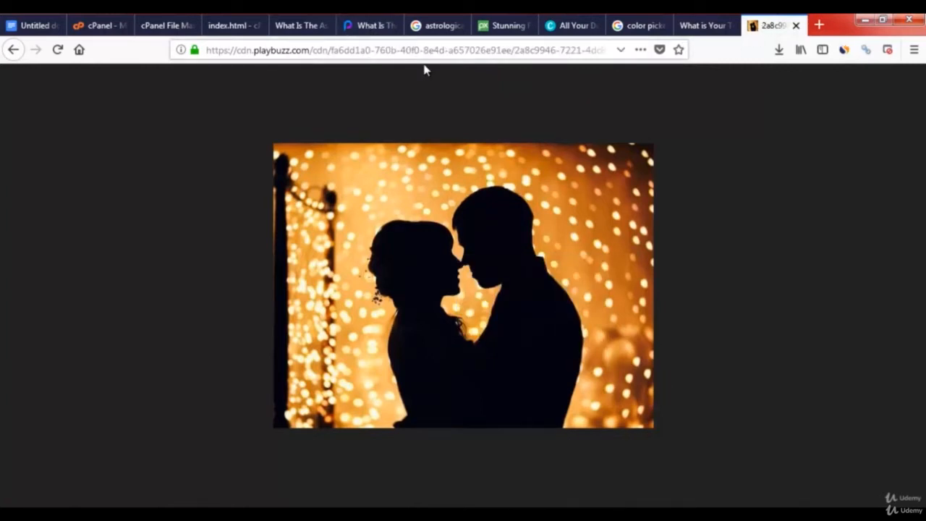
Search Pixabay for "astrological sign" and look through the free images for a suitable quiz picture.
{"action": "left_click", "coordinate": [505, 28]}
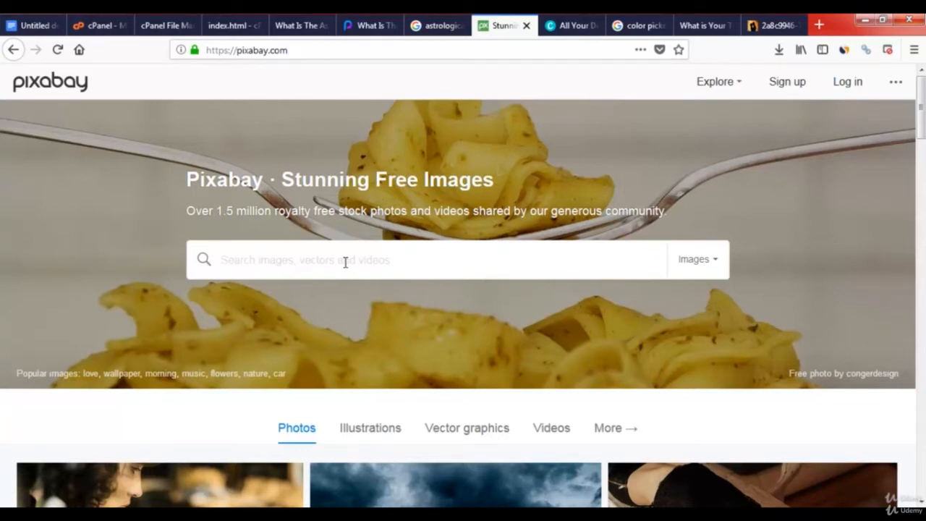
{"action": "type", "text": "as"}
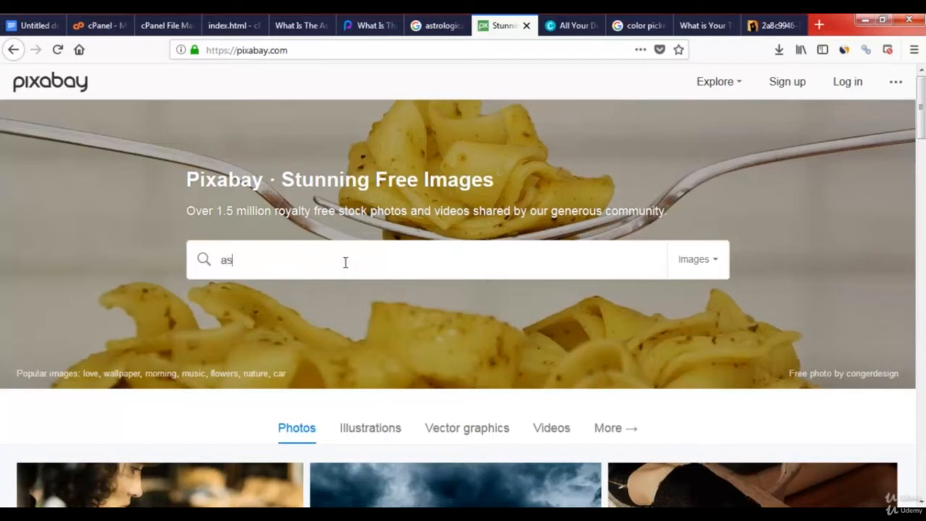
{"action": "type", "text": "trologi"}
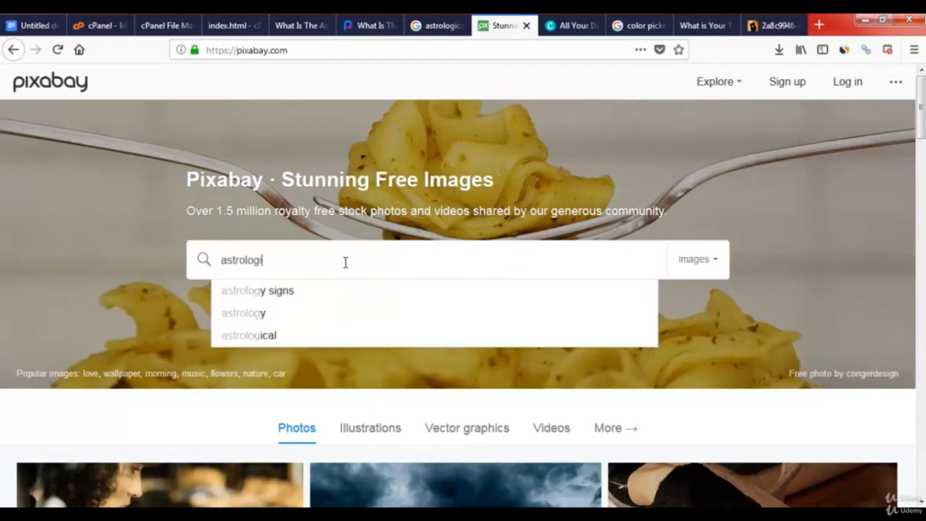
{"action": "type", "text": "cal"}
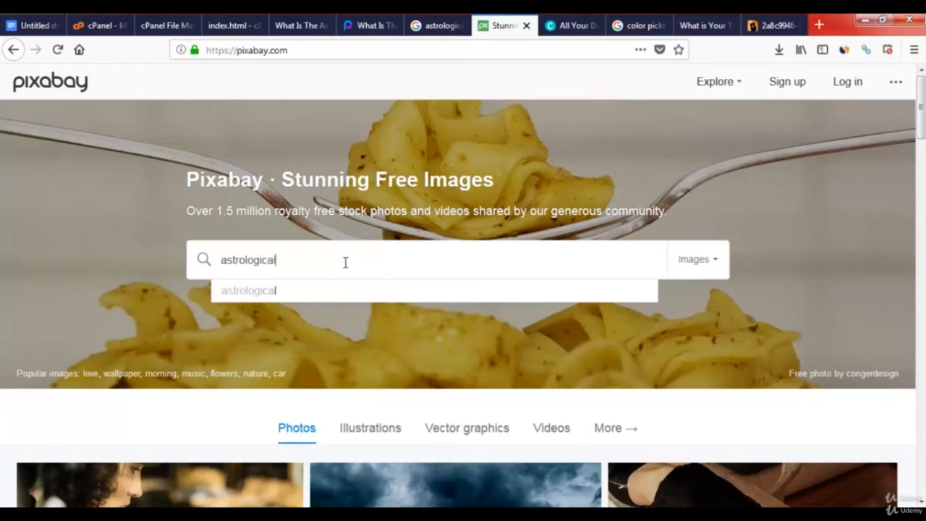
{"action": "type", "text": " sign"}
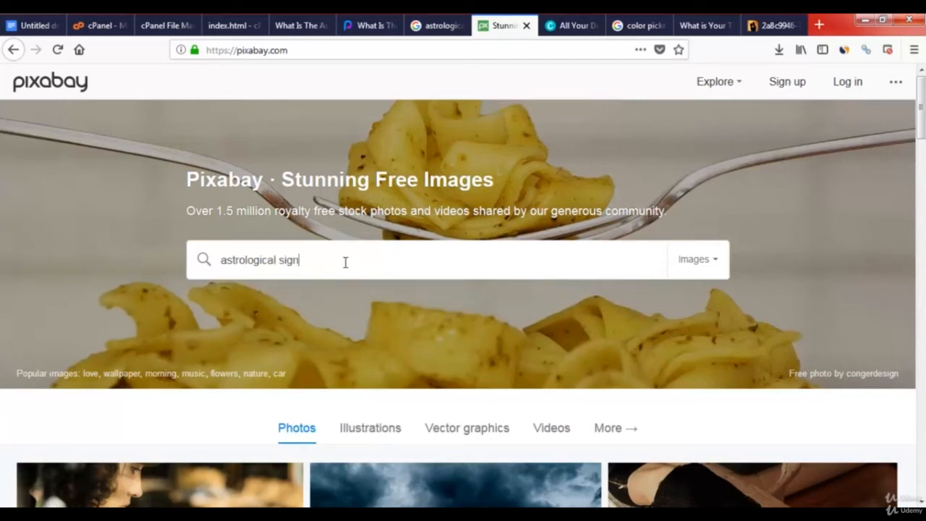
{"action": "key", "text": "Return"}
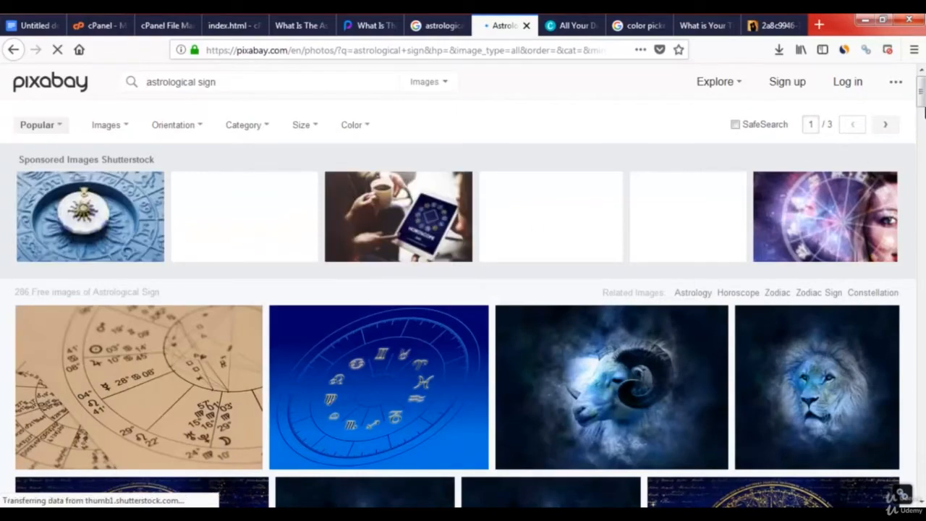
{"action": "left_click_drag", "start_coordinate": [922, 92], "coordinate": [923, 277]}
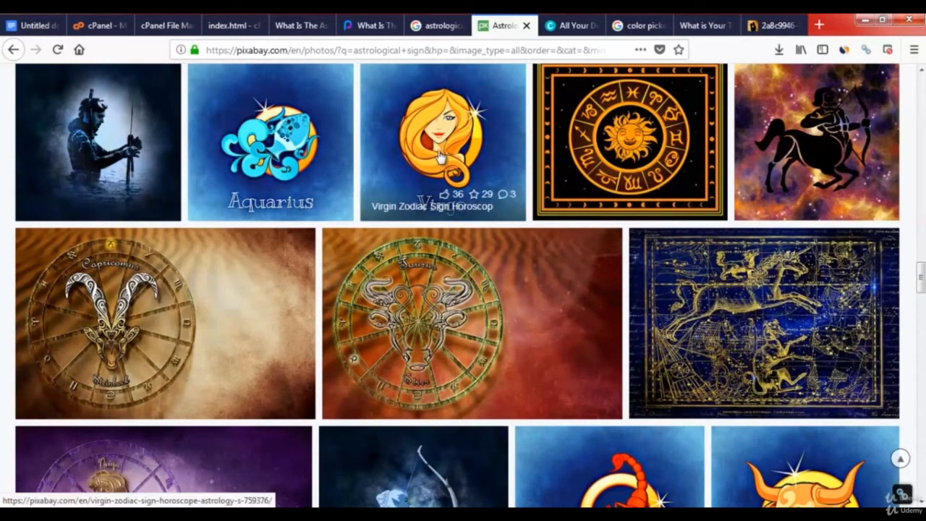
{"action": "scroll", "coordinate": [416, 148], "scroll_direction": "up", "scroll_amount": 10}
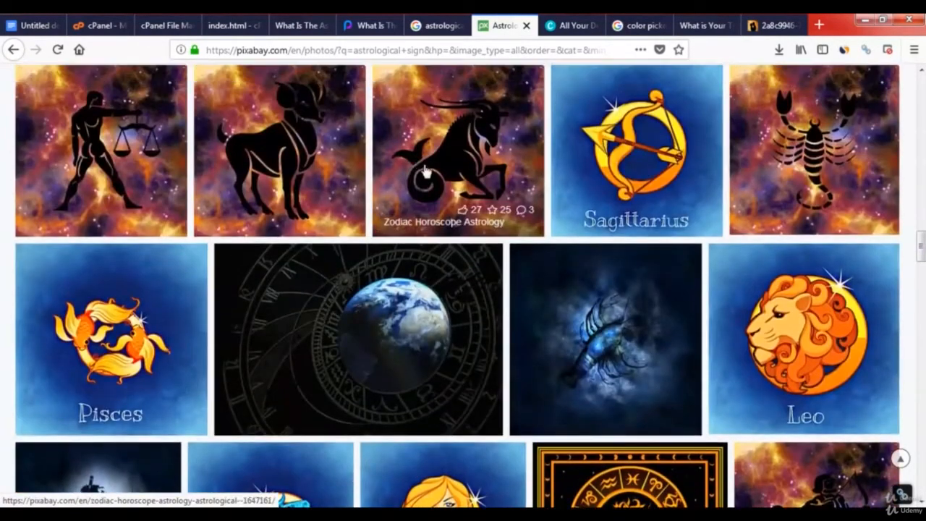
{"action": "scroll", "coordinate": [423, 159], "scroll_direction": "up", "scroll_amount": 5}
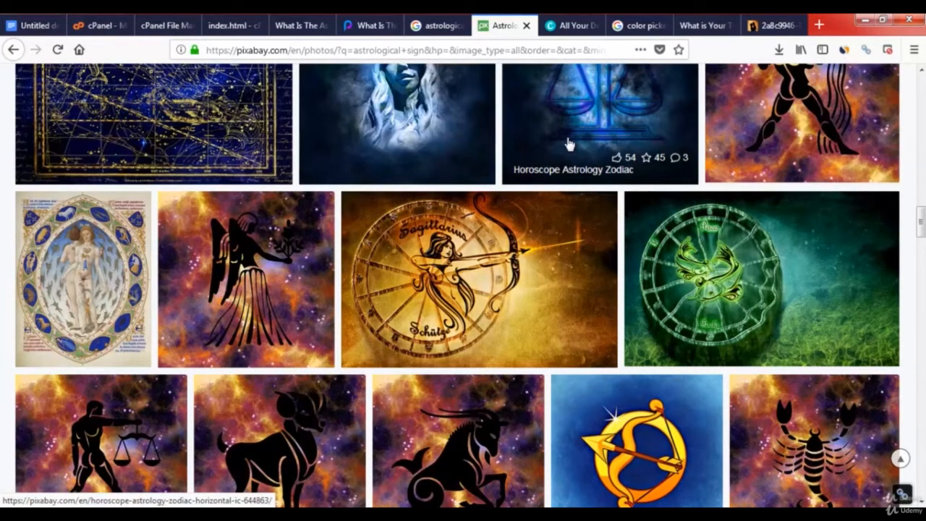
Switch to Canva and create a new design with custom dimensions of 500 × 300 px.
{"action": "left_click", "coordinate": [570, 27]}
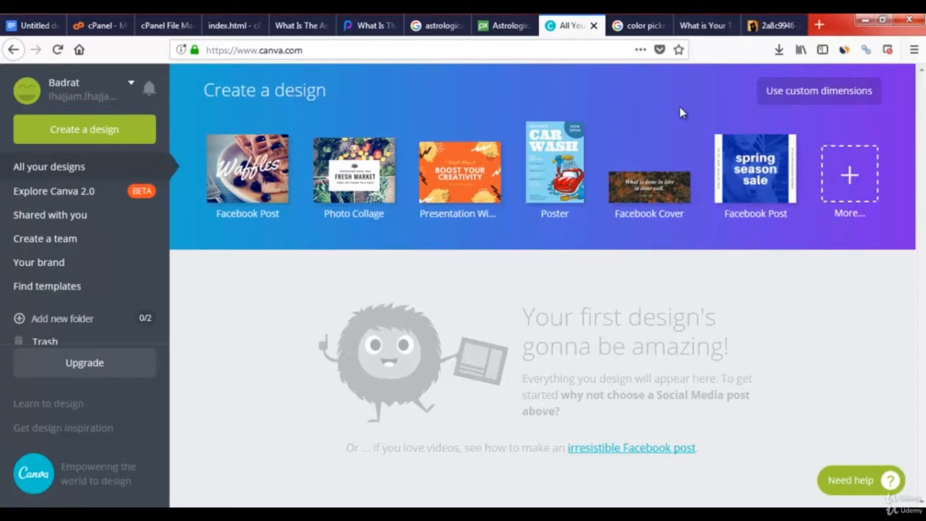
{"action": "left_click", "coordinate": [875, 183]}
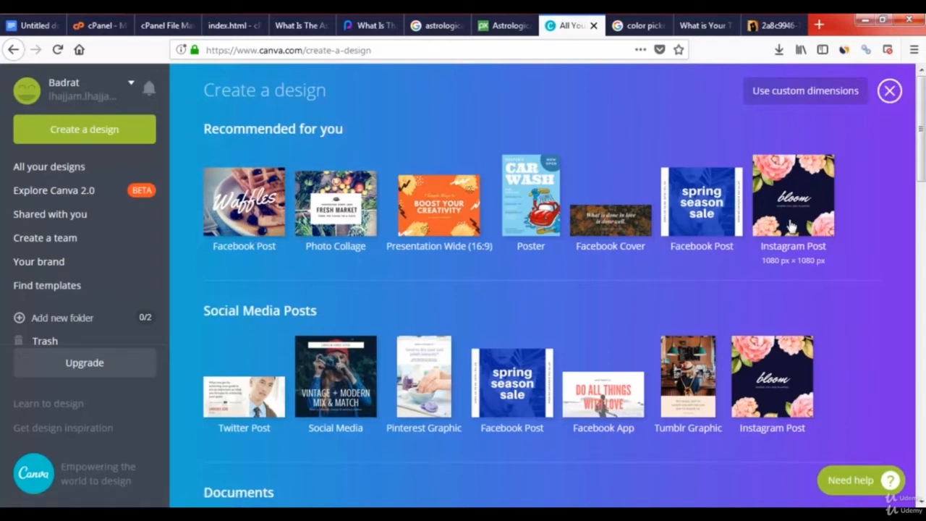
{"action": "scroll", "coordinate": [585, 298], "scroll_direction": "down", "scroll_amount": 5}
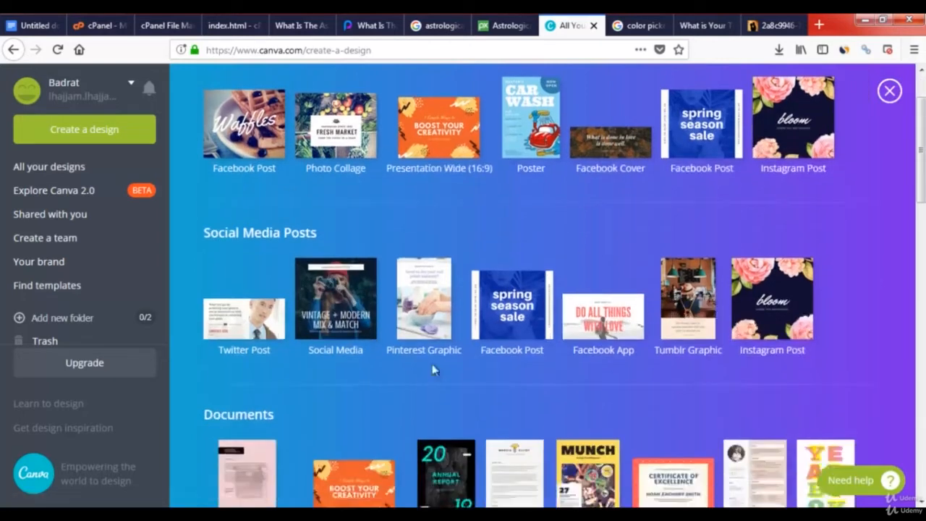
{"action": "scroll", "coordinate": [354, 354], "scroll_direction": "down", "scroll_amount": 2}
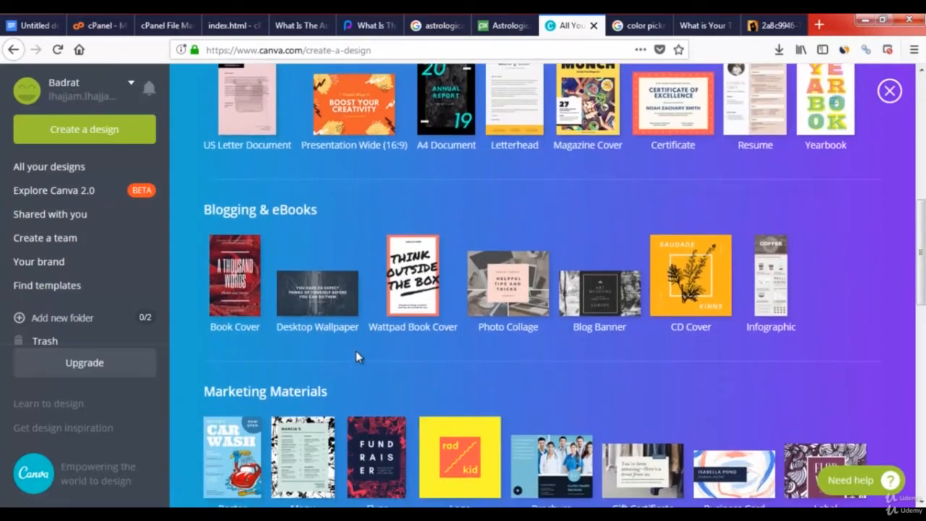
{"action": "scroll", "coordinate": [356, 355], "scroll_direction": "down", "scroll_amount": 3}
{"action": "scroll", "coordinate": [355, 353], "scroll_direction": "down", "scroll_amount": 2}
{"action": "scroll", "coordinate": [356, 355], "scroll_direction": "up", "scroll_amount": 12}
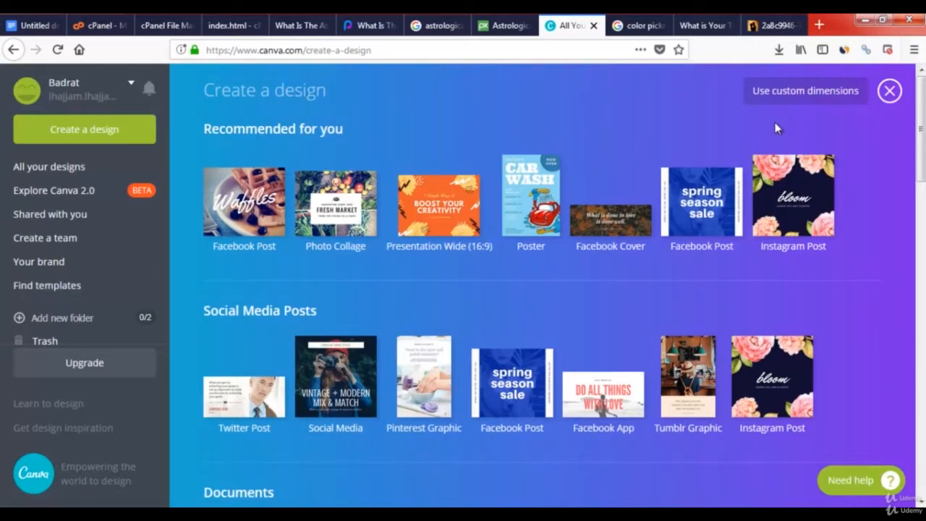
{"action": "left_click", "coordinate": [805, 92]}
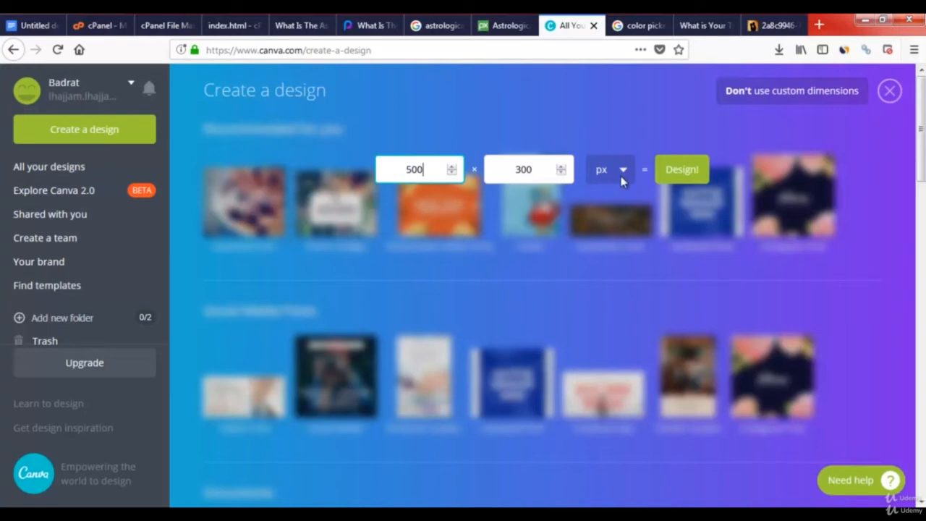
{"action": "left_click", "coordinate": [683, 171]}
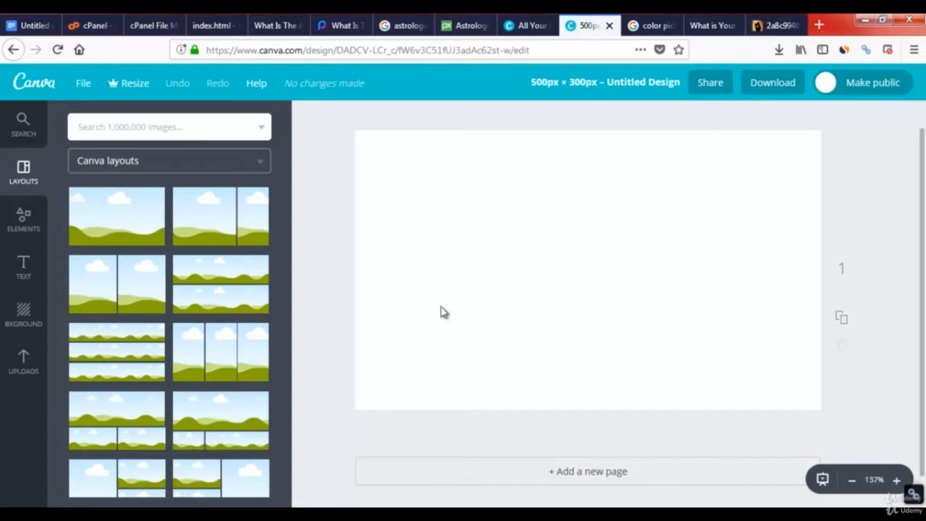
Upload the "astrologie" image from the body folder and add it to the blank design page.
{"action": "left_click", "coordinate": [24, 361]}
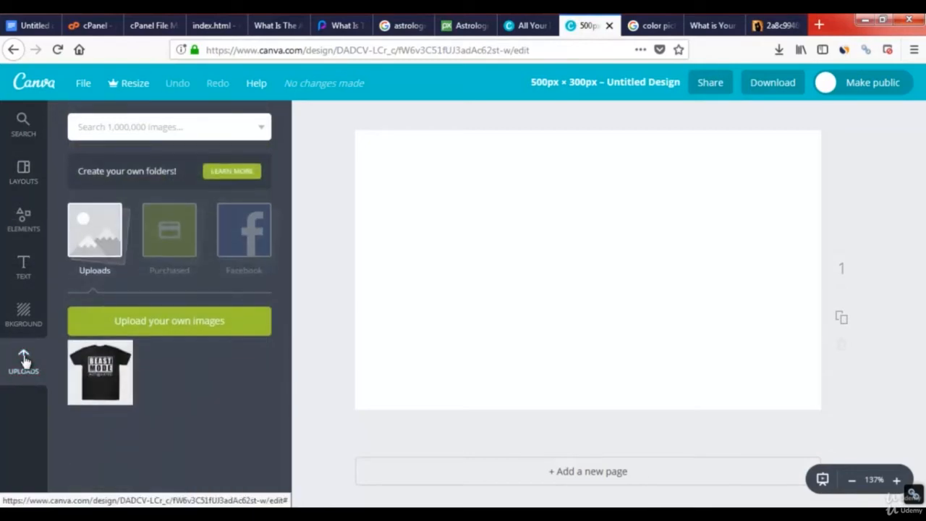
{"action": "left_click", "coordinate": [194, 324]}
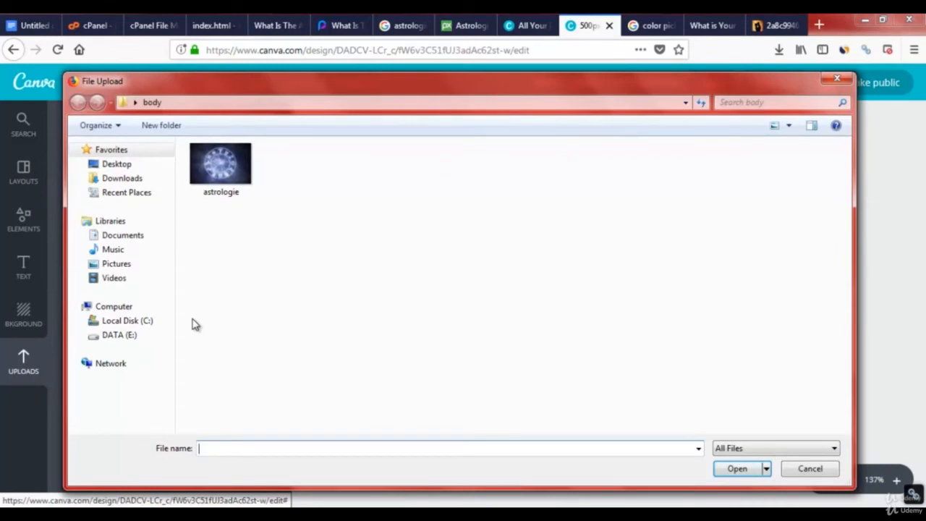
{"action": "double_click", "coordinate": [220, 166]}
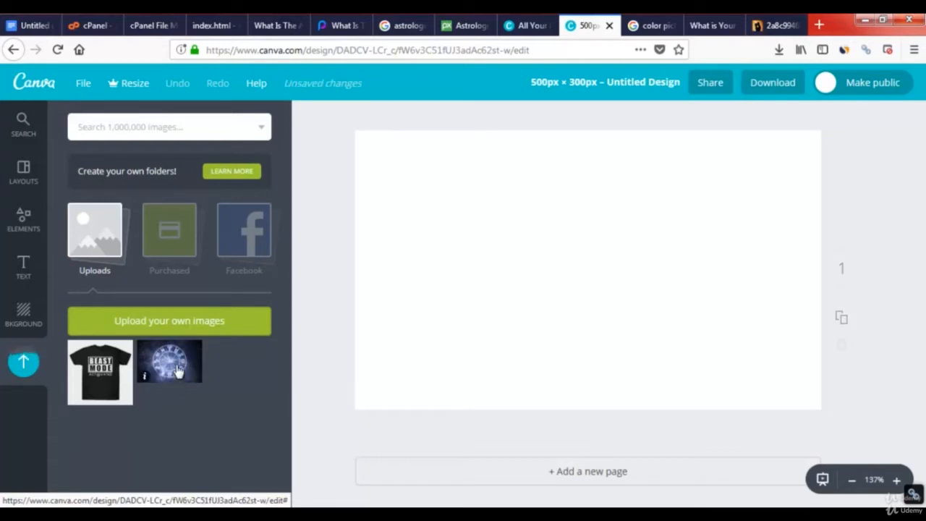
{"action": "left_click", "coordinate": [178, 368]}
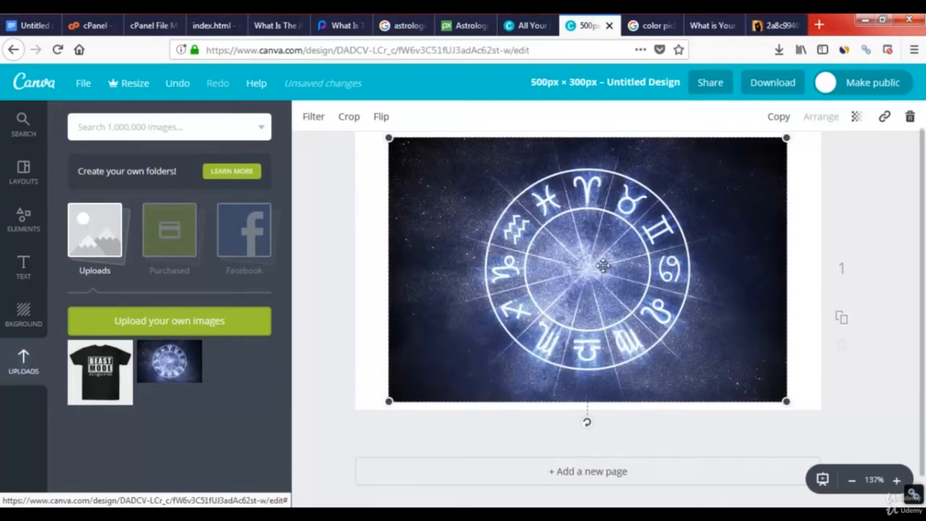
Enlarge the zodiac wheel image to cover the whole design page and nudge it slightly down and left.
{"action": "left_click_drag", "start_coordinate": [602, 267], "coordinate": [564, 263]}
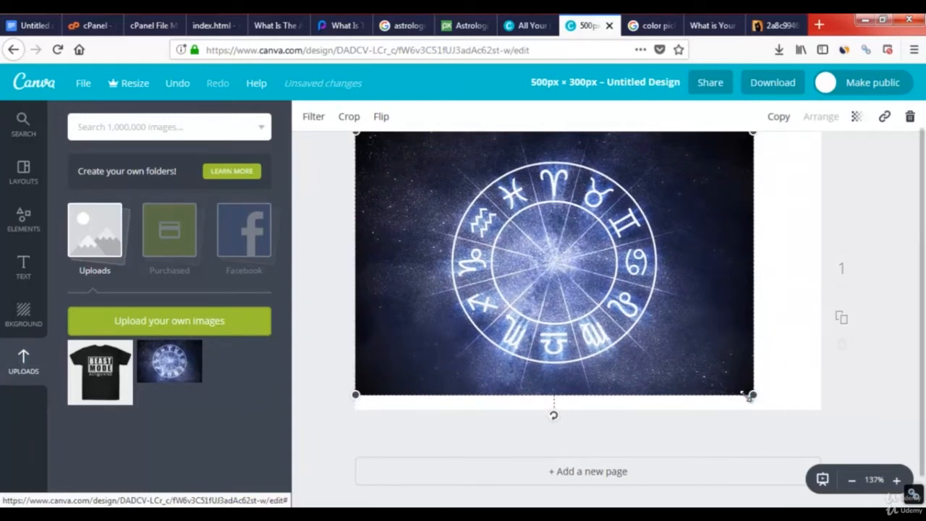
{"action": "left_click_drag", "start_coordinate": [753, 394], "coordinate": [833, 439]}
{"action": "left_click_drag", "start_coordinate": [631, 292], "coordinate": [631, 280]}
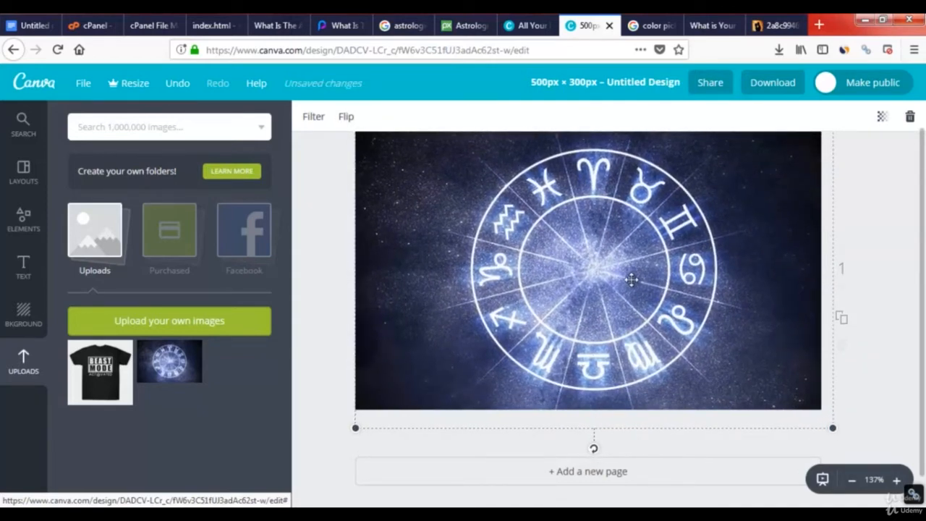
{"action": "key", "text": "Down"}
{"action": "key", "text": "Down"}
{"action": "key", "text": "Down"}
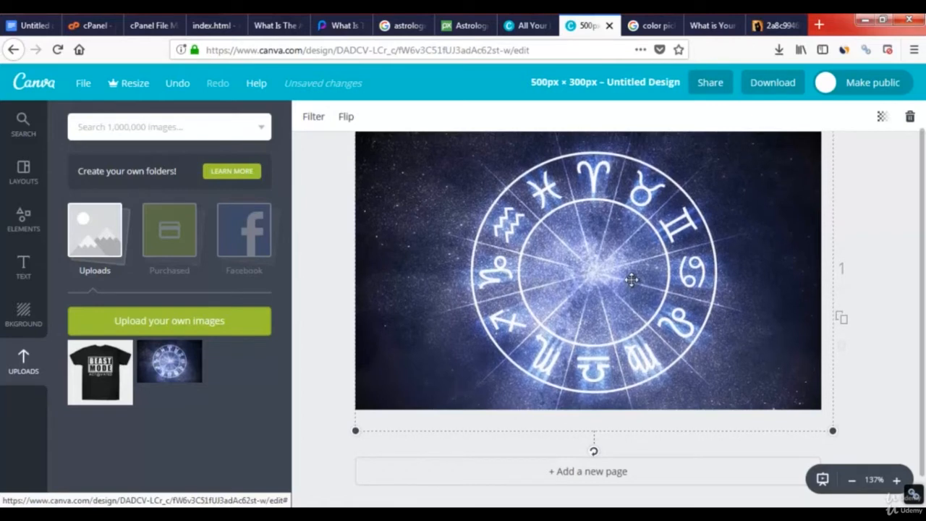
{"action": "key", "text": "Left"}
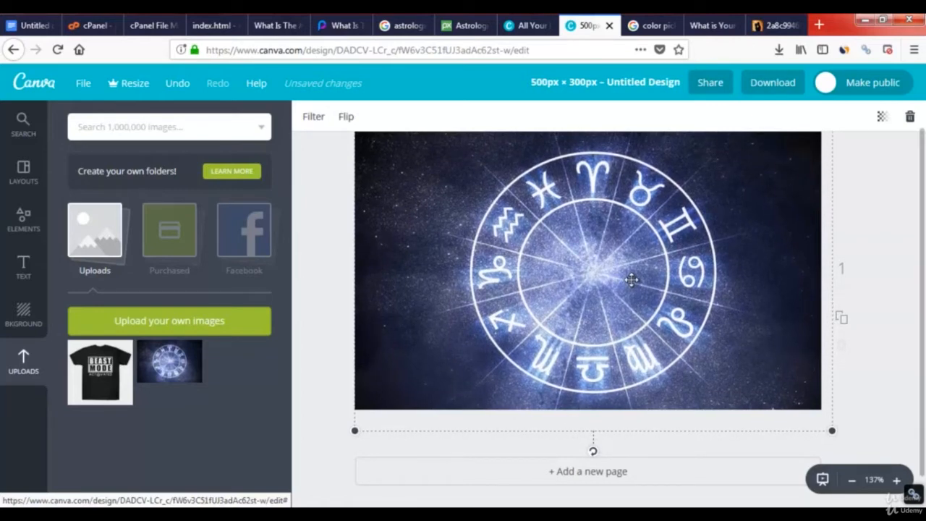
{"action": "key", "text": "Left"}
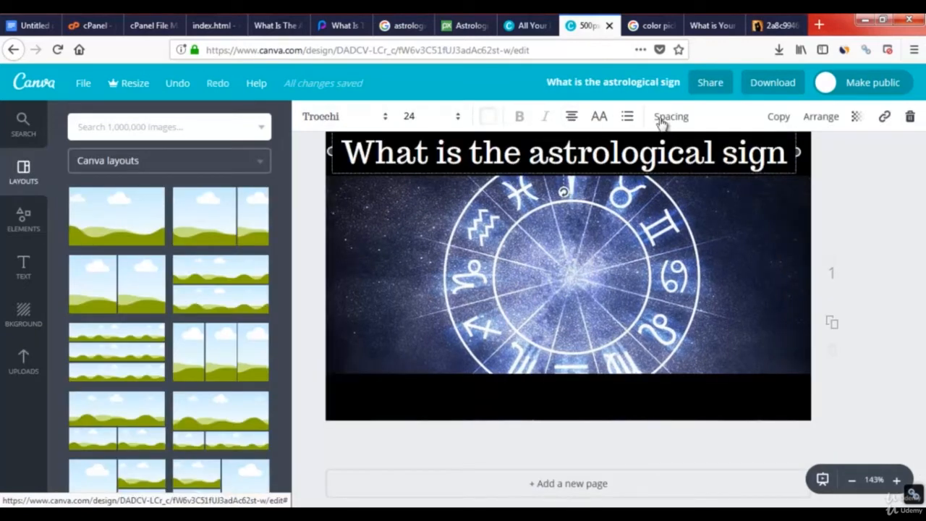
{"action": "left_click", "coordinate": [566, 233]}
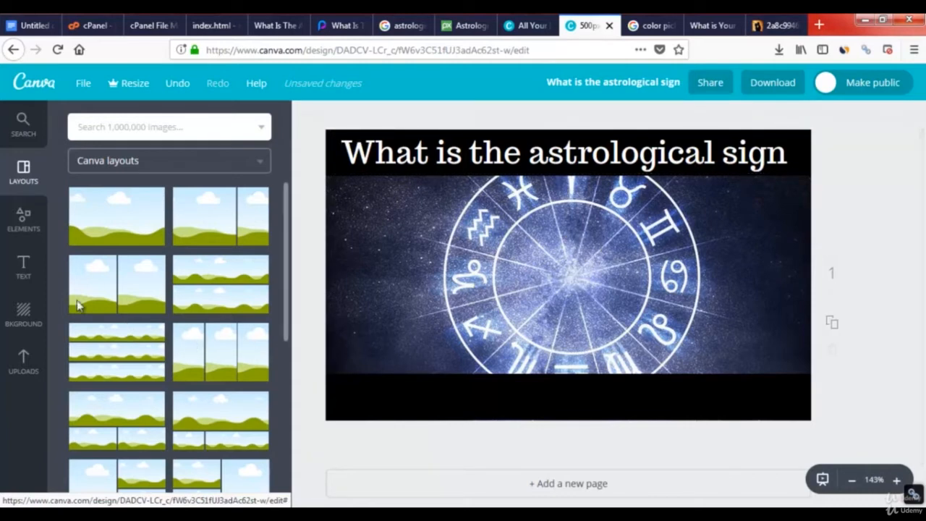
Add a white subheading to the header design reading "of your soulmate?".
{"action": "left_click", "coordinate": [23, 266]}
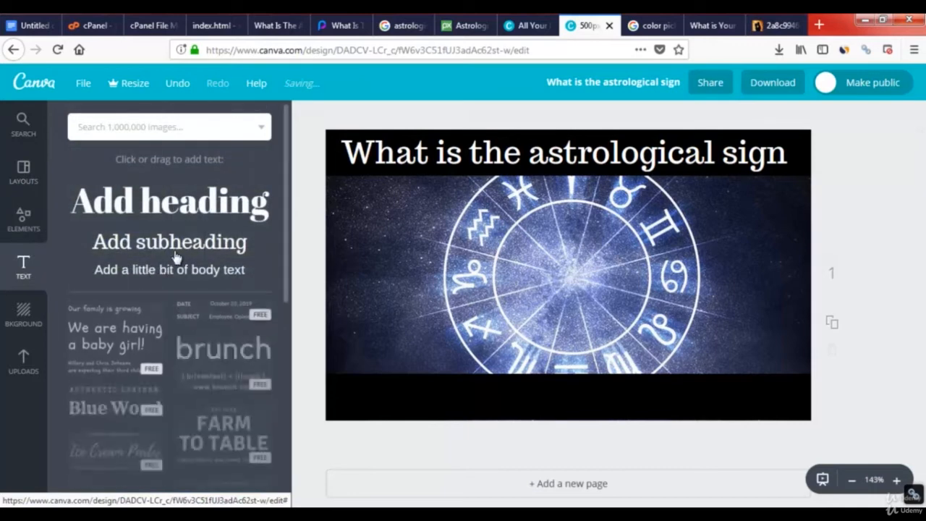
{"action": "left_click", "coordinate": [168, 243]}
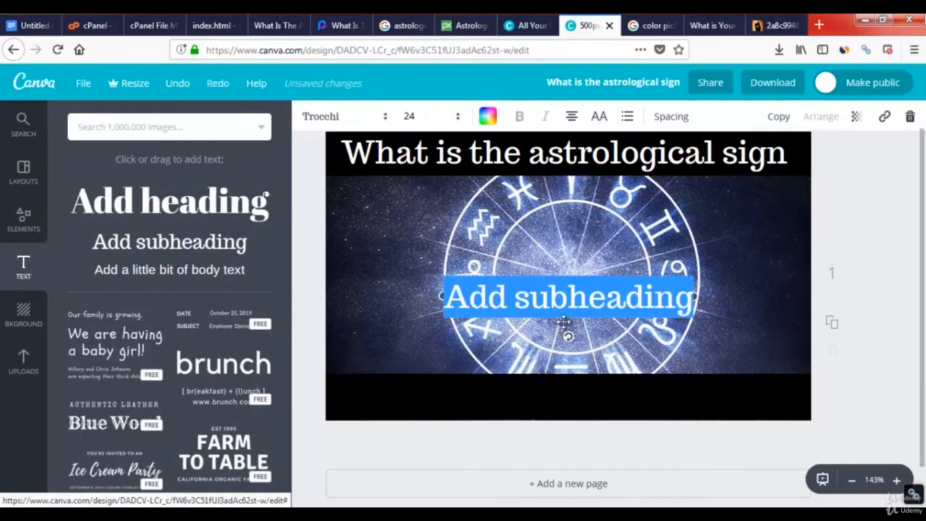
{"action": "left_click", "coordinate": [487, 116]}
{"action": "left_click", "coordinate": [606, 303]}
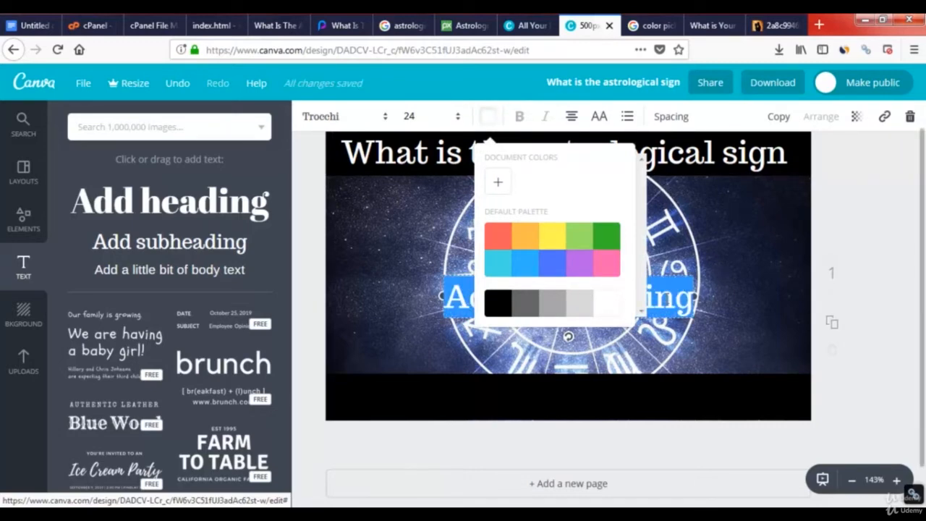
{"action": "left_click", "coordinate": [487, 117]}
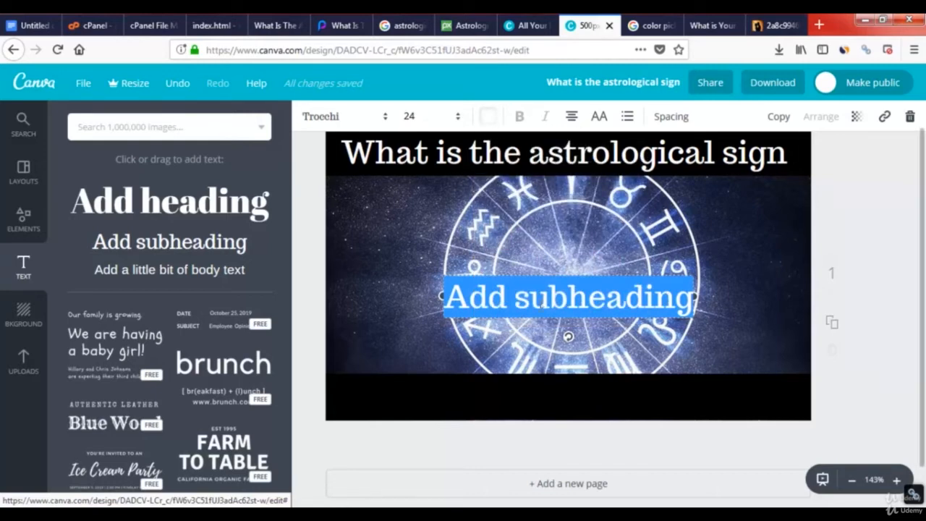
{"action": "type", "text": "o"}
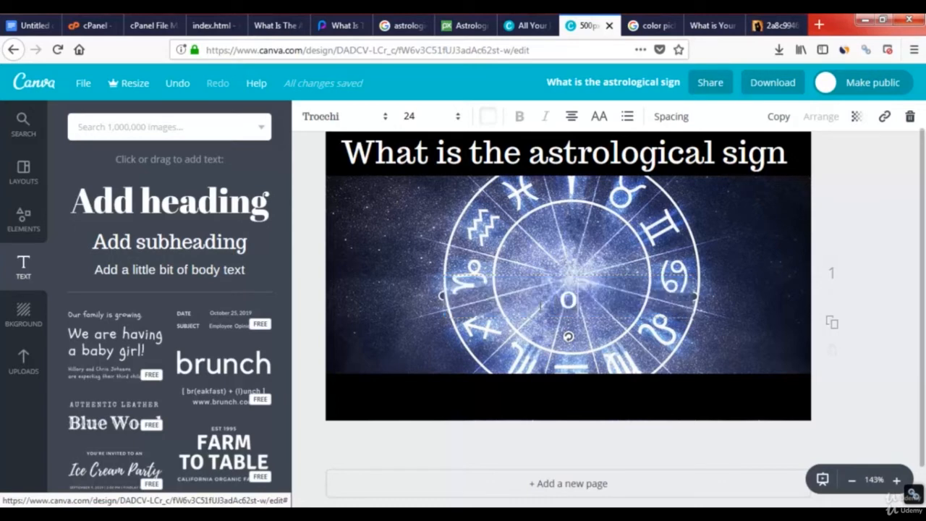
{"action": "type", "text": "f your"}
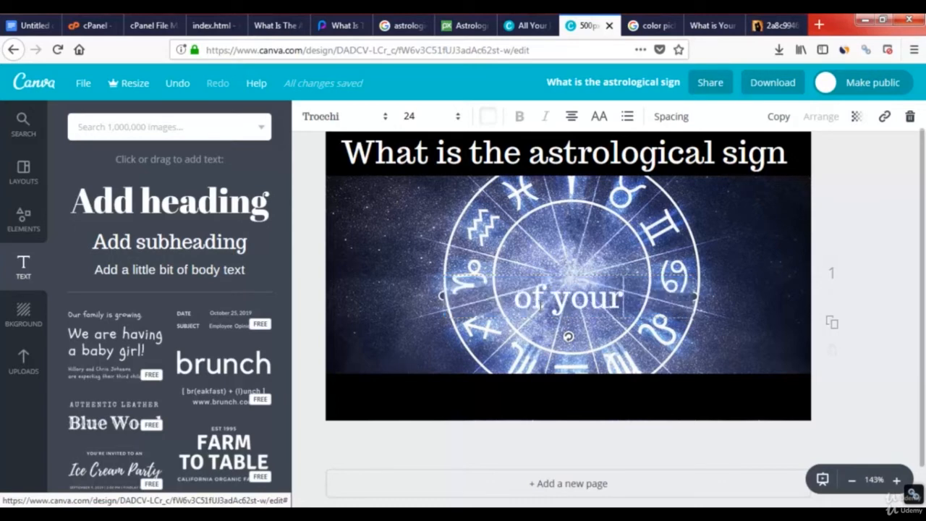
{"action": "type", "text": " soulmate"}
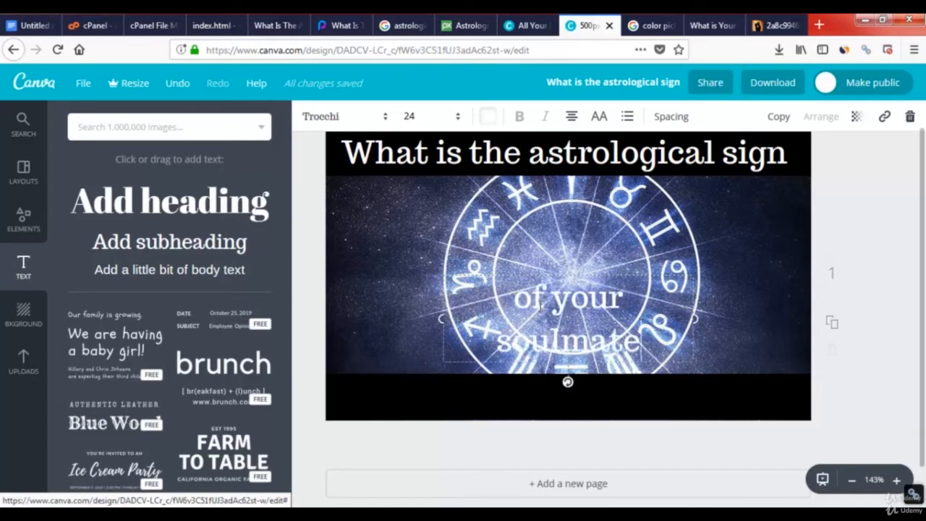
{"action": "type", "text": "?"}
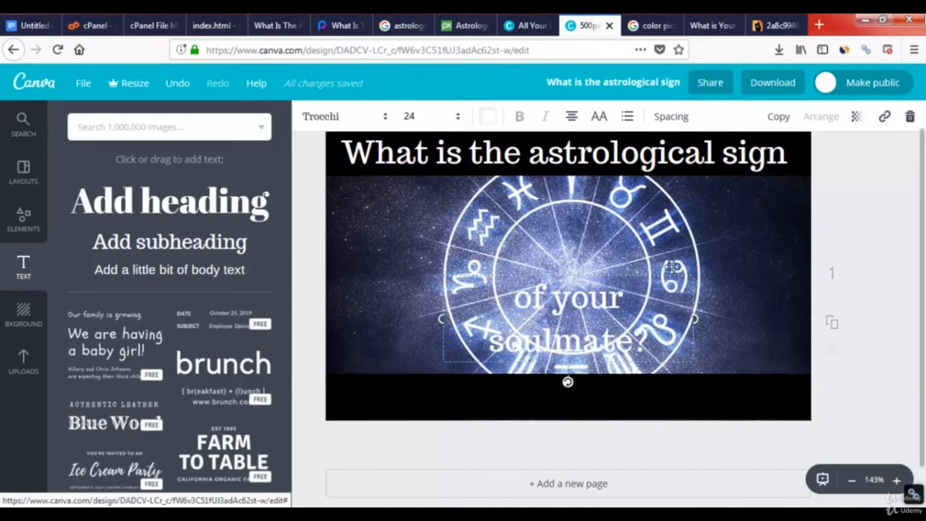
Widen the "of your soulmate?" text box to fit one line and centre it on the black strip below the zodiac wheel.
{"action": "left_click_drag", "start_coordinate": [695, 318], "coordinate": [756, 296]}
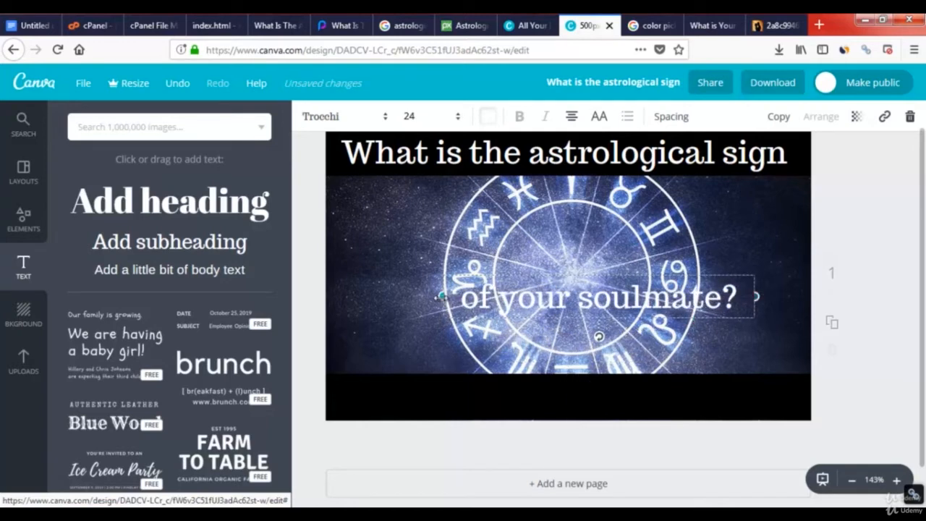
{"action": "left_click_drag", "start_coordinate": [441, 297], "coordinate": [409, 296]}
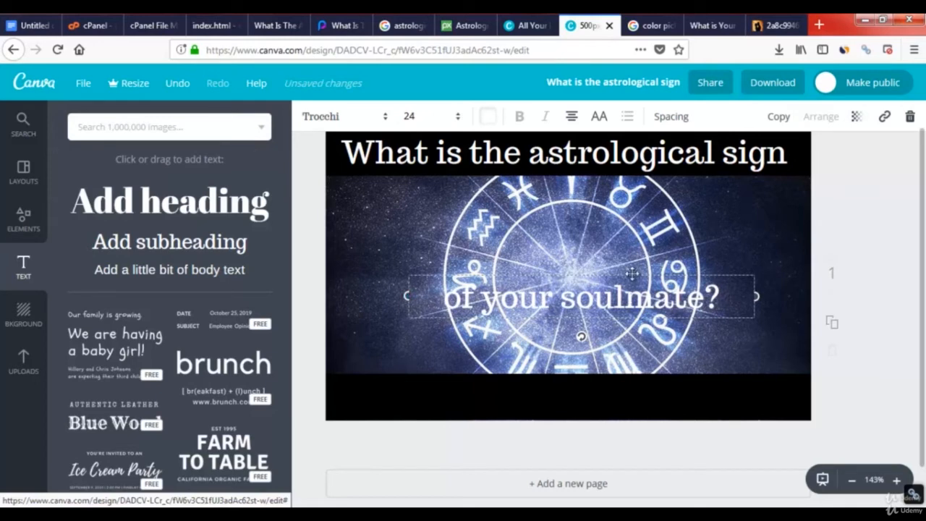
{"action": "left_click_drag", "start_coordinate": [632, 274], "coordinate": [624, 370]}
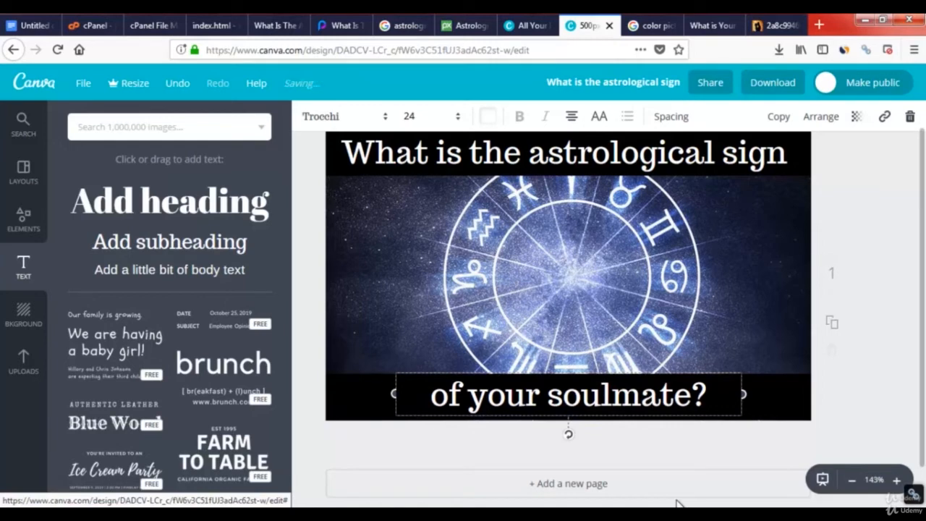
{"action": "key", "text": "Down"}
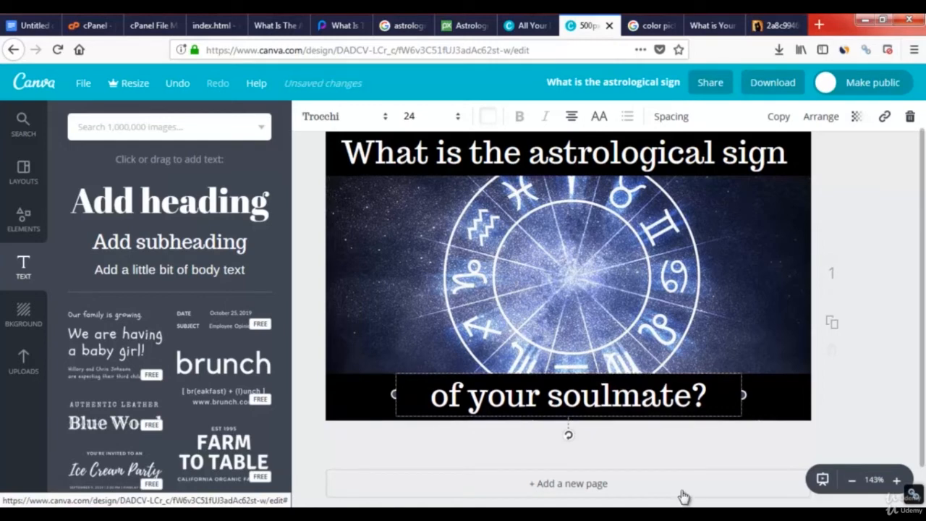
{"action": "left_click", "coordinate": [741, 329]}
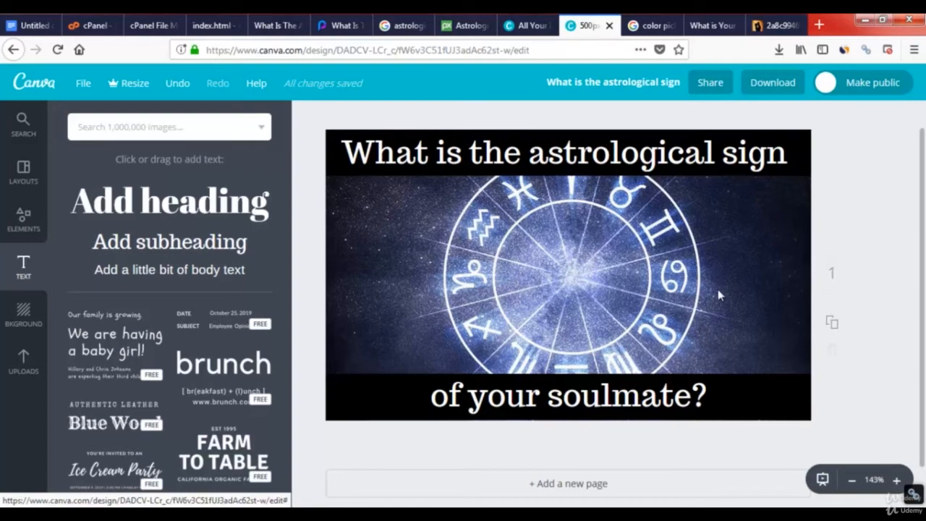
Download the finished header design as a JPG and save the file to the computer.
{"action": "left_click", "coordinate": [770, 83]}
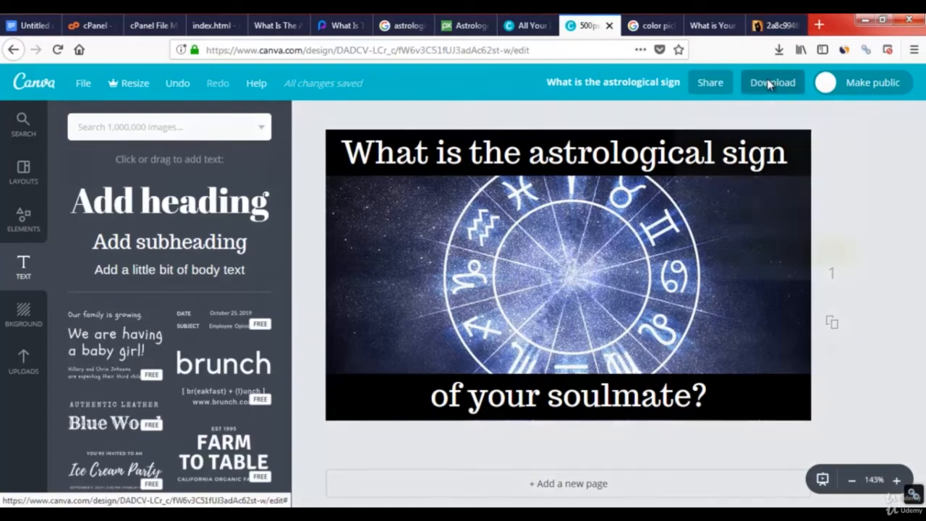
{"action": "left_click", "coordinate": [738, 158]}
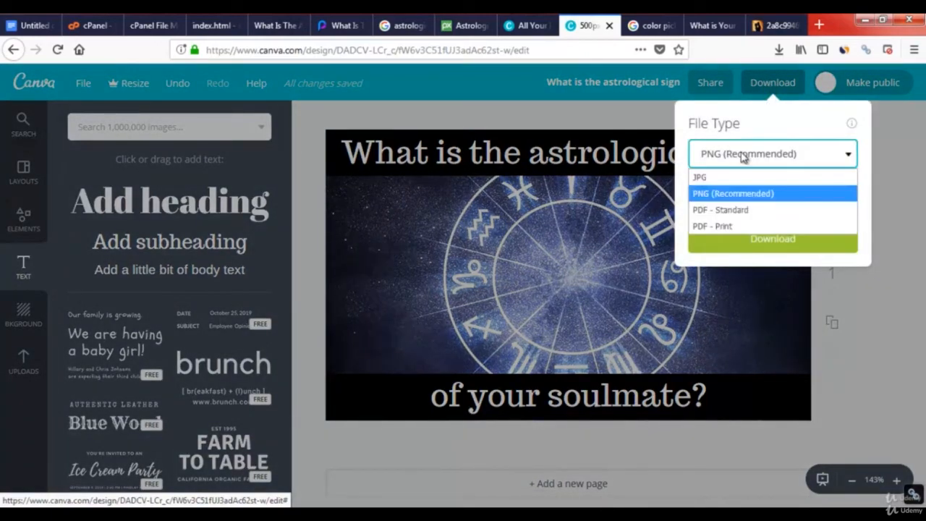
{"action": "left_click", "coordinate": [699, 178]}
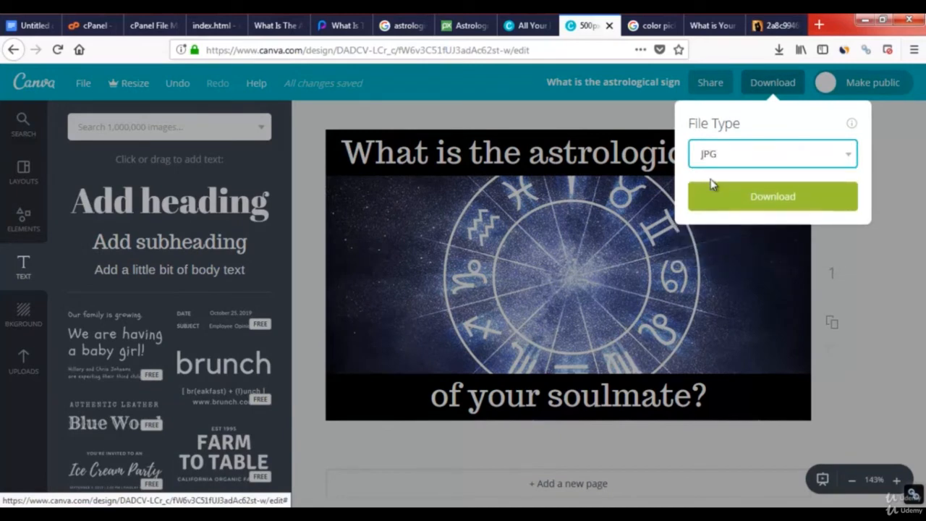
{"action": "left_click", "coordinate": [788, 201]}
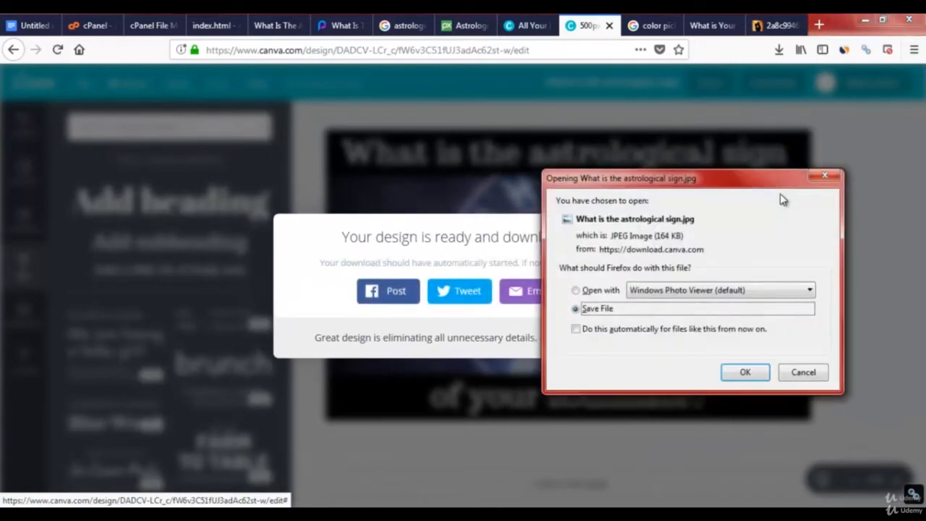
{"action": "left_click", "coordinate": [745, 372]}
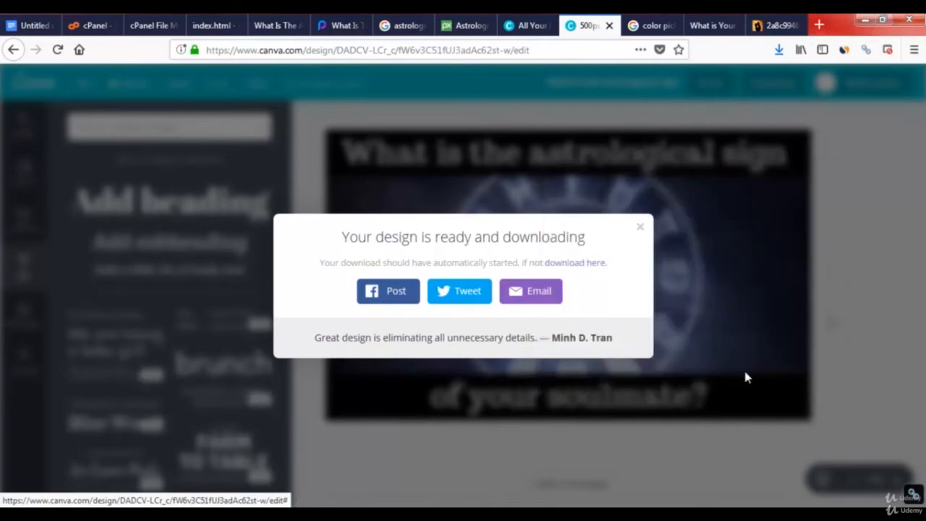
Open the newly downloaded "What is the astrological sign.jpg" to check the picture, and close the viewer.
{"action": "left_click", "coordinate": [779, 49]}
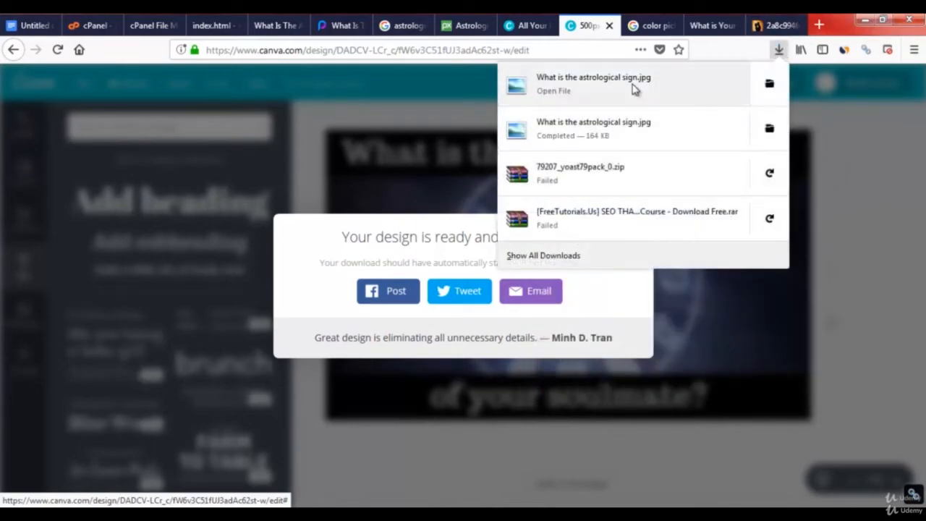
{"action": "left_click", "coordinate": [601, 82]}
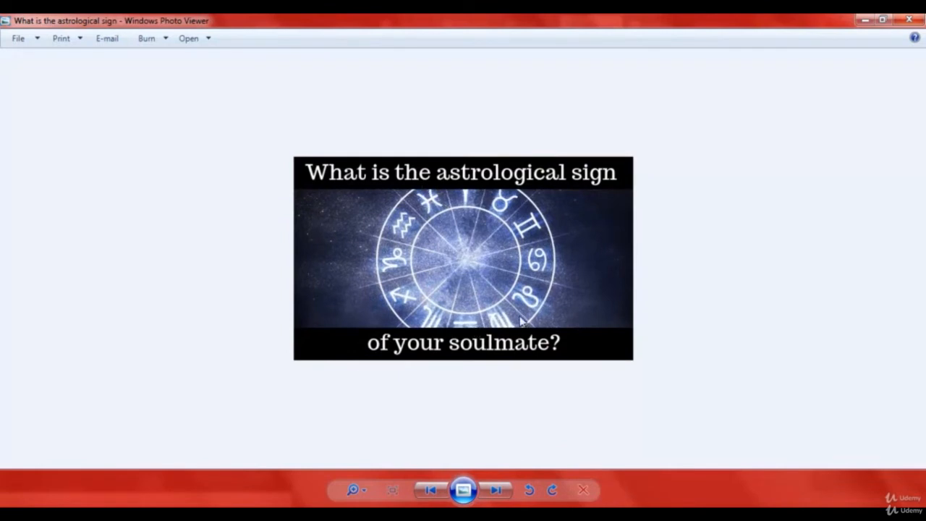
{"action": "left_click", "coordinate": [908, 19]}
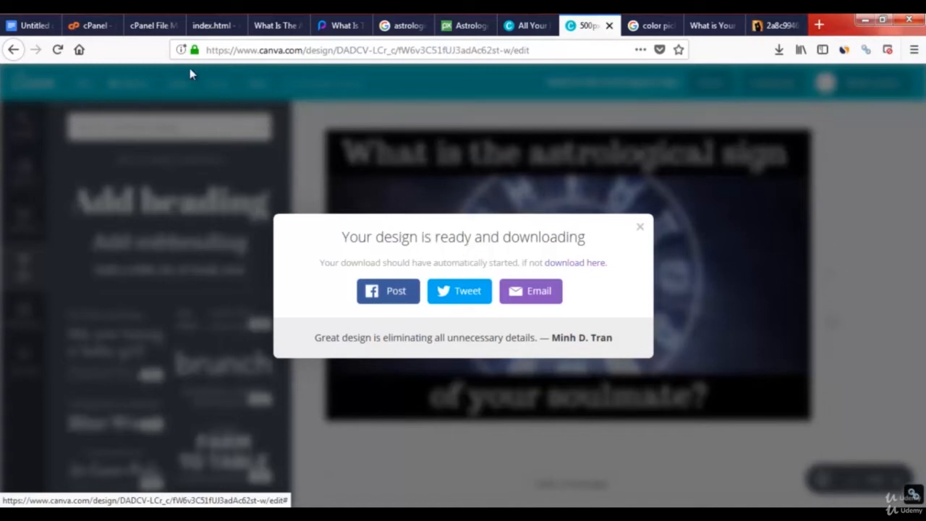
Switch to the cPanel File Manager, upload "What is the astrological sign.jpg" to public_html and reload the file list.
{"action": "left_click", "coordinate": [93, 27]}
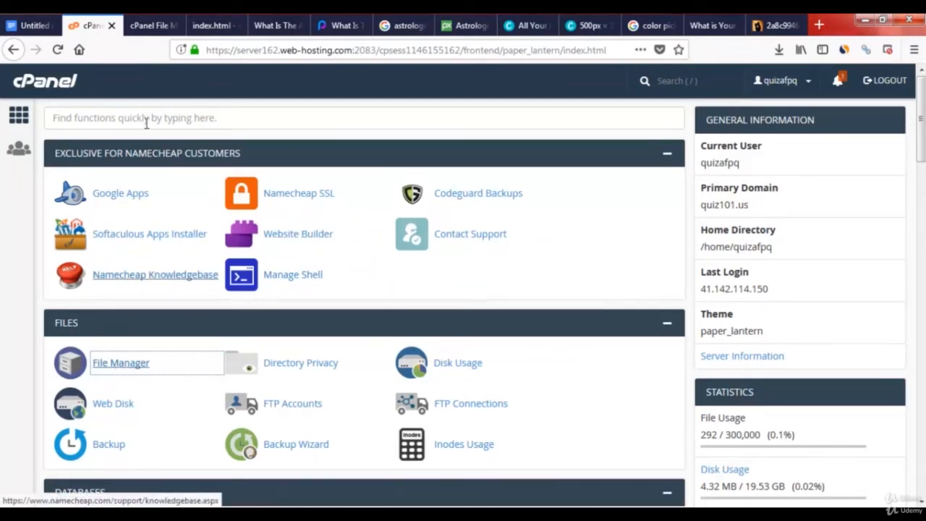
{"action": "left_click", "coordinate": [148, 25]}
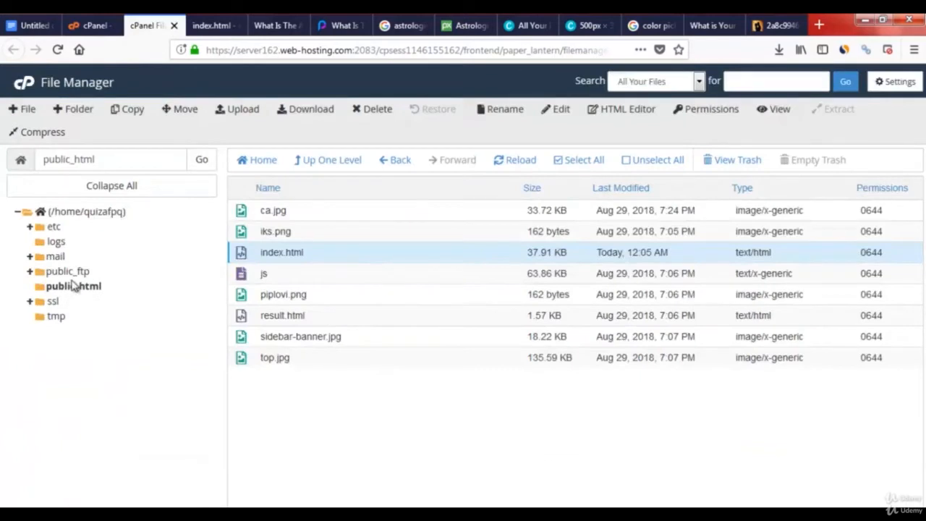
{"action": "left_click", "coordinate": [75, 288]}
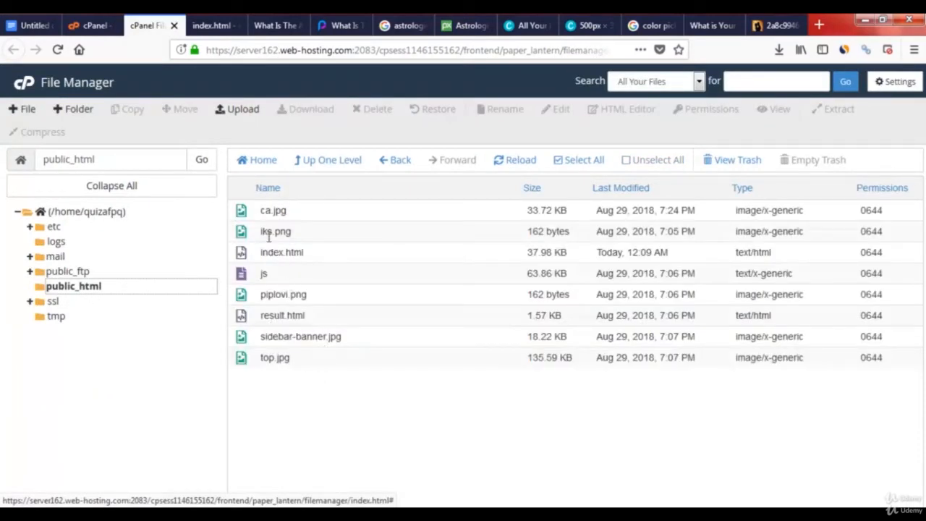
{"action": "left_click", "coordinate": [242, 112]}
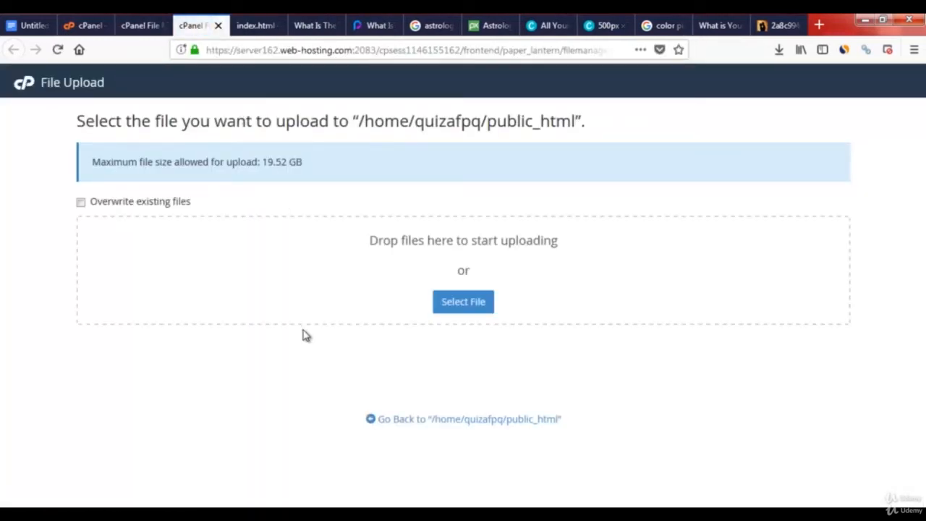
{"action": "left_click", "coordinate": [468, 303]}
{"action": "double_click", "coordinate": [297, 194]}
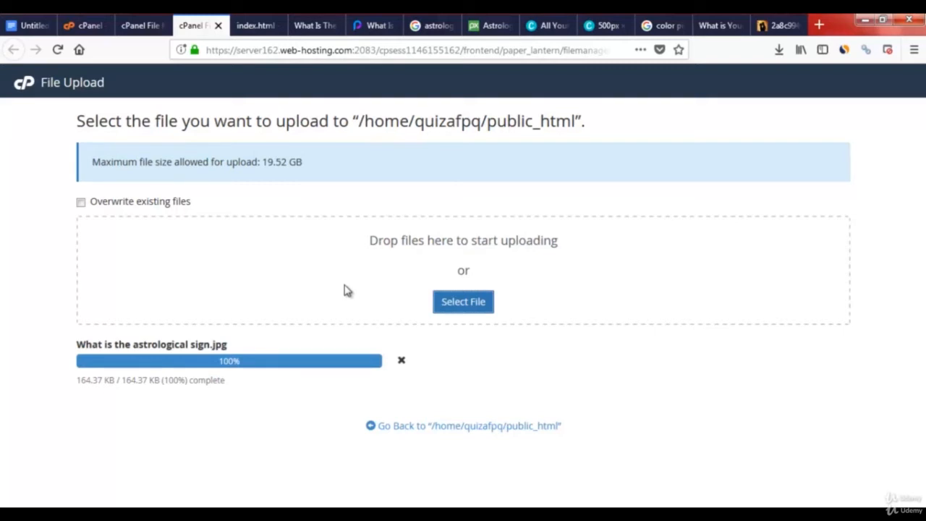
{"action": "left_click", "coordinate": [218, 26]}
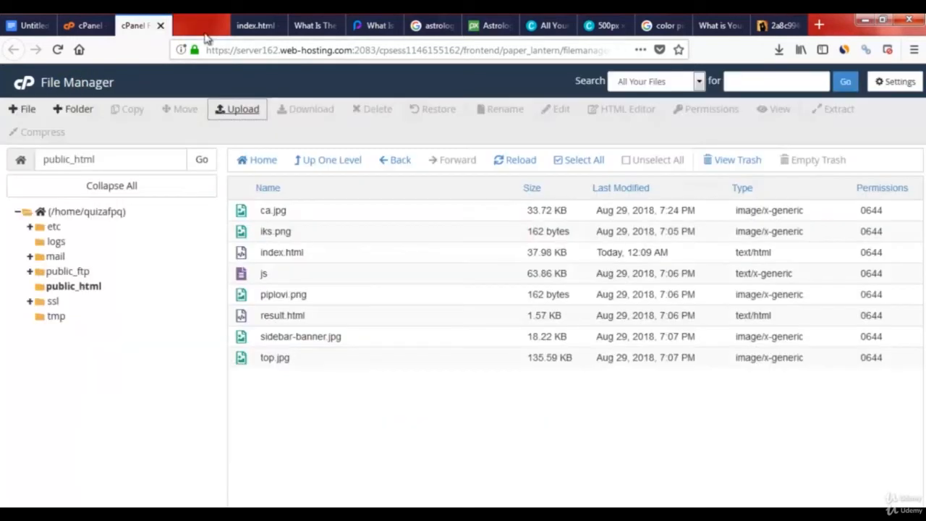
{"action": "left_click", "coordinate": [516, 160]}
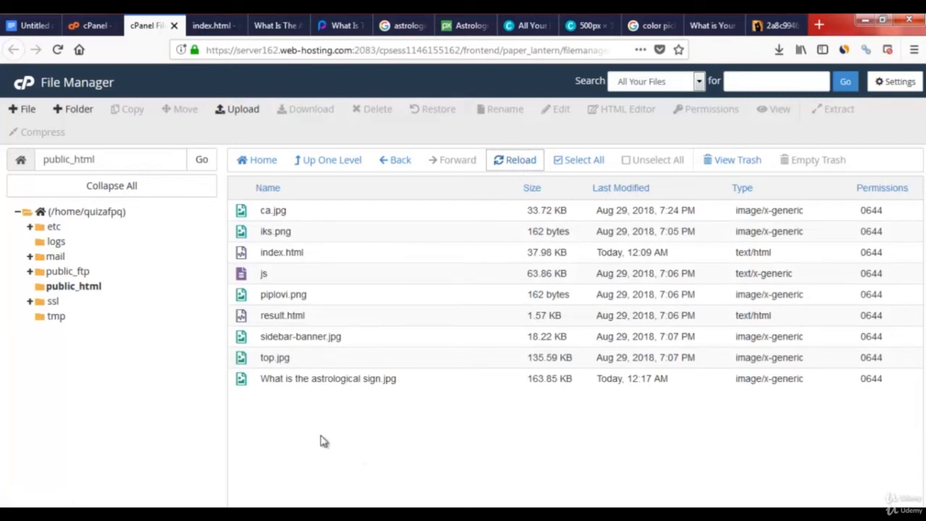
Move the old top.jpg image in public_html to the trash.
{"action": "left_click", "coordinate": [277, 358]}
{"action": "right_click", "coordinate": [279, 360]}
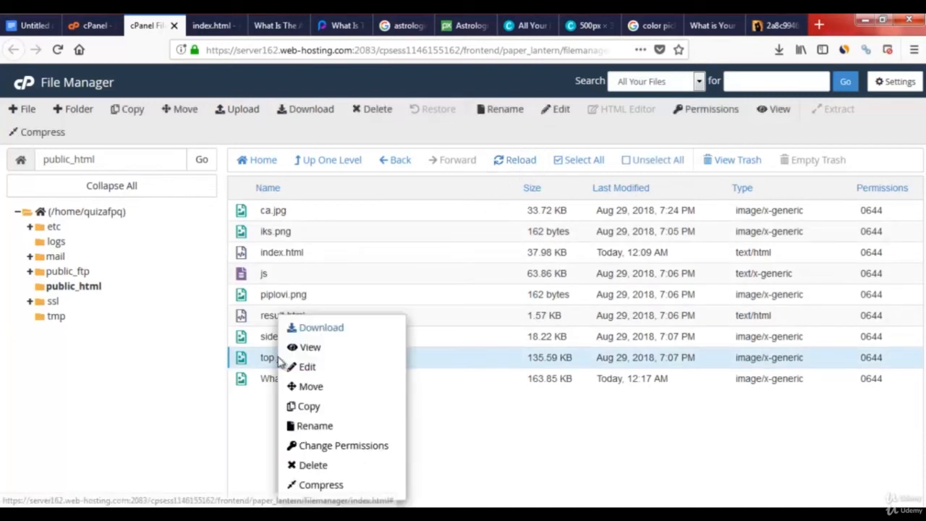
{"action": "left_click", "coordinate": [309, 465]}
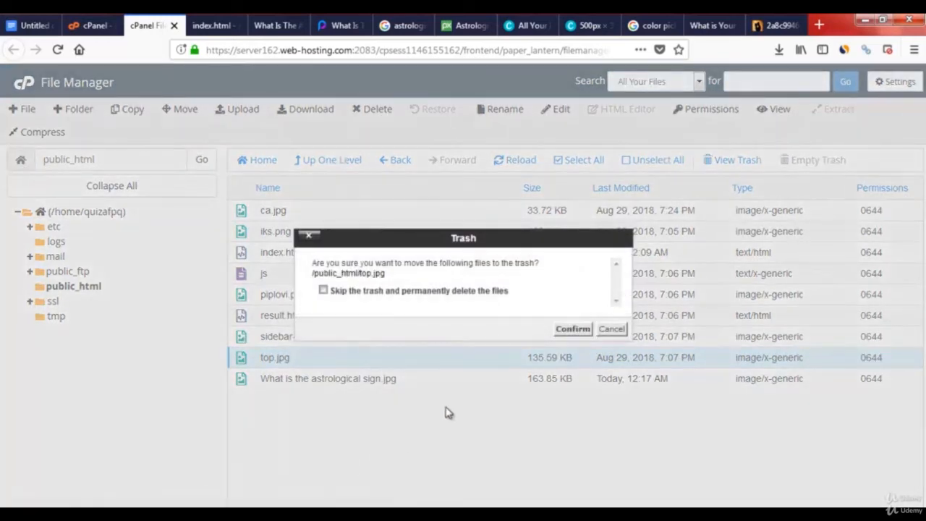
{"action": "left_click", "coordinate": [573, 329]}
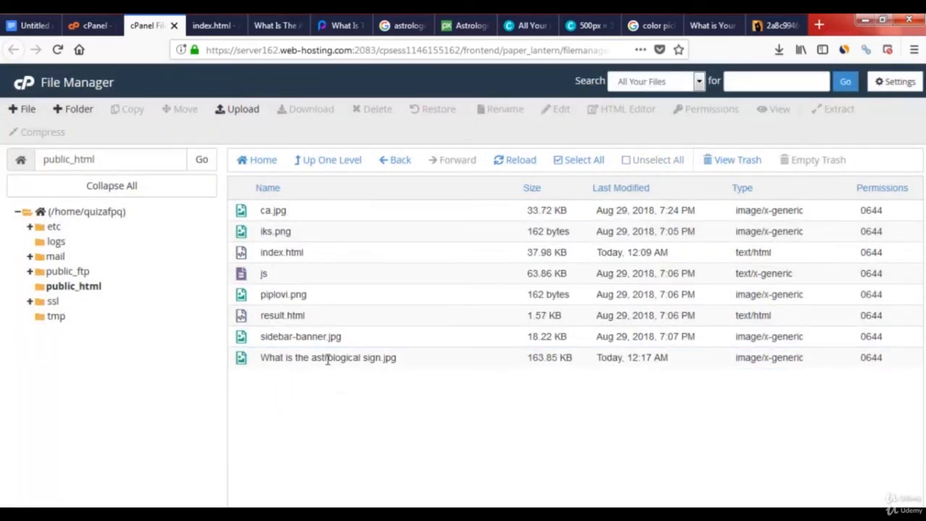
Rename the uploaded "What is the astrological sign.jpg" in public_html to top.jpg.
{"action": "left_click", "coordinate": [315, 359]}
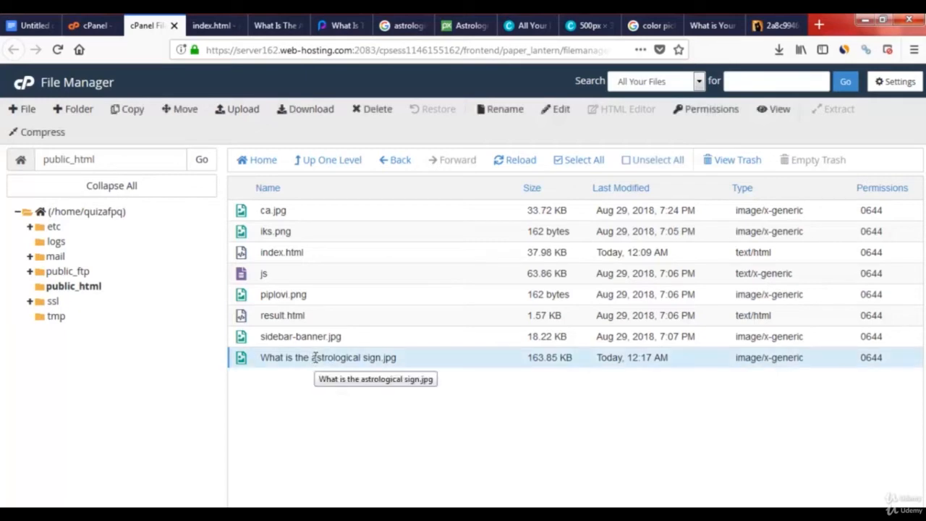
{"action": "right_click", "coordinate": [315, 359]}
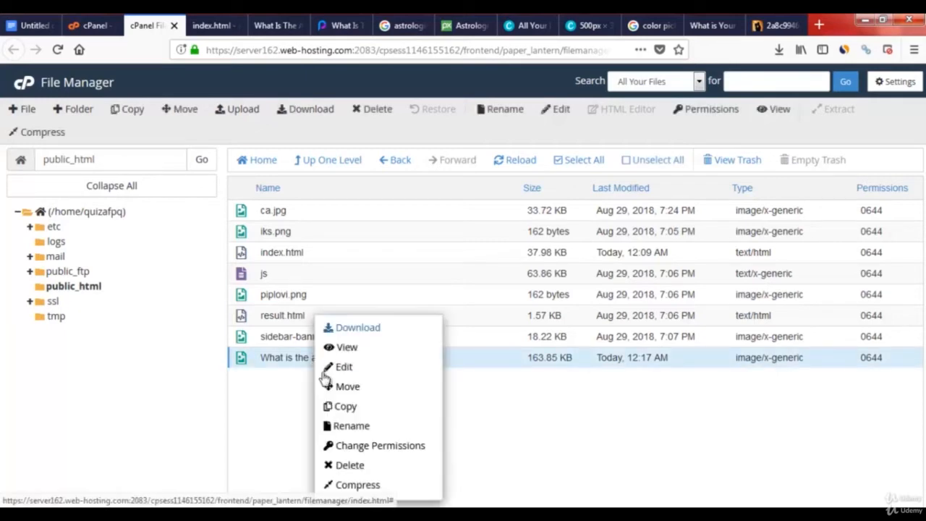
{"action": "left_click", "coordinate": [361, 427]}
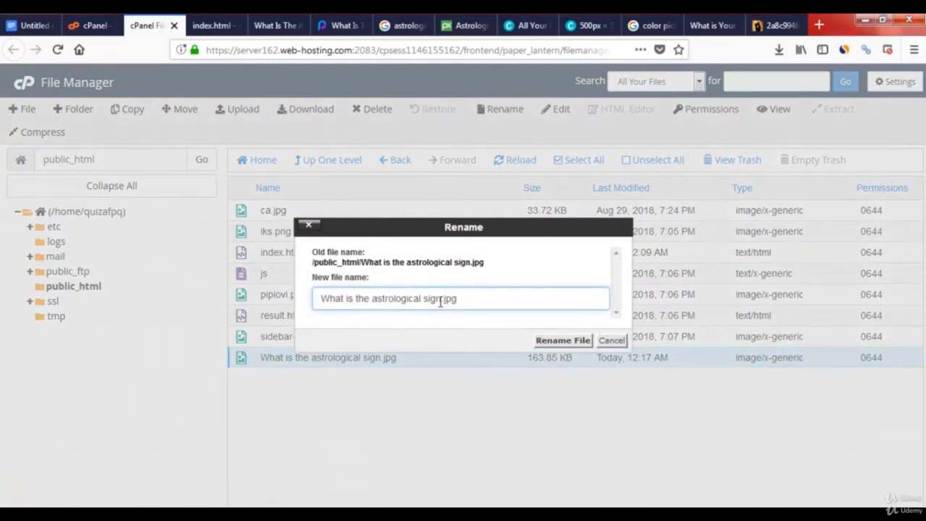
{"action": "left_click_drag", "start_coordinate": [441, 301], "coordinate": [313, 304]}
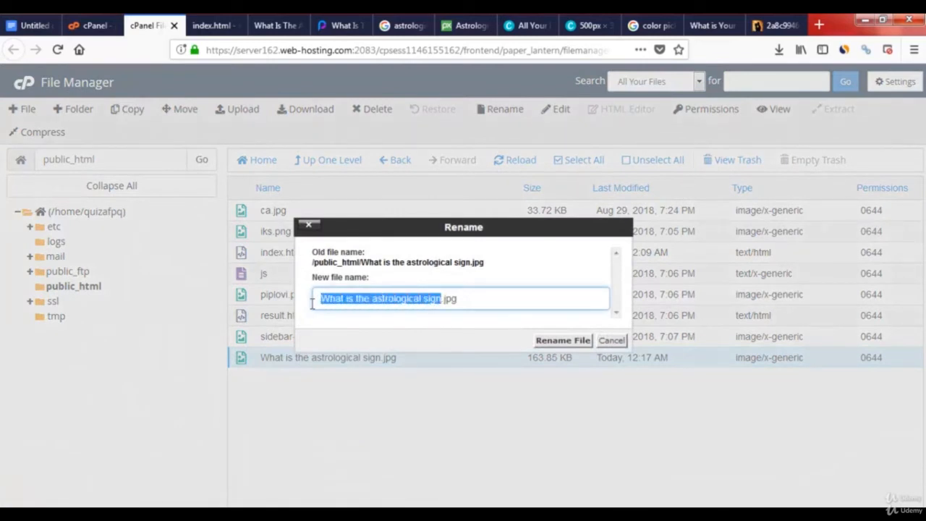
{"action": "type", "text": "top"}
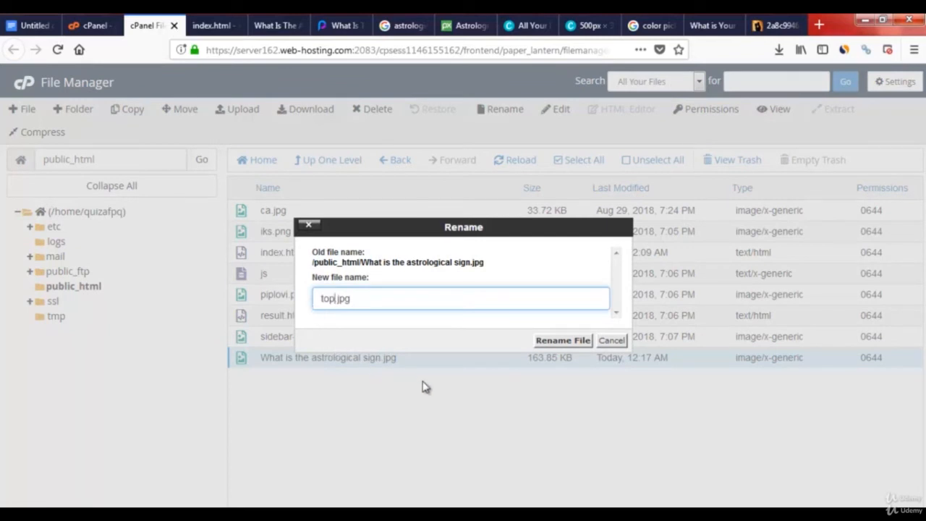
{"action": "left_click", "coordinate": [564, 340]}
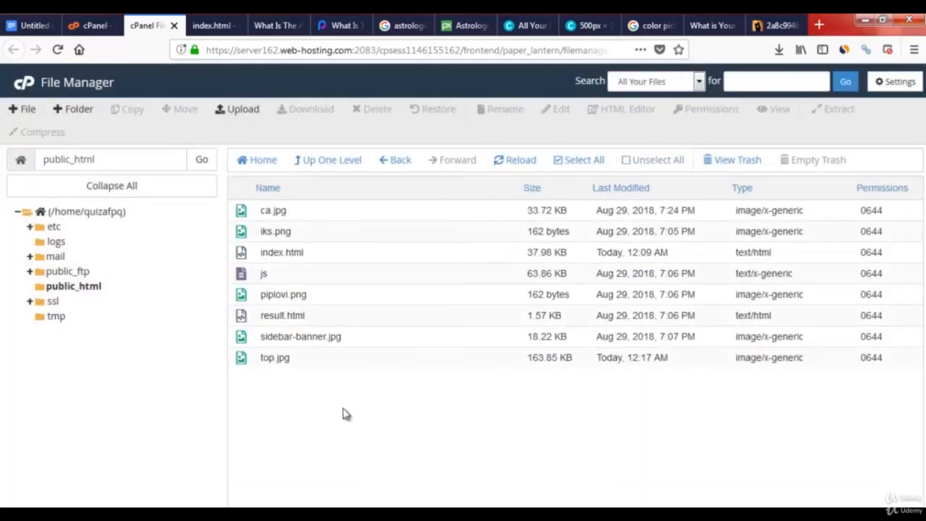
Reload the quiz101.us page and check its header image and the intro text below it.
{"action": "left_click", "coordinate": [285, 26]}
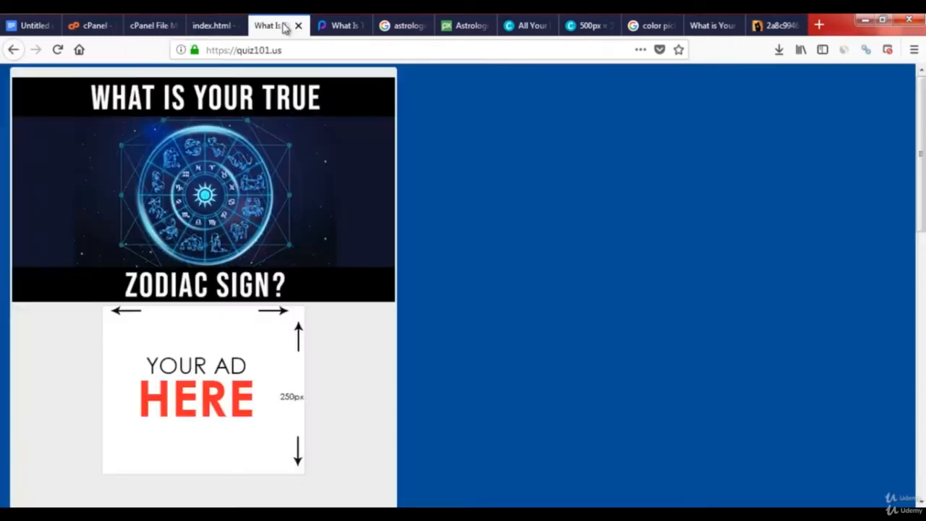
{"action": "left_click", "coordinate": [59, 51]}
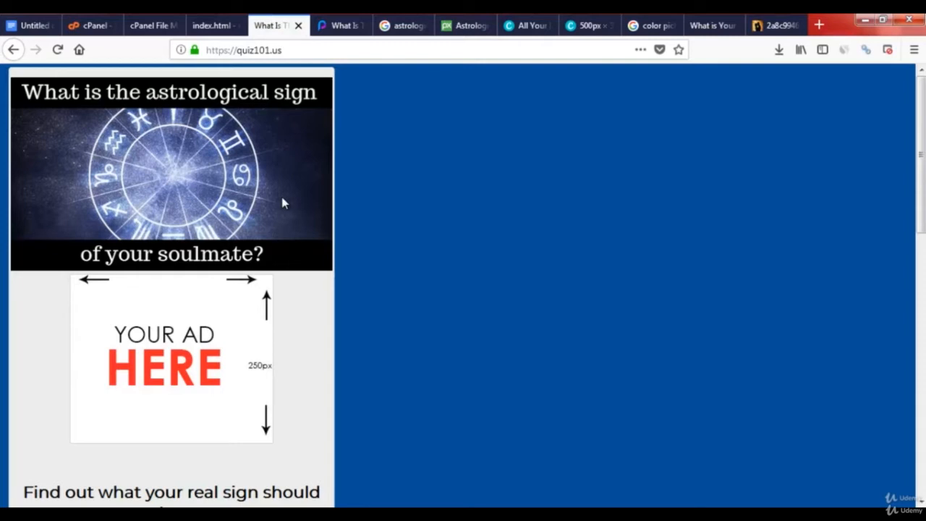
{"action": "scroll", "coordinate": [297, 348], "scroll_direction": "down", "scroll_amount": 3}
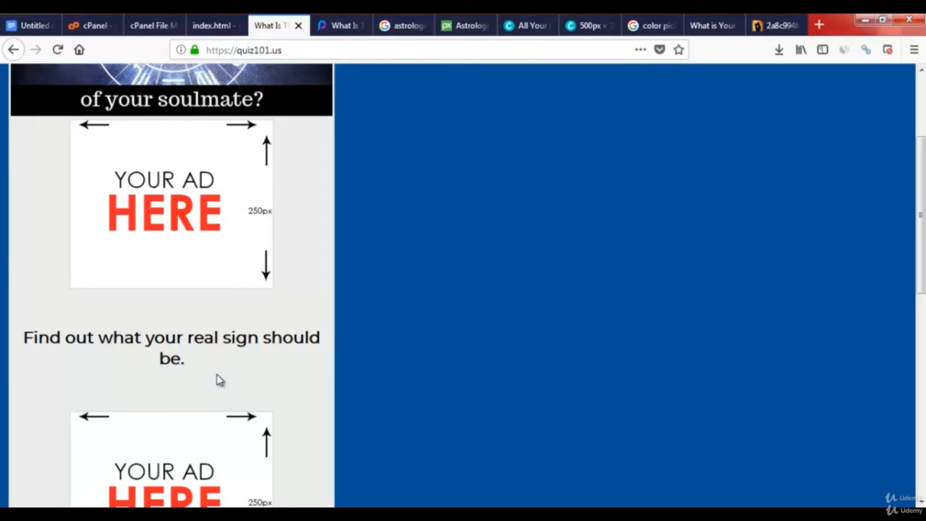
Search index.html for "background" until the .content-inner rule is reached, and select the hex code of its background-color.
{"action": "left_click", "coordinate": [227, 26]}
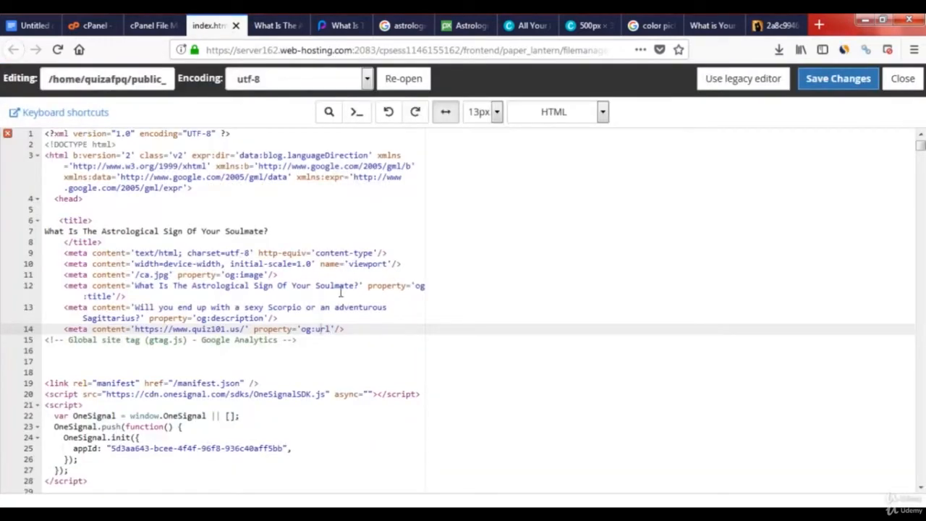
{"action": "left_click", "coordinate": [329, 112]}
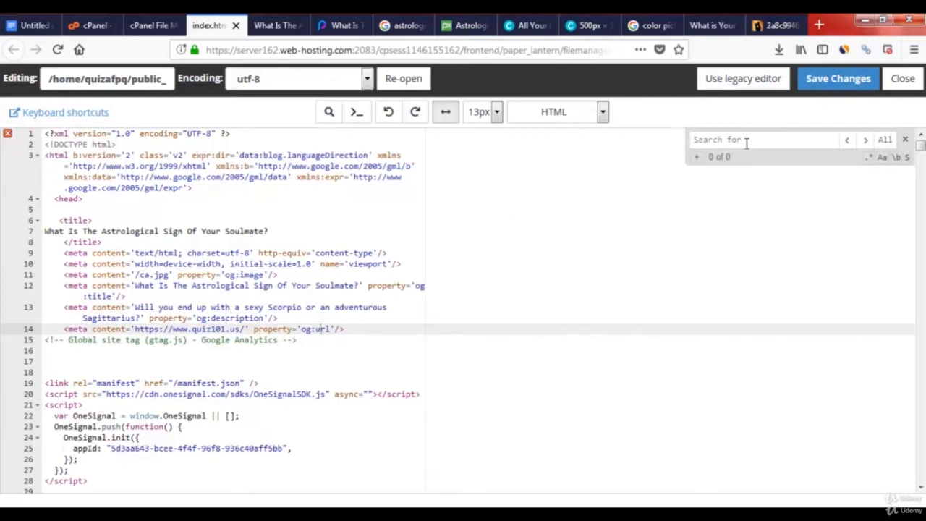
{"action": "type", "text": "bac"}
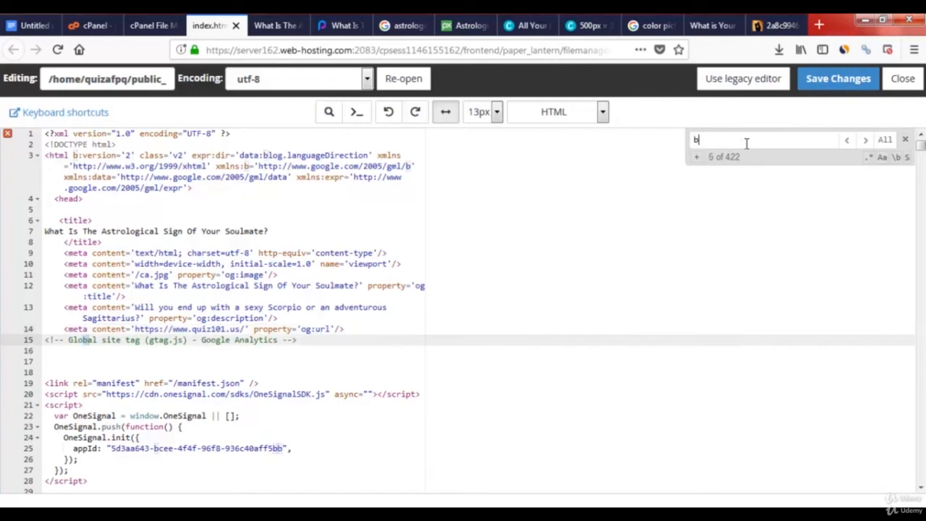
{"action": "type", "text": "gr"}
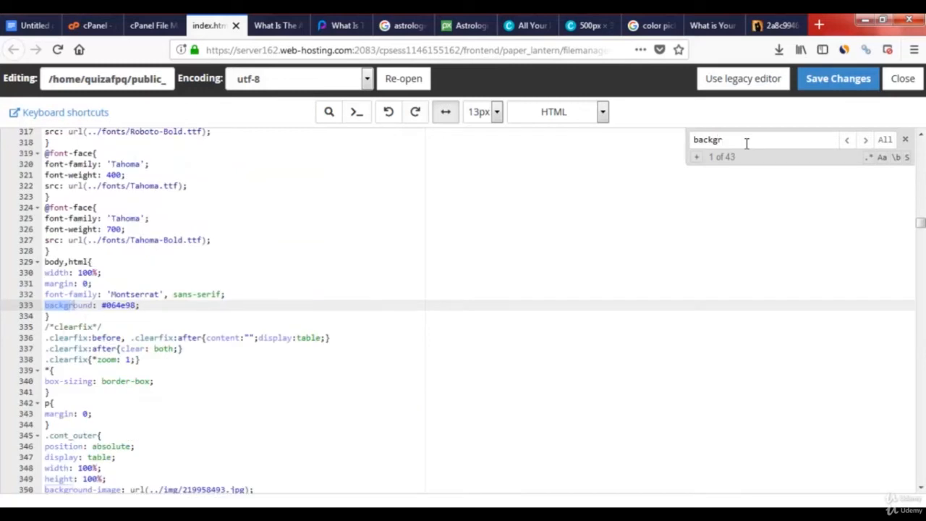
{"action": "type", "text": "ound"}
{"action": "left_click", "coordinate": [866, 141]}
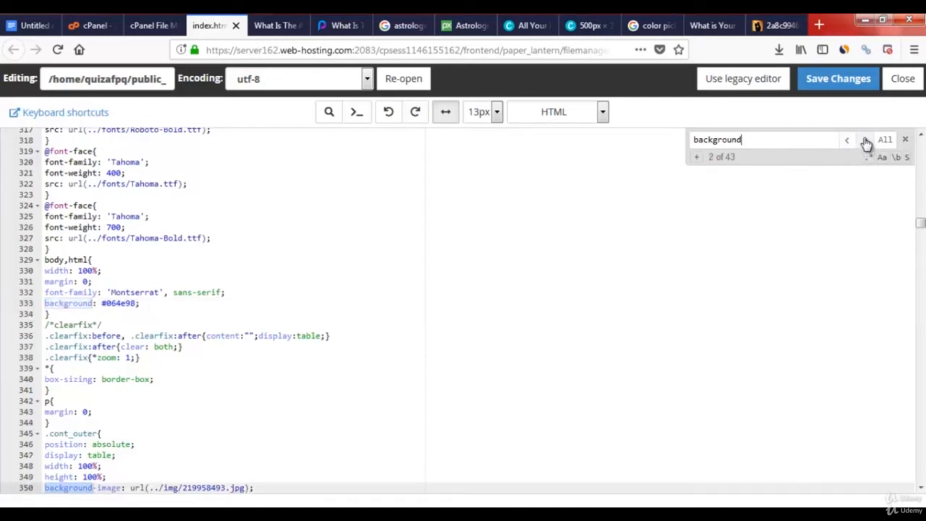
{"action": "left_click", "coordinate": [866, 141]}
{"action": "left_click", "coordinate": [866, 141]}
{"action": "left_click", "coordinate": [866, 141]}
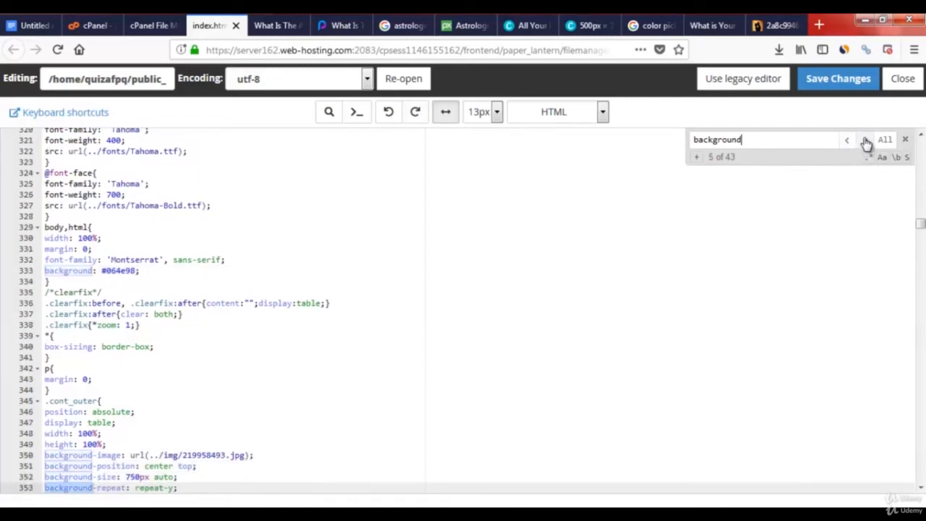
{"action": "left_click", "coordinate": [866, 141]}
{"action": "left_click", "coordinate": [866, 141]}
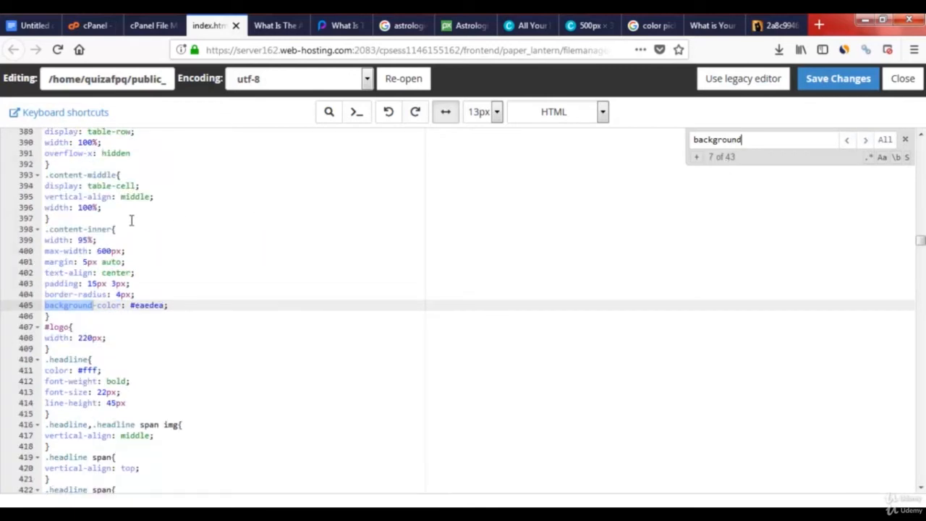
{"action": "left_click_drag", "start_coordinate": [46, 229], "coordinate": [133, 230]}
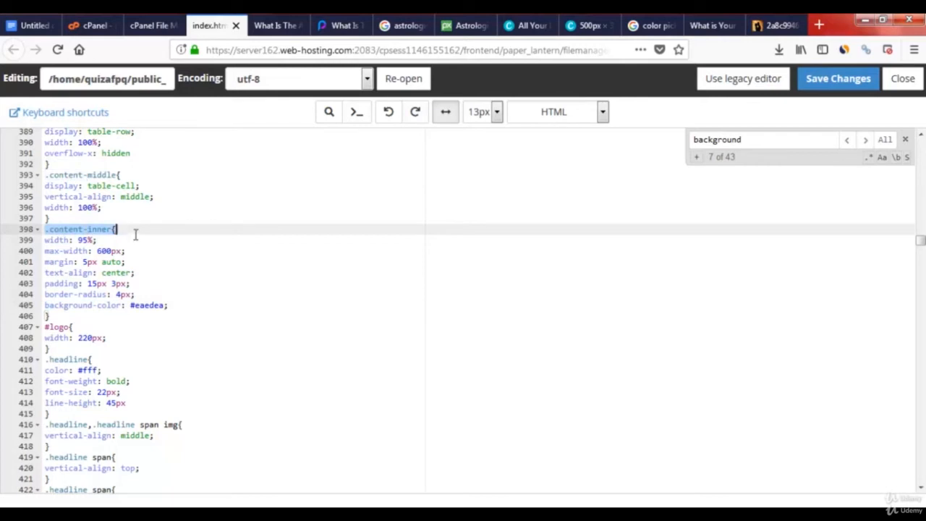
{"action": "left_click", "coordinate": [136, 238]}
{"action": "double_click", "coordinate": [141, 305]}
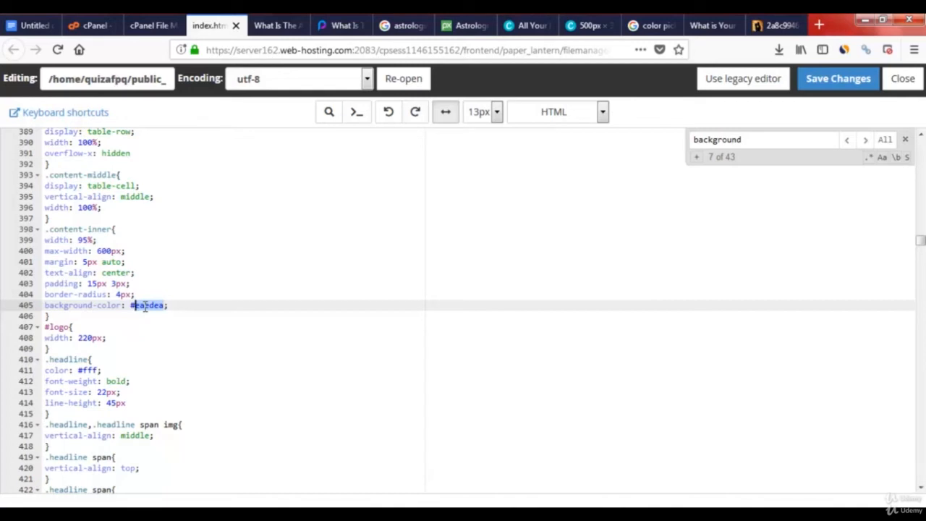
Choose the light warm grey #d6d2cb in the Google color picker.
{"action": "left_click", "coordinate": [713, 29]}
{"action": "left_click", "coordinate": [650, 26]}
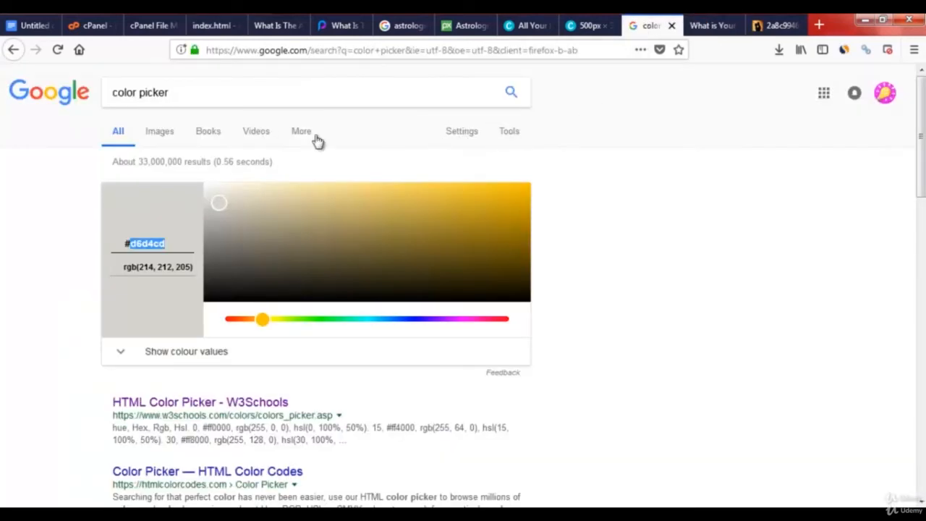
{"action": "left_click", "coordinate": [199, 91]}
{"action": "left_click", "coordinate": [77, 141]}
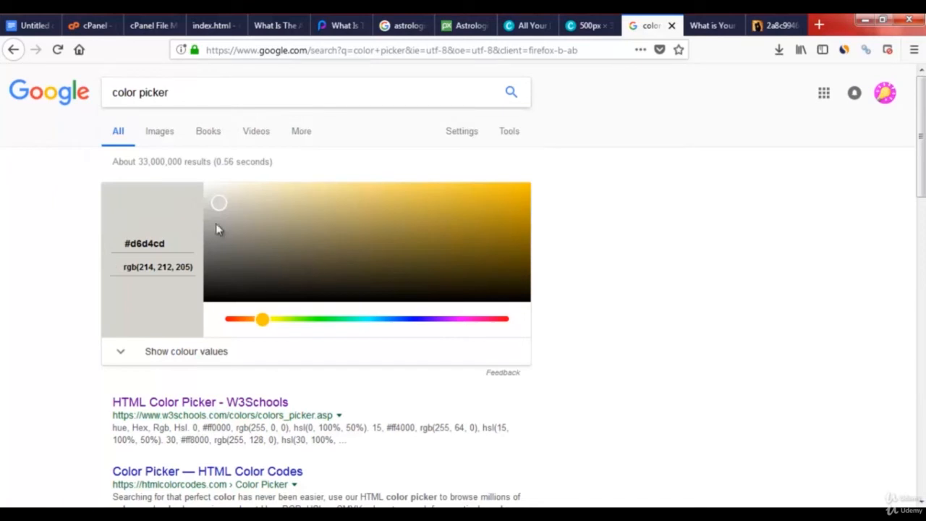
{"action": "left_click_drag", "start_coordinate": [222, 208], "coordinate": [328, 202]}
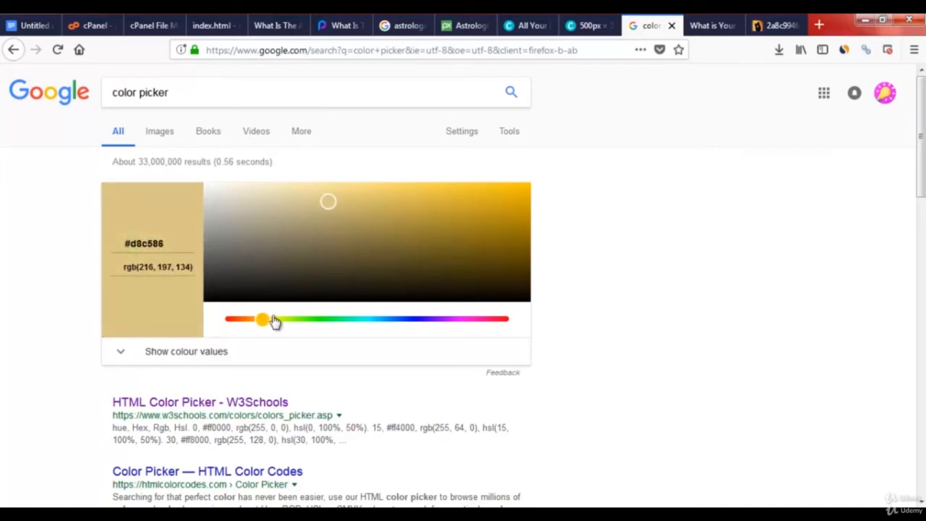
{"action": "left_click_drag", "start_coordinate": [275, 322], "coordinate": [257, 328]}
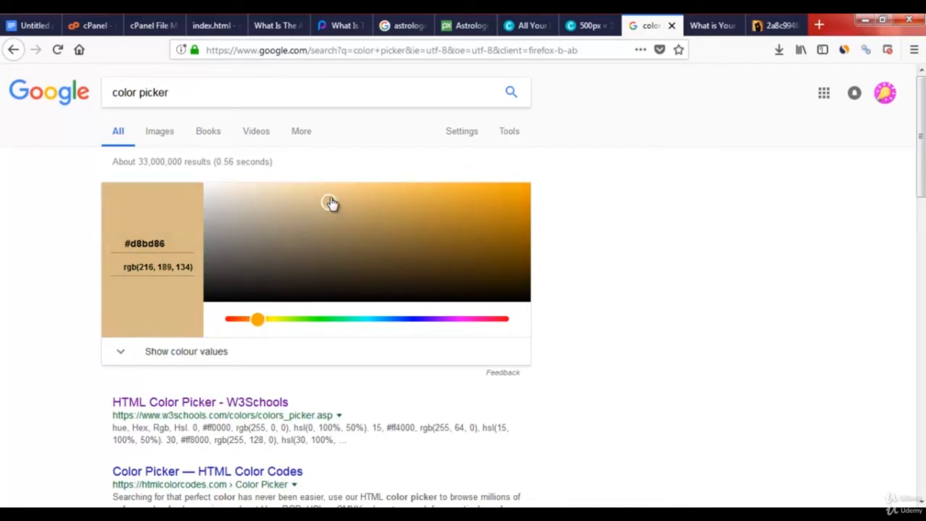
{"action": "mouse_move", "coordinate": [330, 203]}
{"action": "left_mouse_down"}
{"action": "mouse_move", "coordinate": [311, 217]}
{"action": "mouse_move", "coordinate": [271, 210]}
{"action": "left_mouse_up"}
{"action": "left_click", "coordinate": [230, 207]}
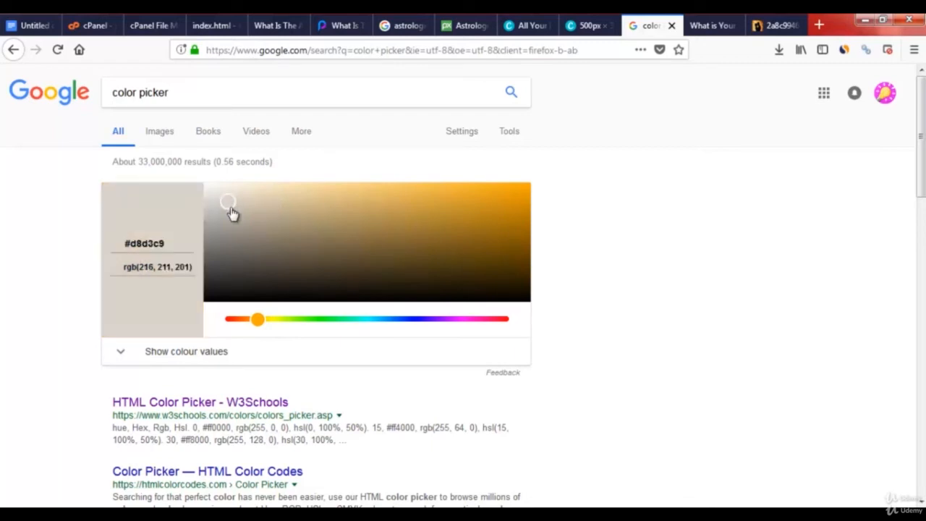
{"action": "left_click", "coordinate": [237, 213]}
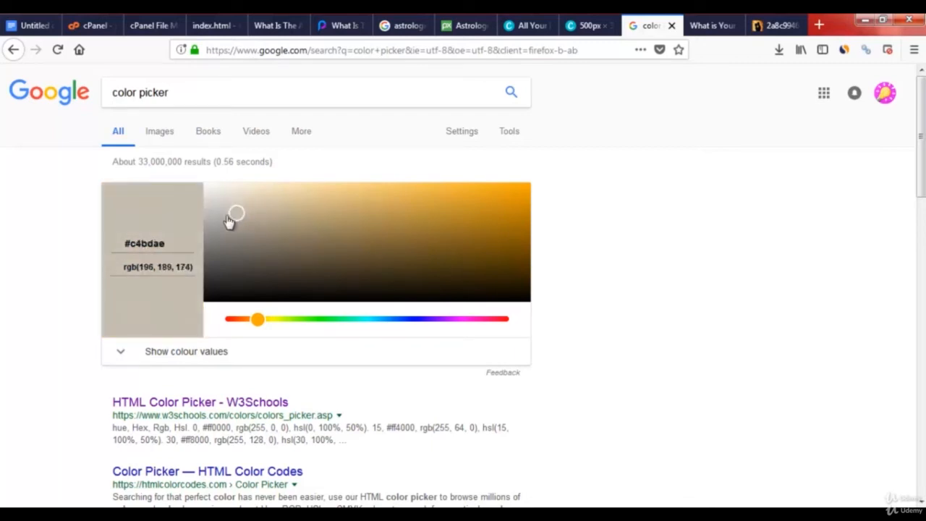
{"action": "left_click", "coordinate": [222, 218]}
{"action": "left_click_drag", "start_coordinate": [222, 219], "coordinate": [223, 208]}
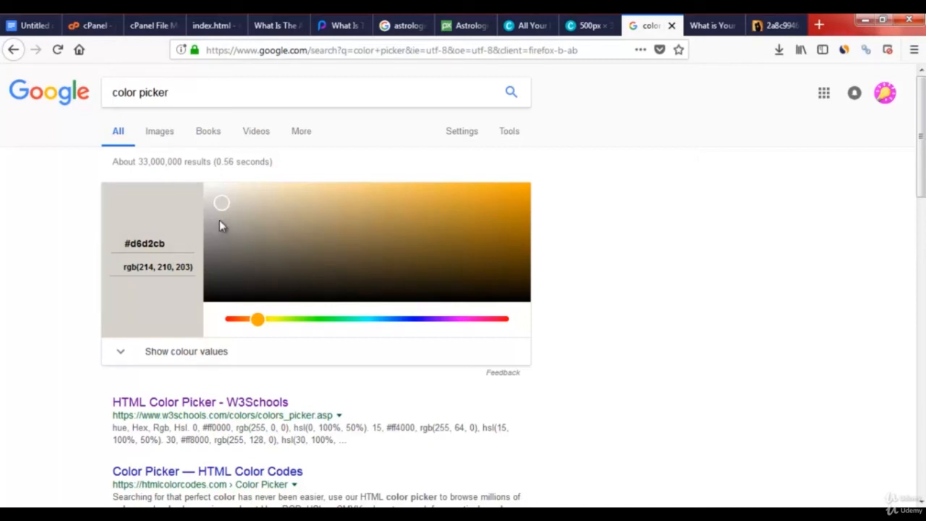
Copy the picked hex code, set the .content-inner background-color in index.html to #d6d2cb, and save the file.
{"action": "double_click", "coordinate": [145, 243]}
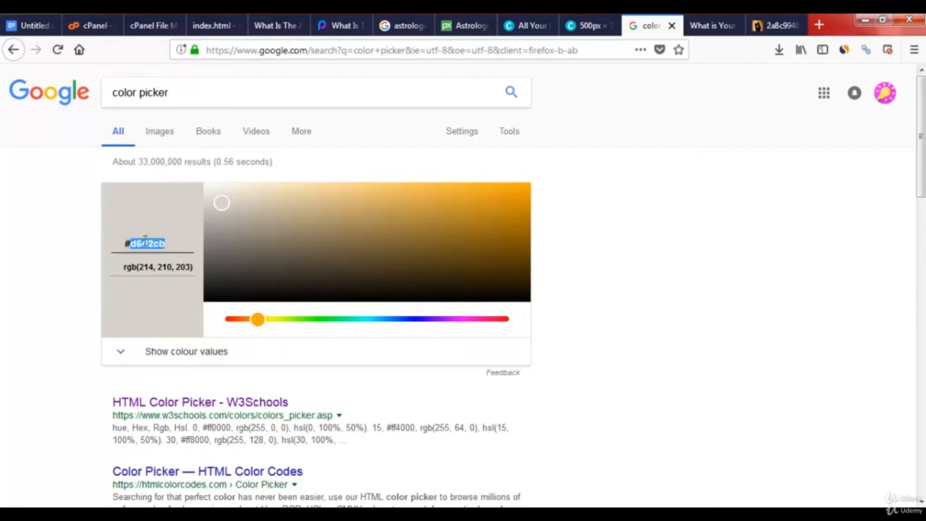
{"action": "right_click", "coordinate": [145, 241]}
{"action": "left_click", "coordinate": [181, 287]}
{"action": "left_click", "coordinate": [211, 26]}
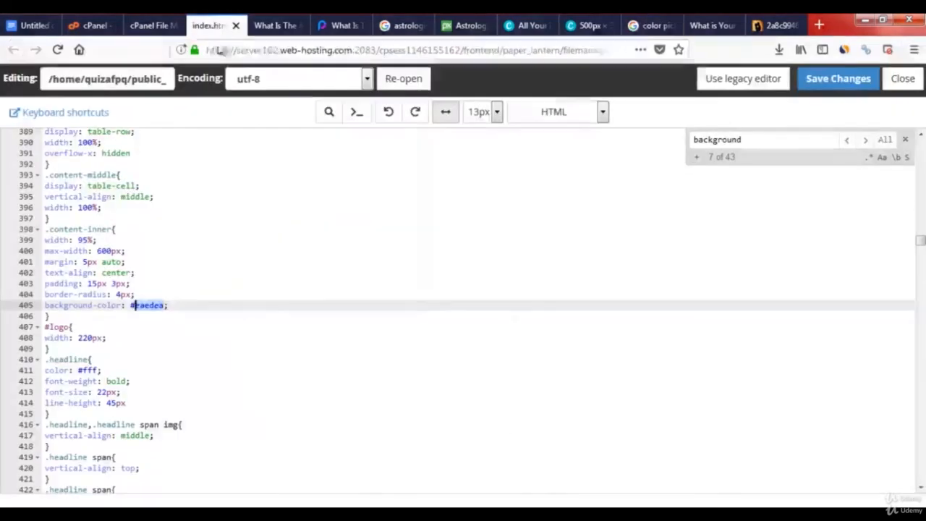
{"action": "right_click", "coordinate": [149, 308]}
{"action": "left_click", "coordinate": [177, 363]}
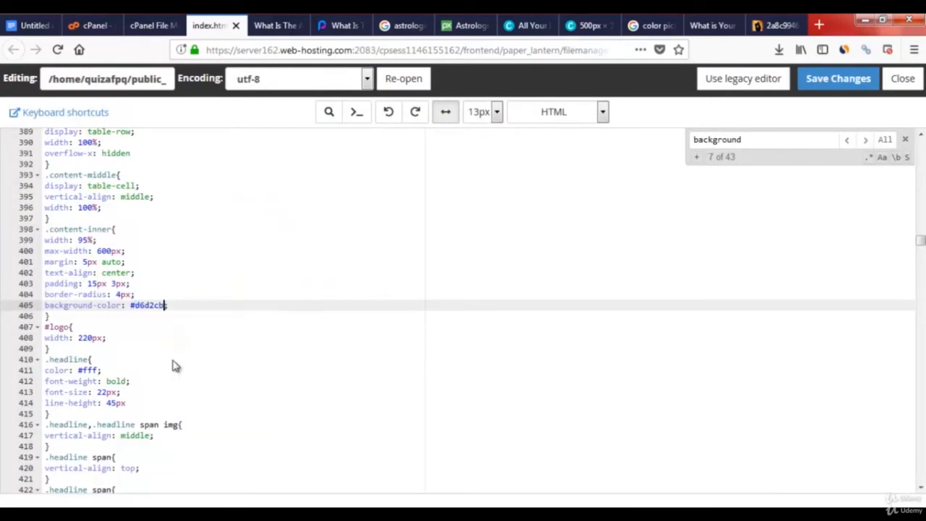
{"action": "left_click", "coordinate": [838, 79]}
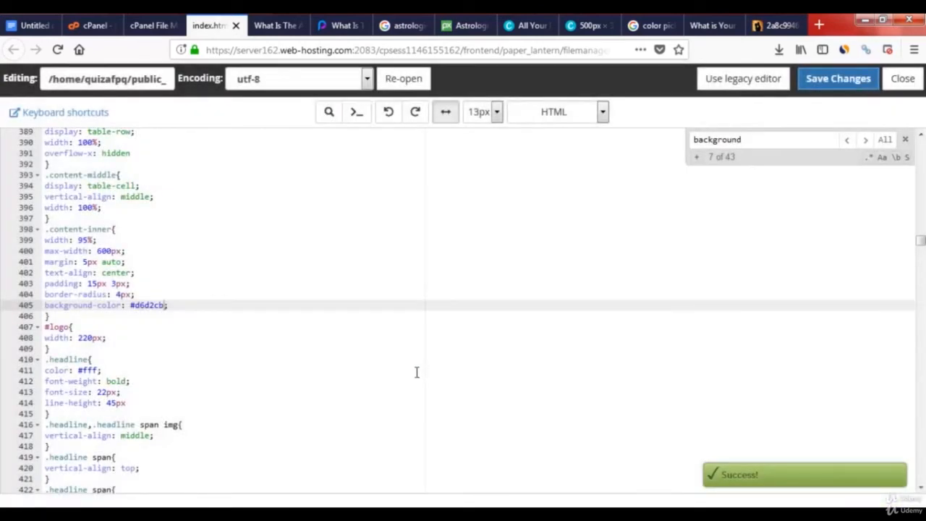
Reload quiz101.us and check the content area's background around the ads, intro text and first question.
{"action": "left_click", "coordinate": [281, 26]}
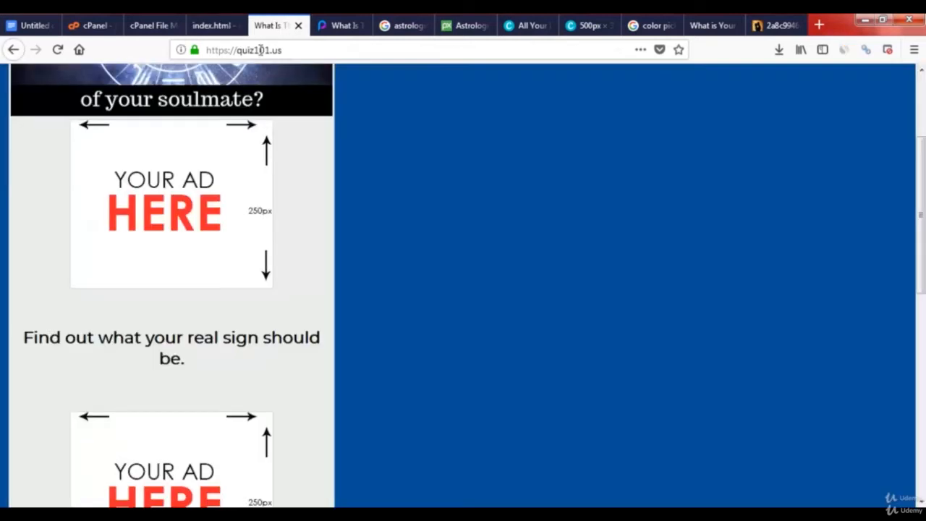
{"action": "left_click", "coordinate": [59, 51]}
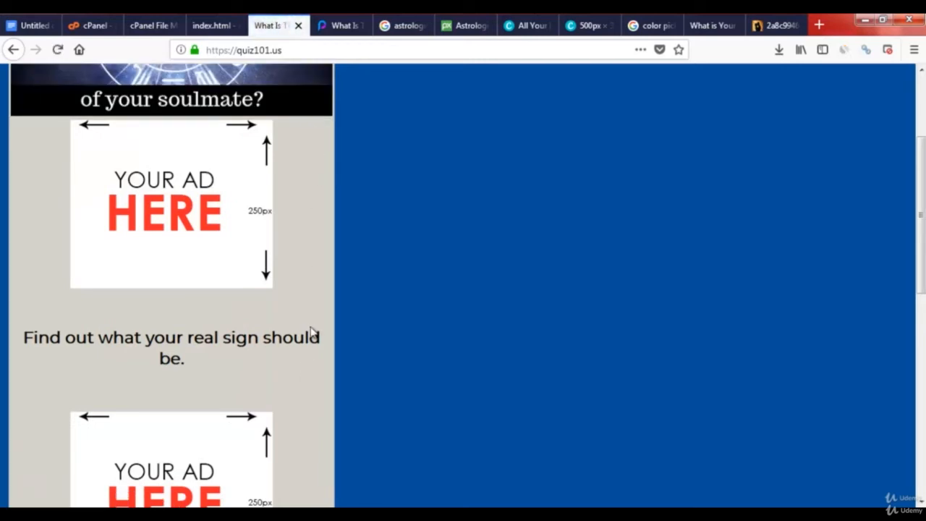
{"action": "scroll", "coordinate": [312, 290], "scroll_direction": "down", "scroll_amount": 3}
{"action": "scroll", "coordinate": [325, 281], "scroll_direction": "down", "scroll_amount": 3}
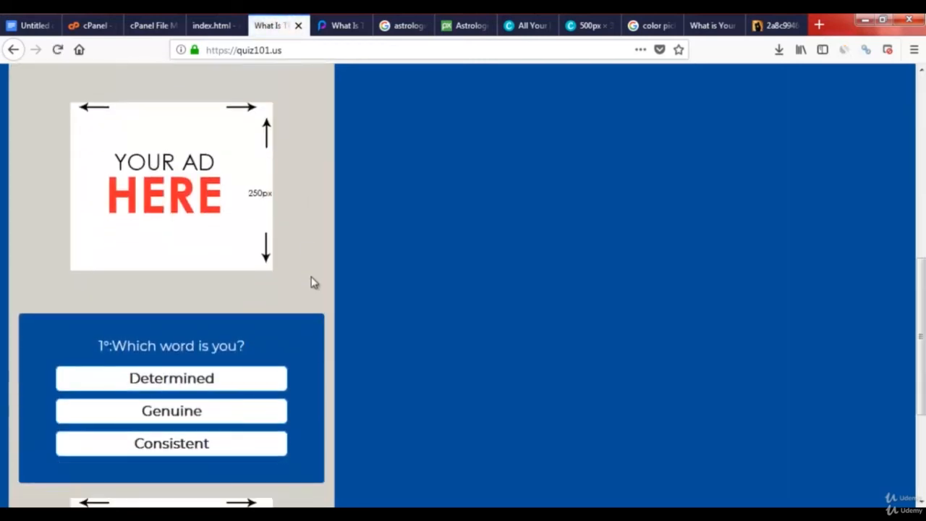
{"action": "scroll", "coordinate": [313, 280], "scroll_direction": "down", "scroll_amount": 1}
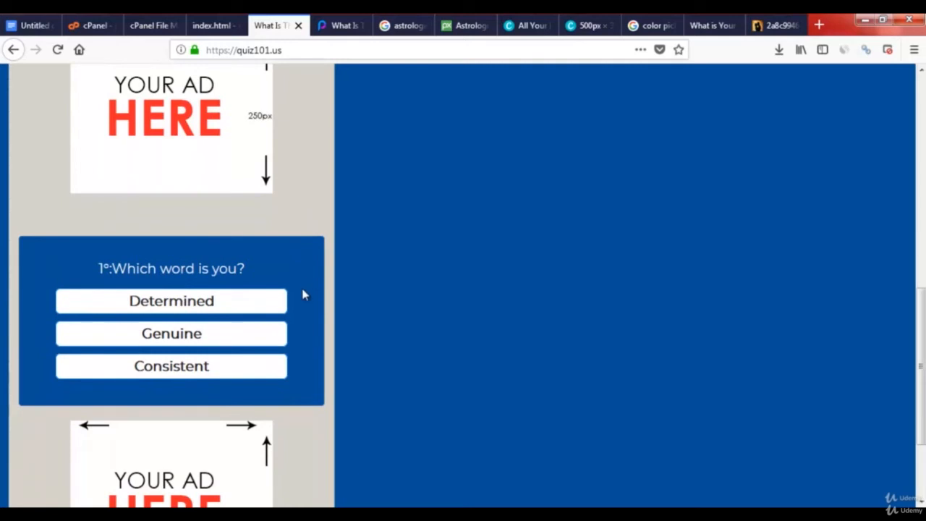
{"action": "scroll", "coordinate": [304, 309], "scroll_direction": "up", "scroll_amount": 3}
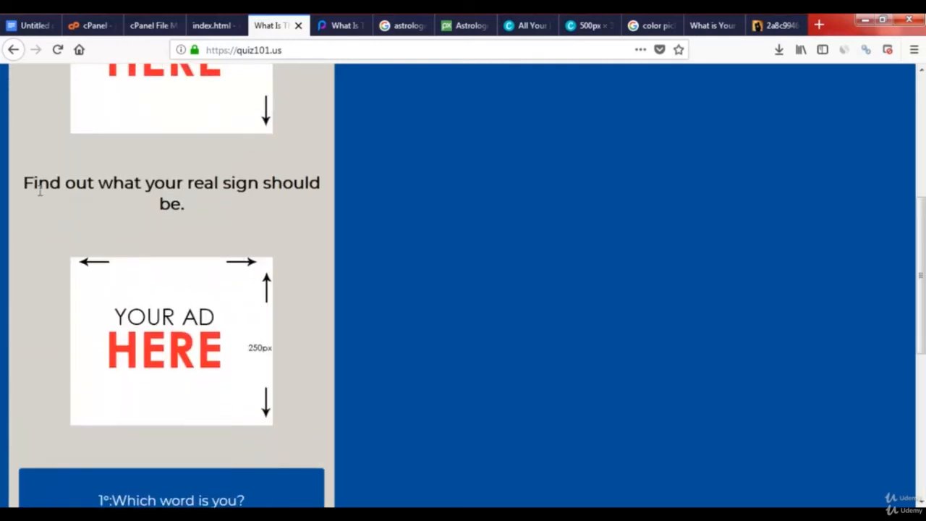
Copy the intro sentence "Will you end up with a sexy Scorpio or an adventurous Sagittarius?" from the Playbuzz soulmate quiz.
{"action": "left_click_drag", "start_coordinate": [24, 183], "coordinate": [196, 207]}
{"action": "left_click", "coordinate": [211, 215]}
{"action": "left_click", "coordinate": [346, 24]}
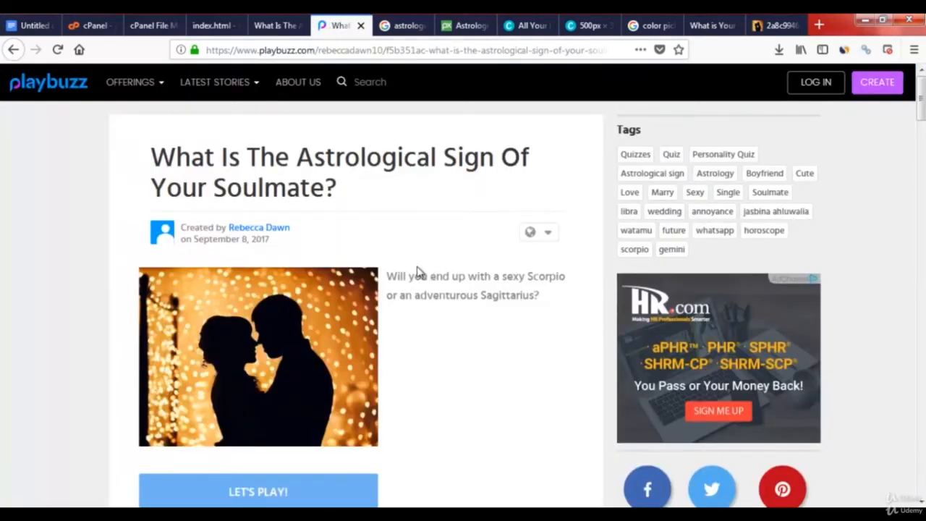
{"action": "left_click_drag", "start_coordinate": [389, 273], "coordinate": [545, 296]}
{"action": "right_click", "coordinate": [544, 298]}
{"action": "left_click", "coordinate": [555, 304]}
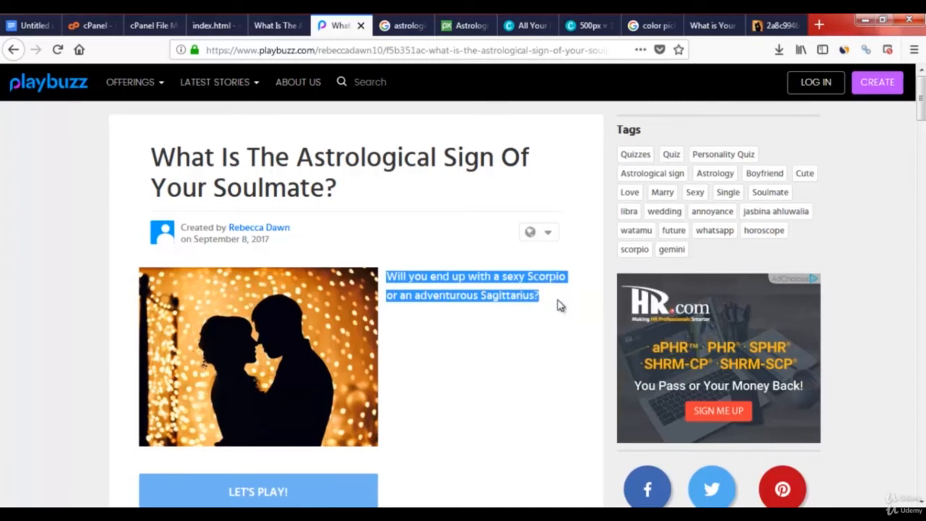
Search index.html for "find out what" to reach the intro heading.
{"action": "left_click", "coordinate": [211, 25]}
{"action": "left_click", "coordinate": [279, 26]}
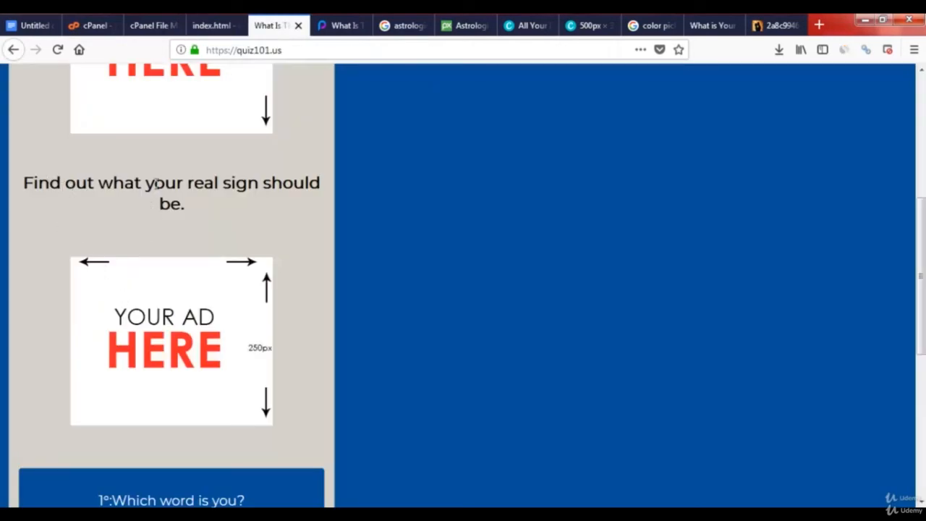
{"action": "left_click", "coordinate": [219, 27]}
{"action": "double_click", "coordinate": [748, 141]}
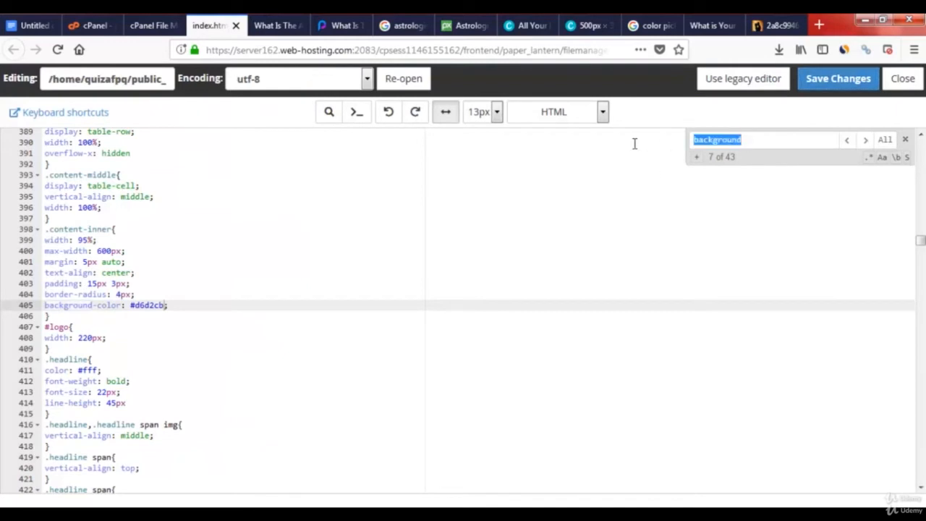
{"action": "type", "text": "find out"}
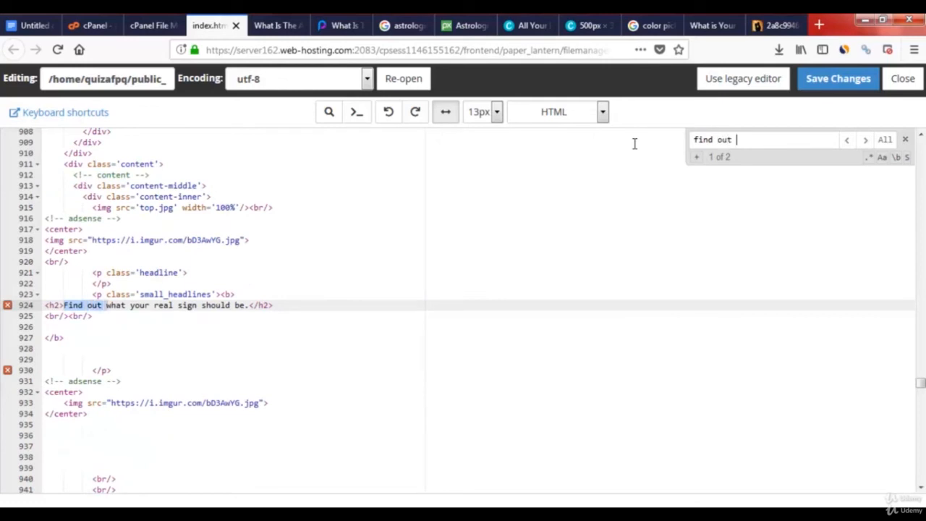
{"action": "type", "text": " what"}
Replace the intro h2 text with "Will you end up with a sexy Scorpio or an adventurous Sagittarius?" and save the file.
{"action": "left_click", "coordinate": [98, 310]}
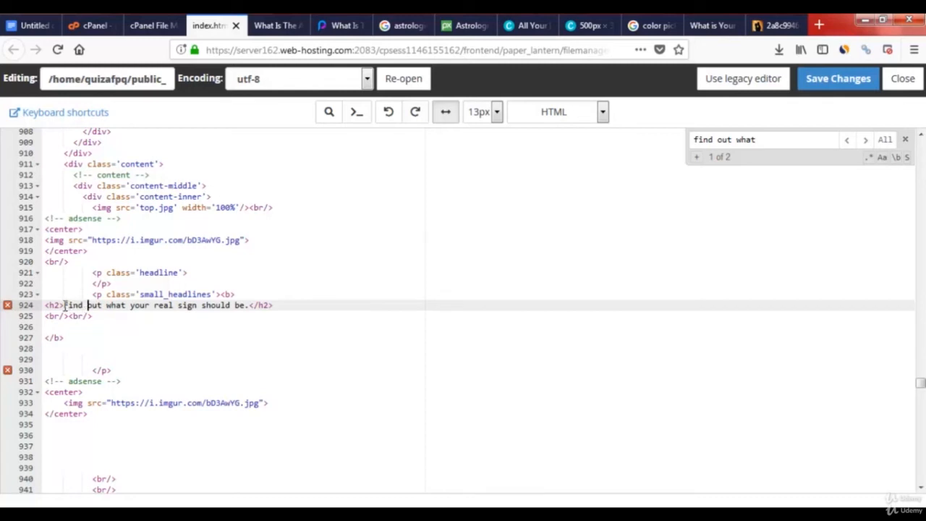
{"action": "left_click_drag", "start_coordinate": [64, 305], "coordinate": [235, 306]}
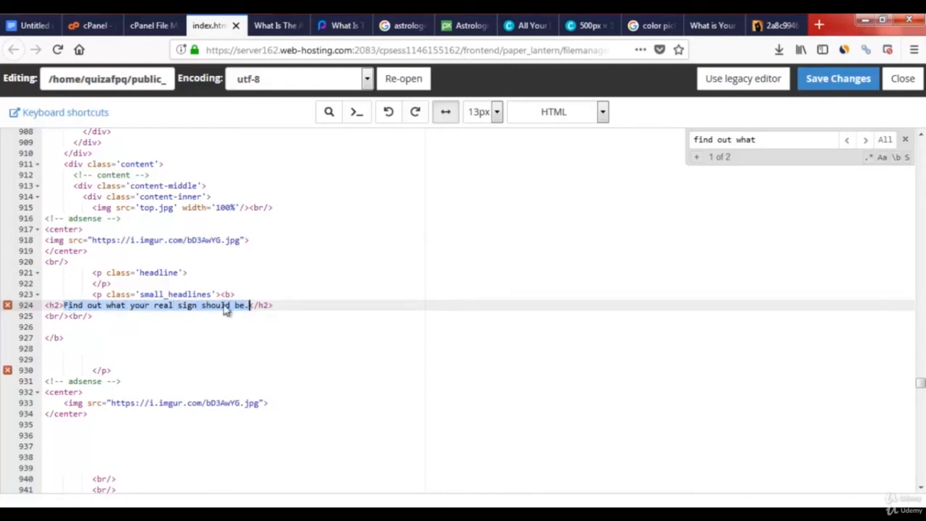
{"action": "right_click", "coordinate": [227, 305]}
{"action": "left_click", "coordinate": [248, 364]}
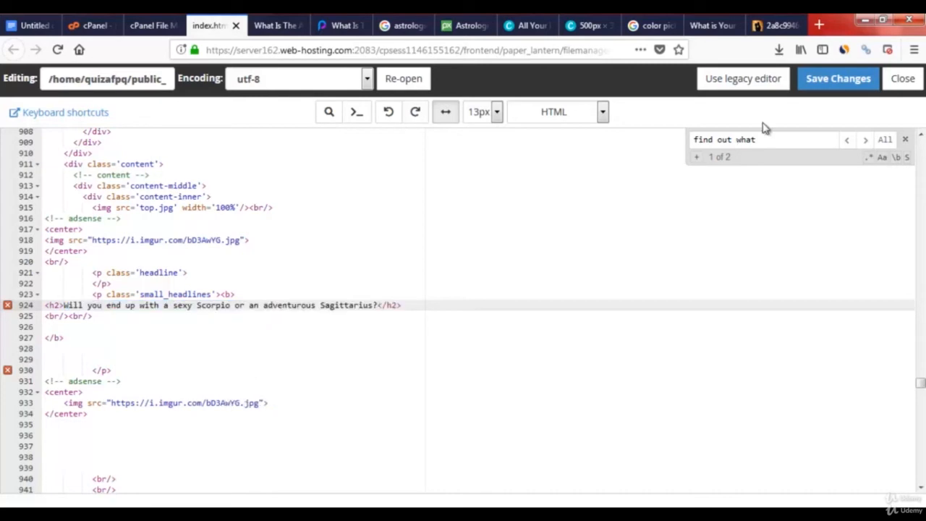
{"action": "left_click", "coordinate": [833, 83]}
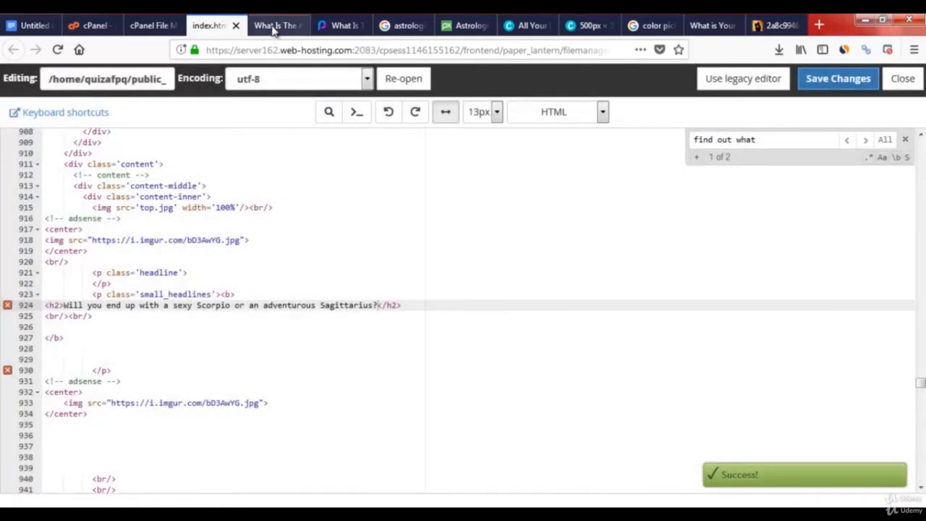
Reload quiz101.us and check the intro text and the first question with its answers.
{"action": "left_click", "coordinate": [273, 28]}
{"action": "left_click", "coordinate": [57, 49]}
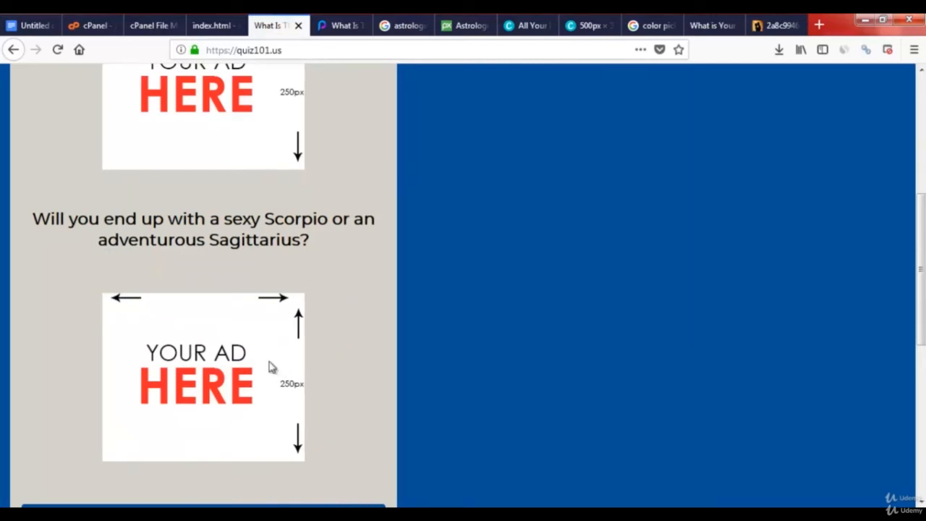
{"action": "left_click_drag", "start_coordinate": [922, 268], "coordinate": [921, 411]}
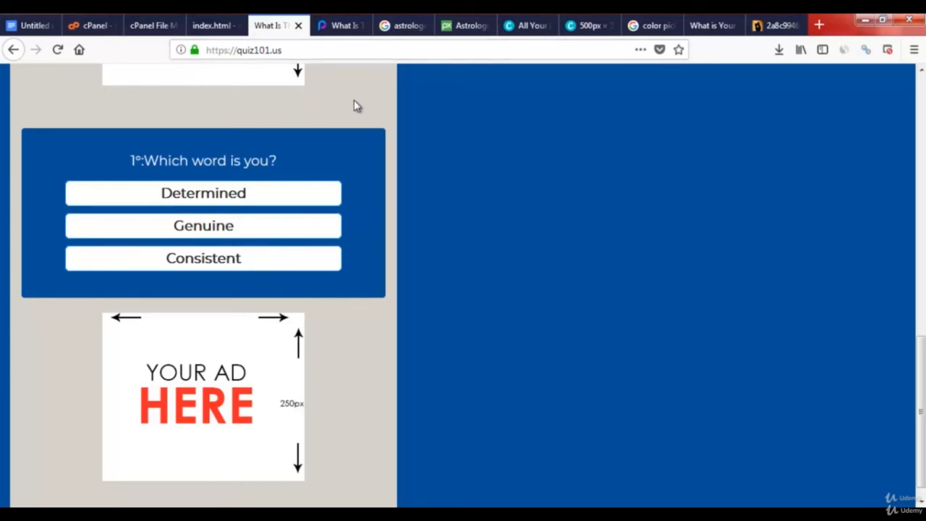
Start the Playbuzz soulmate quiz and copy its first question, "What word would best describe you?".
{"action": "left_click", "coordinate": [338, 26]}
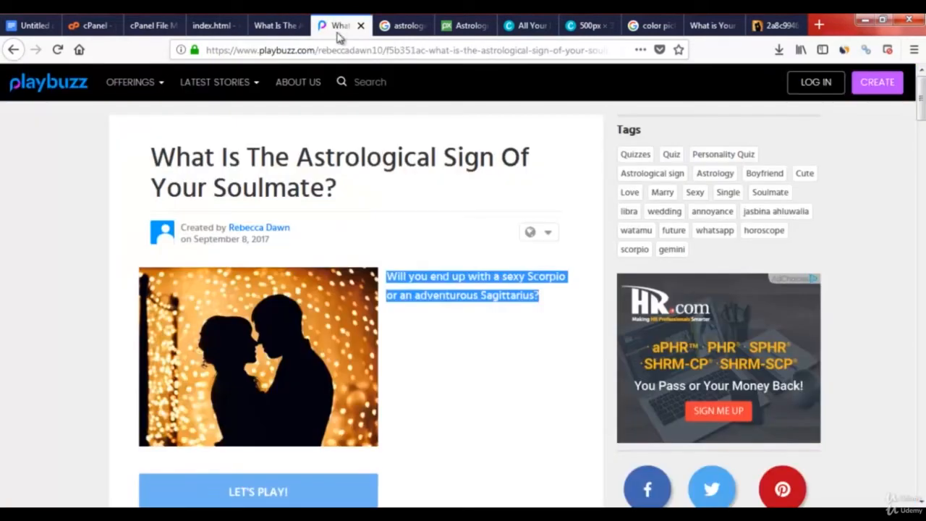
{"action": "scroll", "coordinate": [467, 340], "scroll_direction": "down", "scroll_amount": 3}
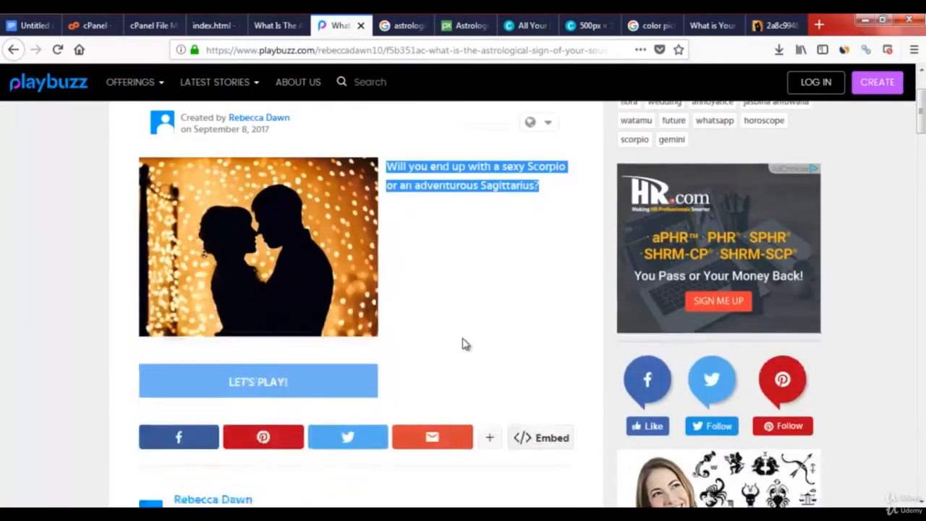
{"action": "left_click", "coordinate": [248, 335]}
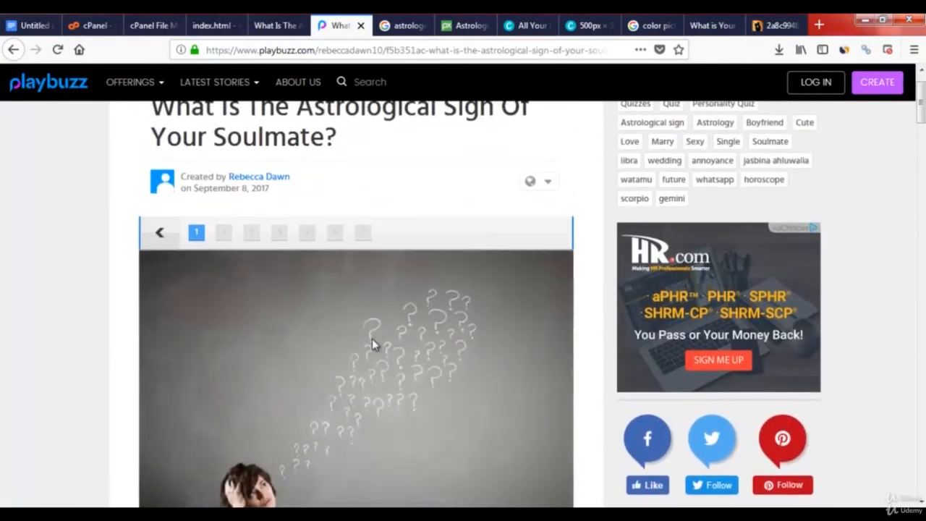
{"action": "scroll", "coordinate": [374, 345], "scroll_direction": "down", "scroll_amount": 5}
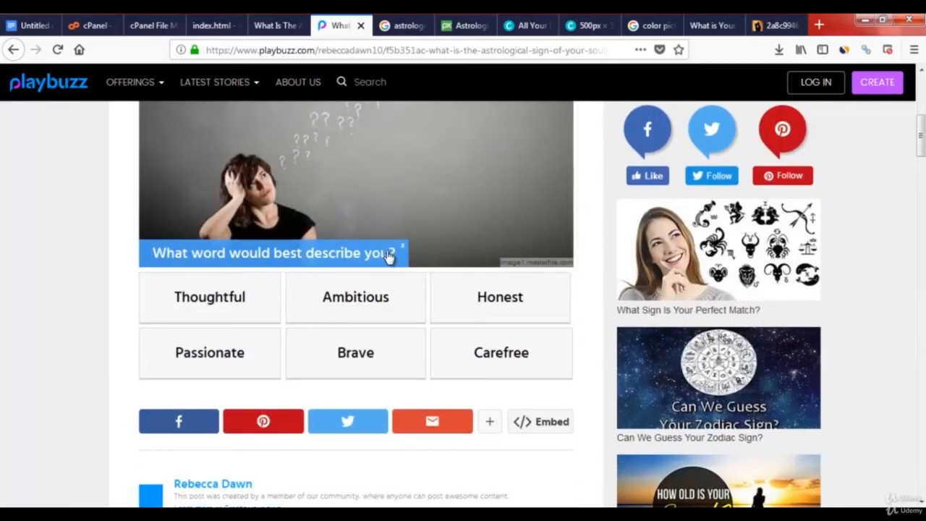
{"action": "left_click_drag", "start_coordinate": [401, 253], "coordinate": [114, 265]}
{"action": "left_click_drag", "start_coordinate": [403, 259], "coordinate": [158, 257]}
{"action": "key", "text": "ctrl+c"}
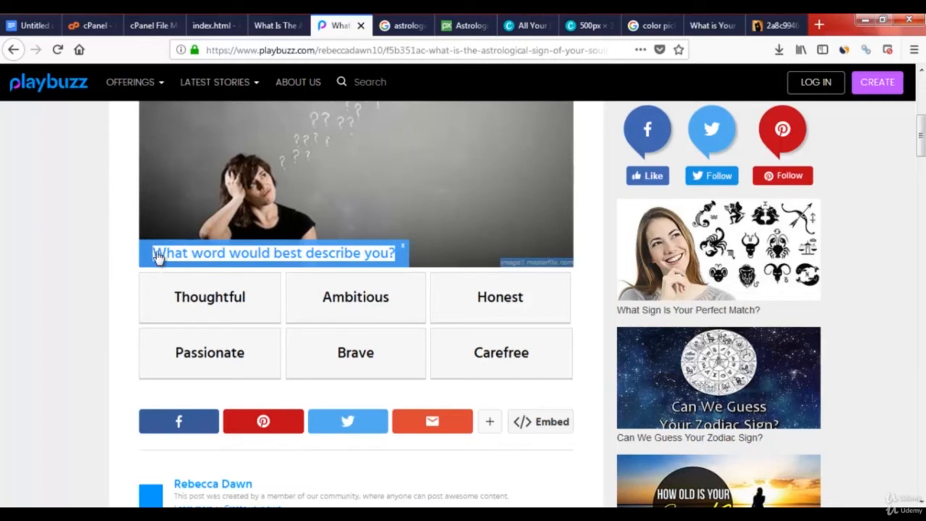
{"action": "right_click", "coordinate": [158, 257]}
Search index.html for "which" to reach the text of question 1.
{"action": "left_click", "coordinate": [217, 26]}
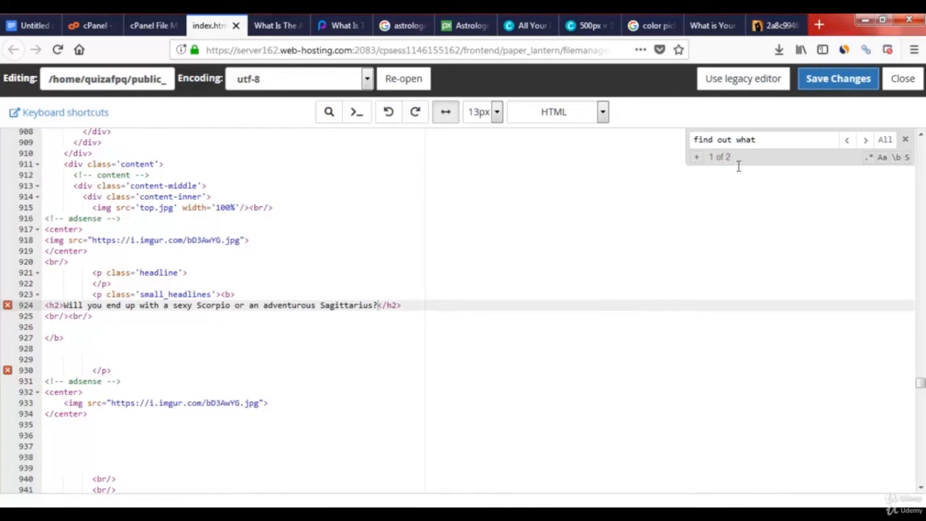
{"action": "left_click_drag", "start_coordinate": [759, 140], "coordinate": [691, 140]}
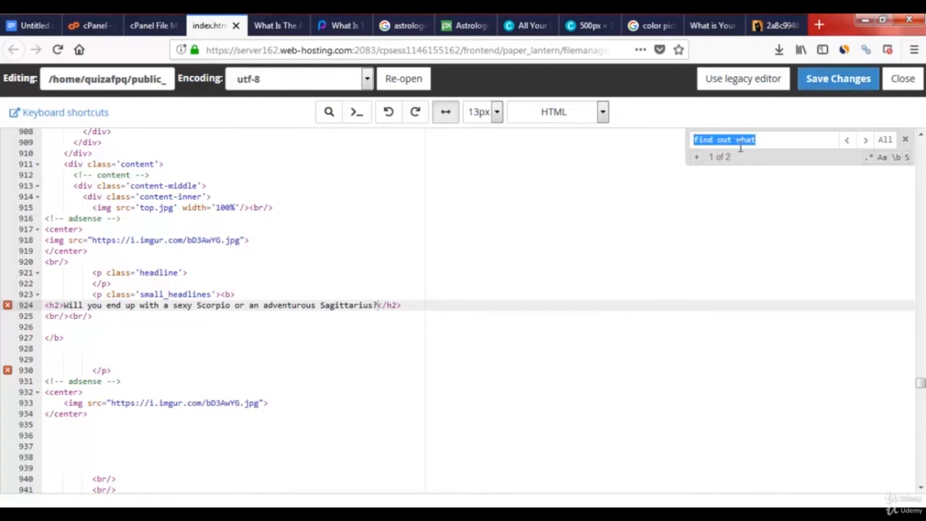
{"action": "key", "text": "BackSpace"}
{"action": "type", "text": "whic"}
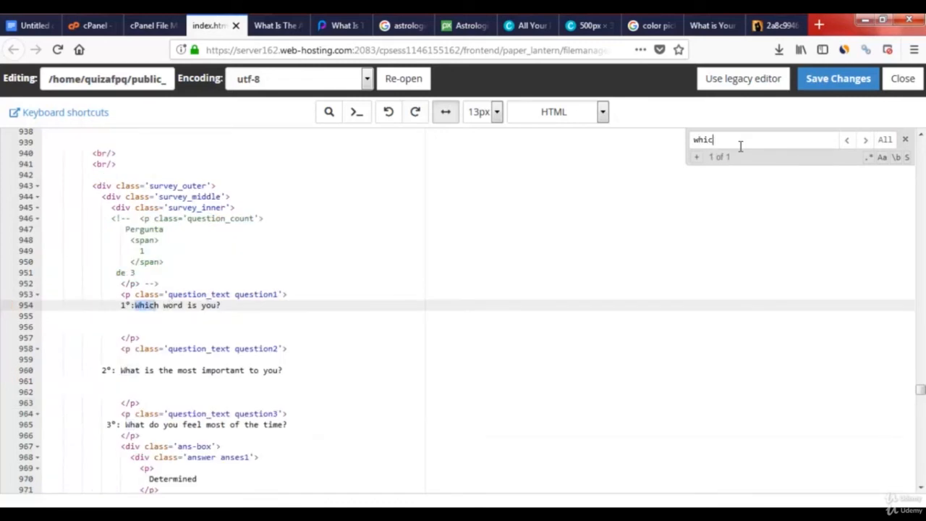
{"action": "type", "text": "h"}
Try to paste the copied Playbuzz question over question 1's text, and undo the paste.
{"action": "left_click", "coordinate": [136, 305]}
{"action": "left_click_drag", "start_coordinate": [137, 305], "coordinate": [222, 307]}
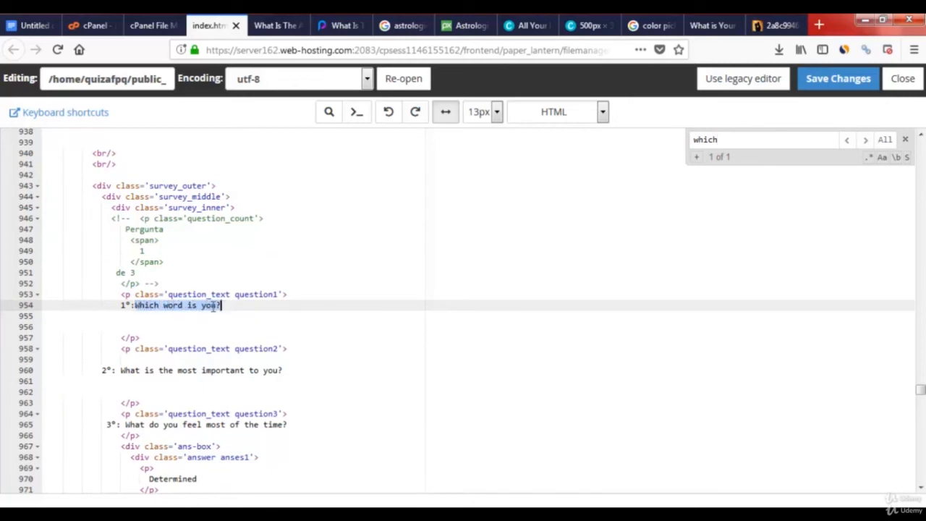
{"action": "right_click", "coordinate": [217, 305]}
{"action": "left_click", "coordinate": [247, 366]}
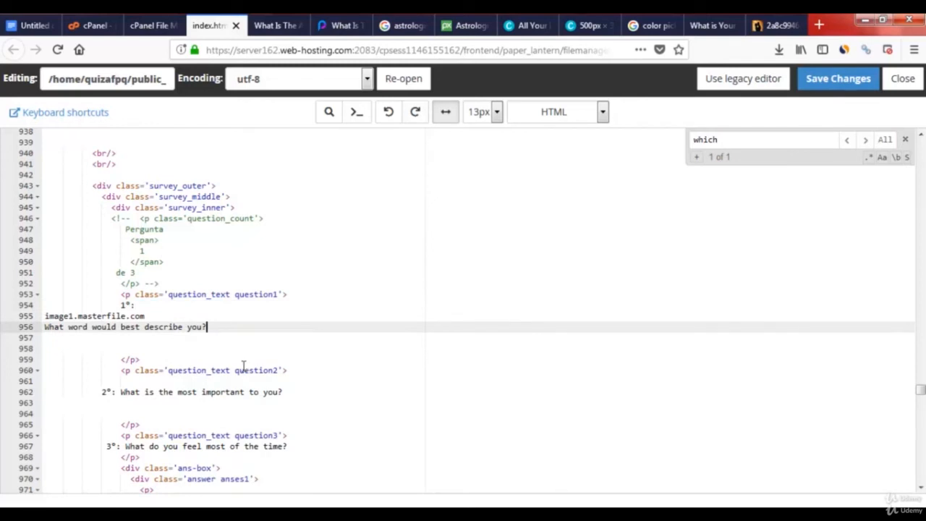
{"action": "left_click", "coordinate": [389, 112]}
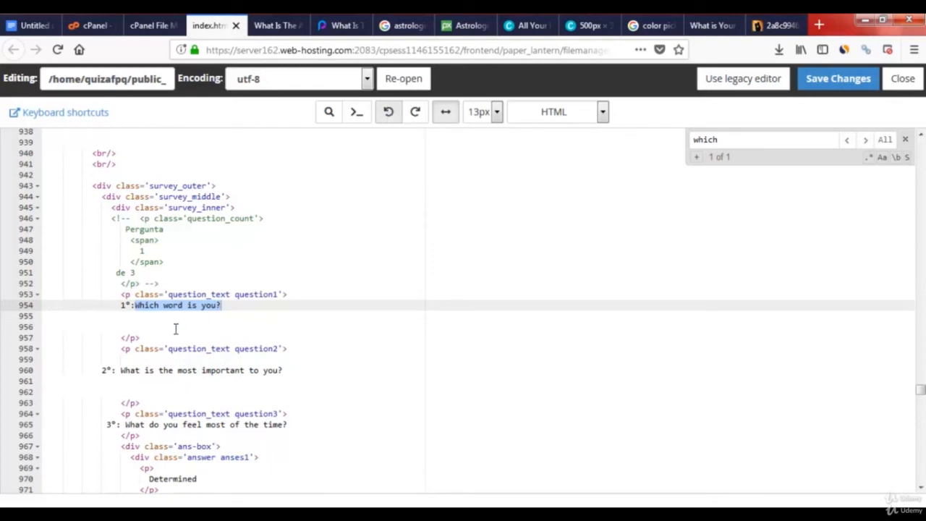
Replace question 1's text in index.html with "What word would best describe you?".
{"action": "left_click", "coordinate": [145, 309]}
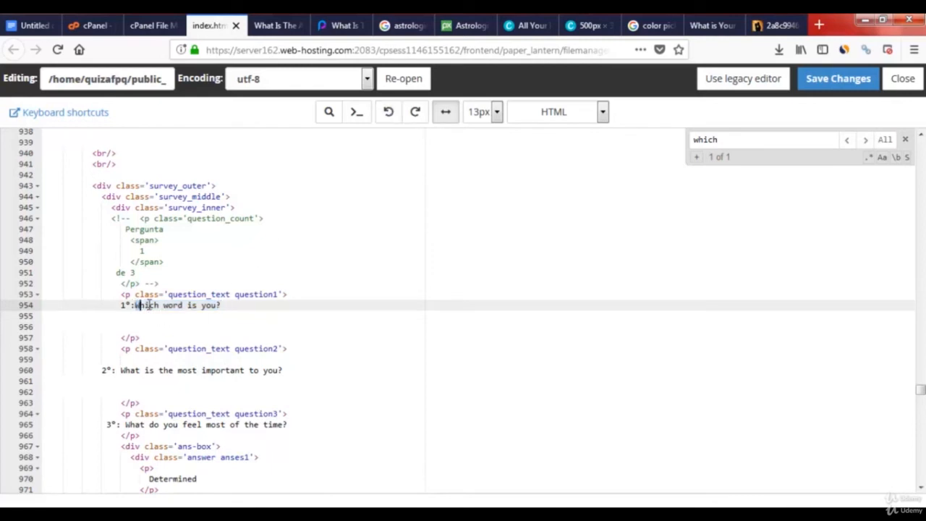
{"action": "left_click_drag", "start_coordinate": [136, 305], "coordinate": [218, 313]}
{"action": "right_click", "coordinate": [217, 311]}
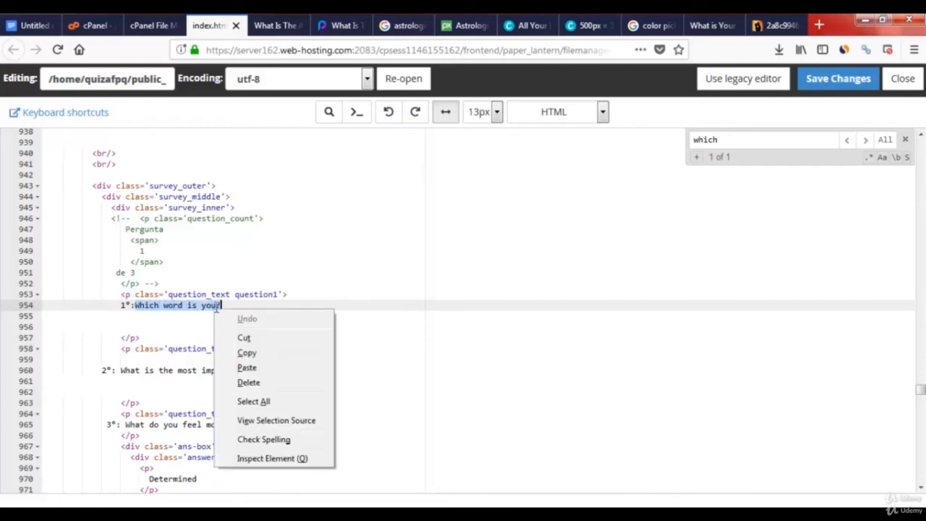
{"action": "left_click", "coordinate": [247, 368]}
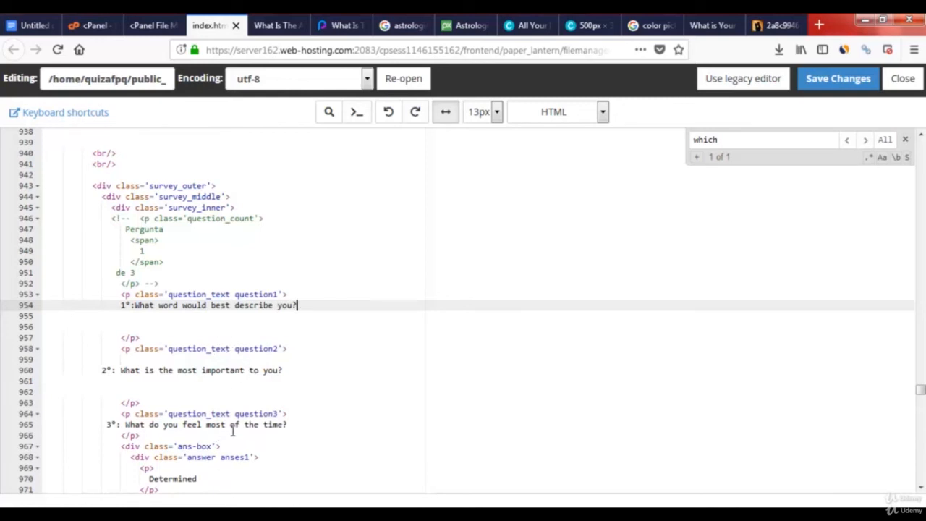
Look through the answer blocks below the three question texts in index.html.
{"action": "scroll", "coordinate": [223, 419], "scroll_direction": "down", "scroll_amount": 1}
{"action": "scroll", "coordinate": [213, 389], "scroll_direction": "down", "scroll_amount": 2}
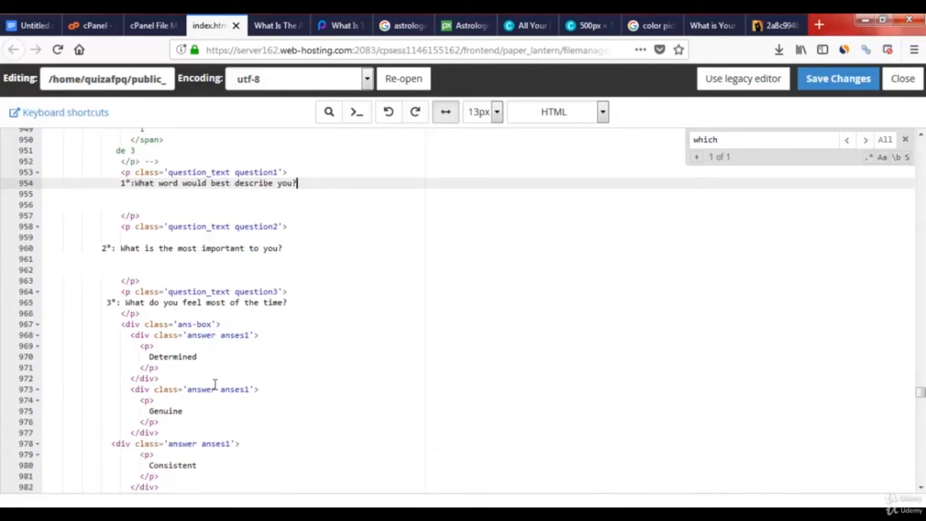
{"action": "scroll", "coordinate": [215, 384], "scroll_direction": "down", "scroll_amount": 2}
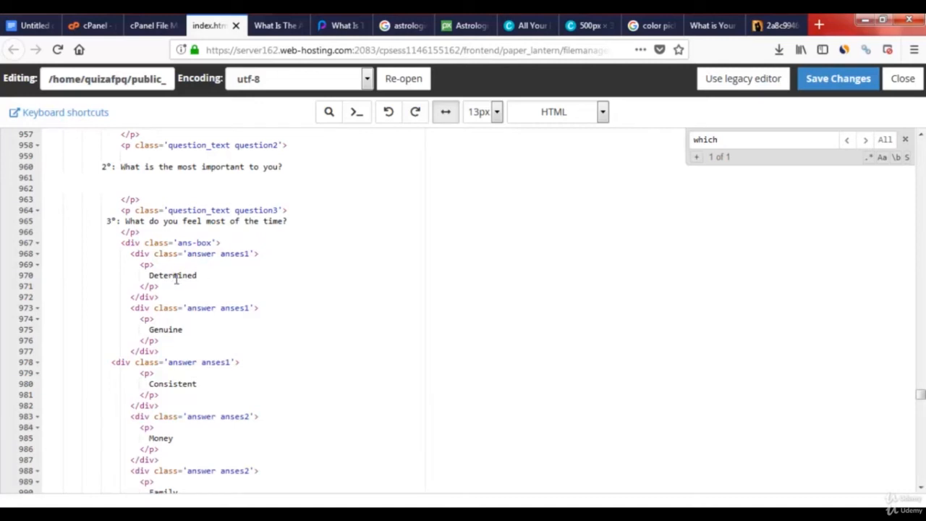
{"action": "scroll", "coordinate": [178, 302], "scroll_direction": "down", "scroll_amount": 1}
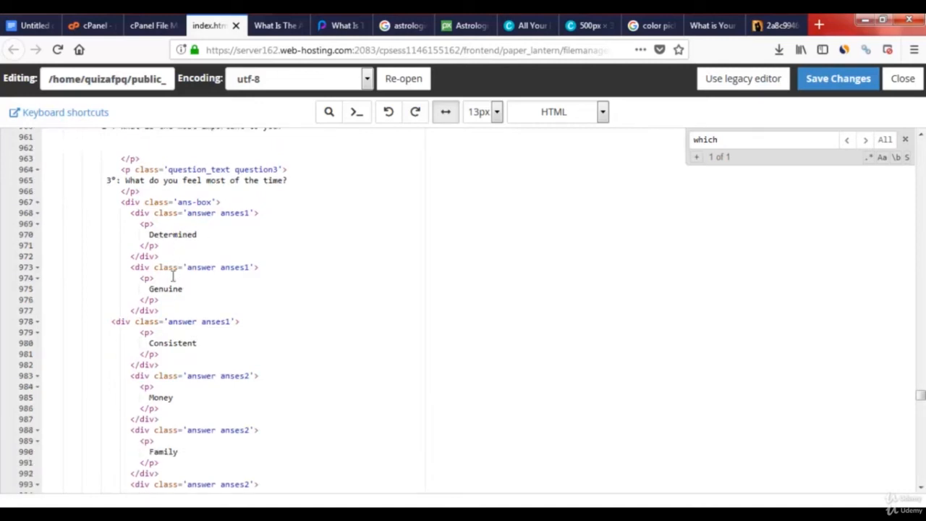
{"action": "scroll", "coordinate": [181, 364], "scroll_direction": "down", "scroll_amount": 2}
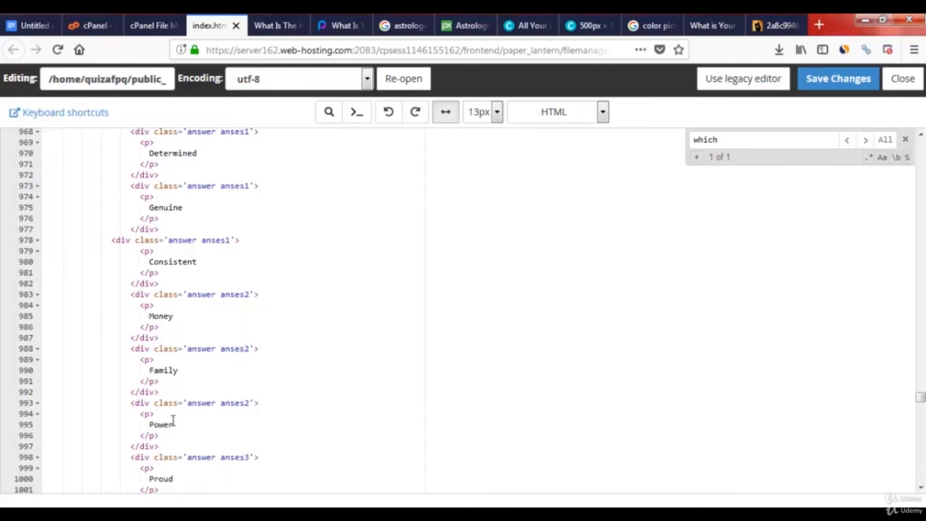
{"action": "scroll", "coordinate": [174, 423], "scroll_direction": "down", "scroll_amount": 1}
{"action": "scroll", "coordinate": [246, 375], "scroll_direction": "up", "scroll_amount": 1}
{"action": "scroll", "coordinate": [283, 373], "scroll_direction": "up", "scroll_amount": 1}
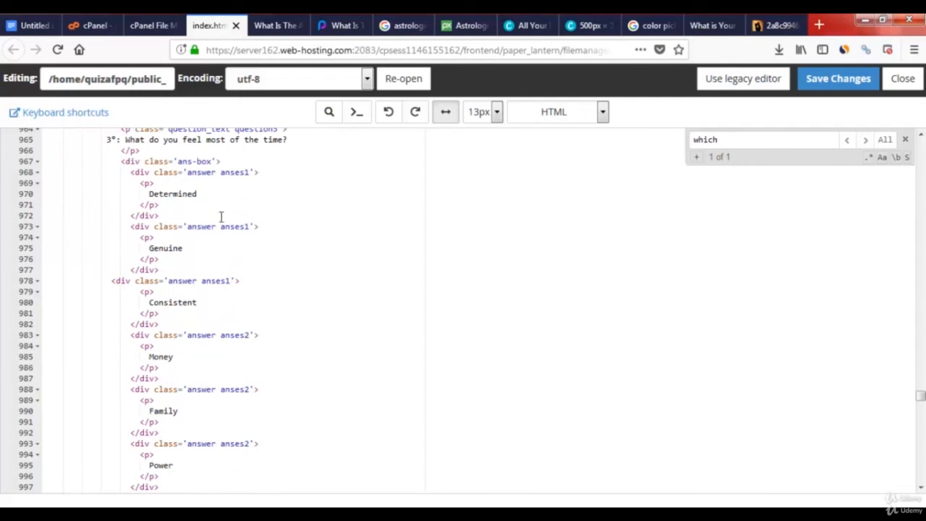
Examine which answer blocks below the questions in index.html carry the anses1 and anses2 classes.
{"action": "double_click", "coordinate": [245, 172]}
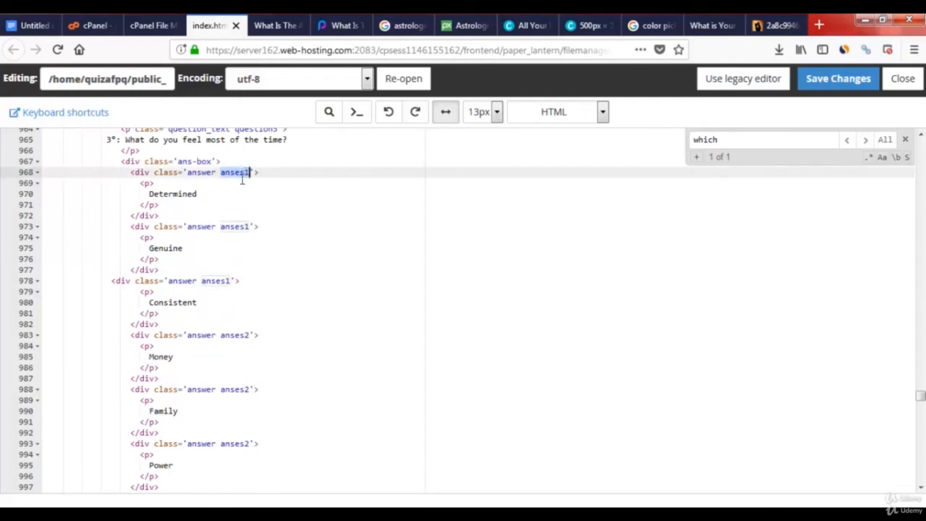
{"action": "left_click", "coordinate": [234, 236]}
{"action": "double_click", "coordinate": [241, 227]}
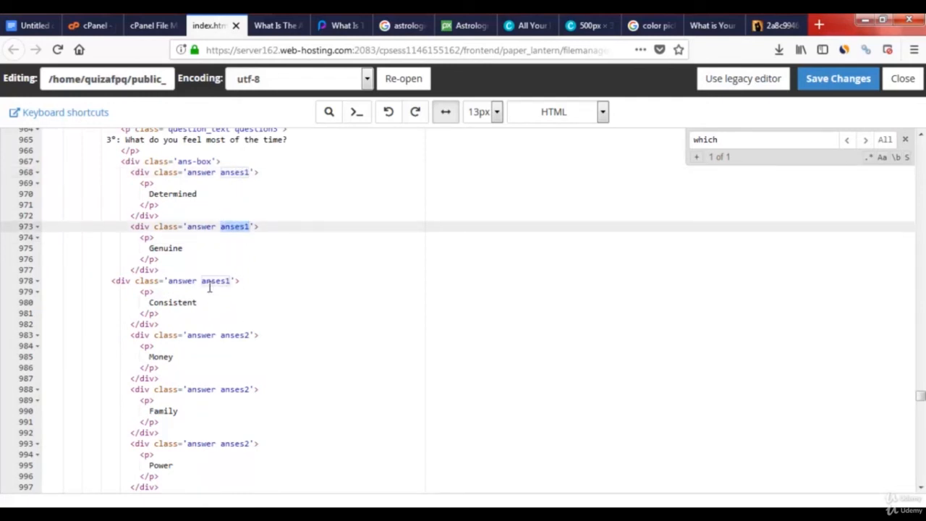
{"action": "left_click", "coordinate": [209, 289]}
{"action": "left_click", "coordinate": [217, 281]}
{"action": "double_click", "coordinate": [217, 280]}
{"action": "scroll", "coordinate": [240, 346], "scroll_direction": "down", "scroll_amount": 1}
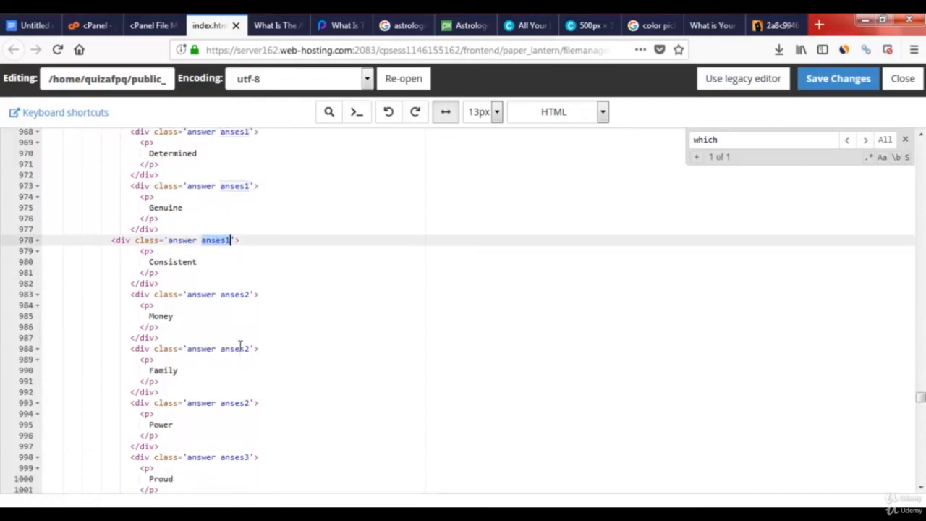
{"action": "double_click", "coordinate": [234, 294]}
{"action": "left_click", "coordinate": [230, 349]}
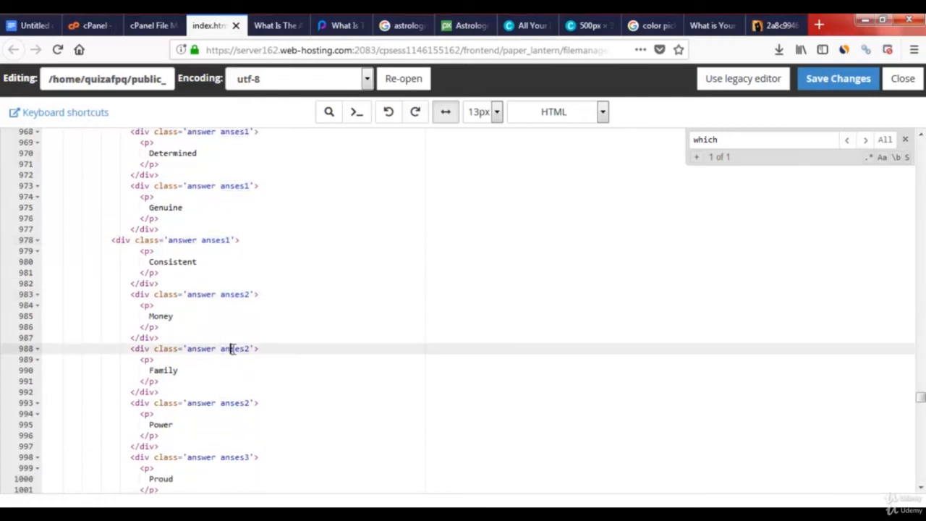
{"action": "double_click", "coordinate": [230, 349]}
{"action": "scroll", "coordinate": [270, 394], "scroll_direction": "down", "scroll_amount": 1}
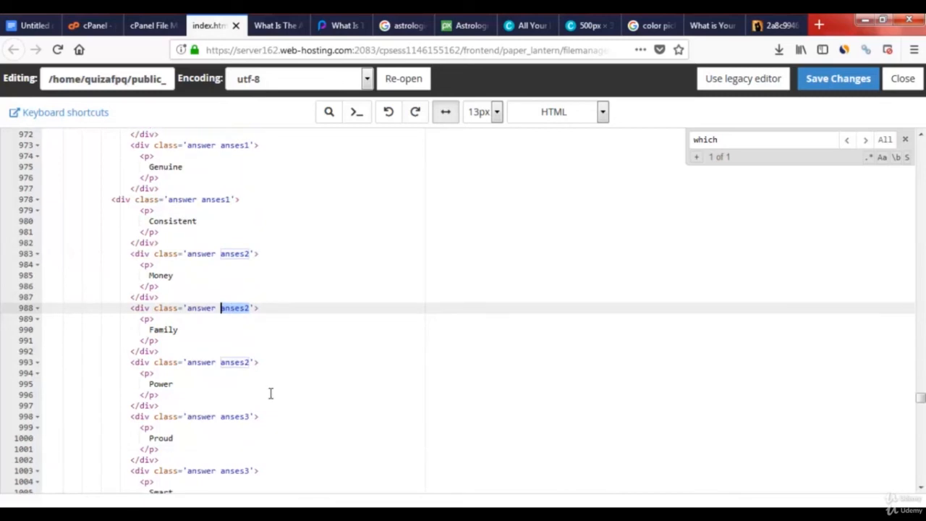
{"action": "scroll", "coordinate": [244, 383], "scroll_direction": "up", "scroll_amount": 2}
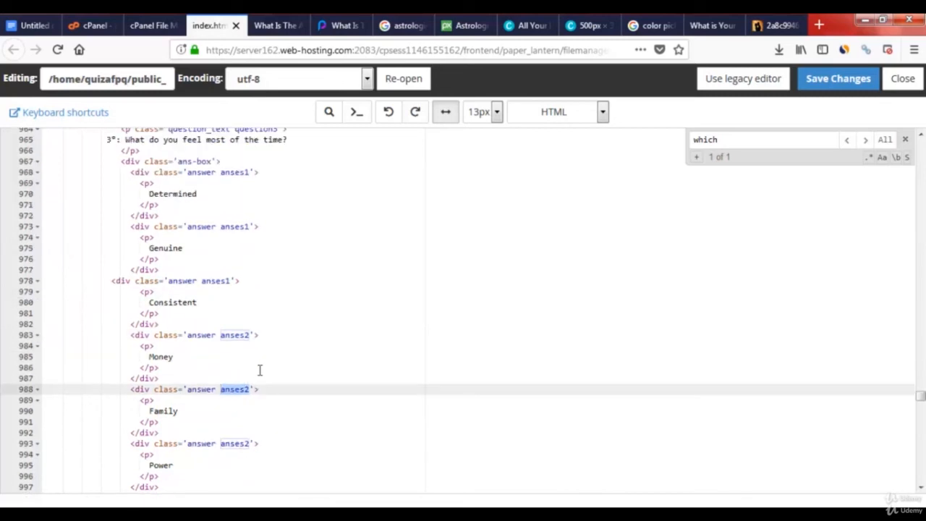
{"action": "scroll", "coordinate": [265, 365], "scroll_direction": "up", "scroll_amount": 2}
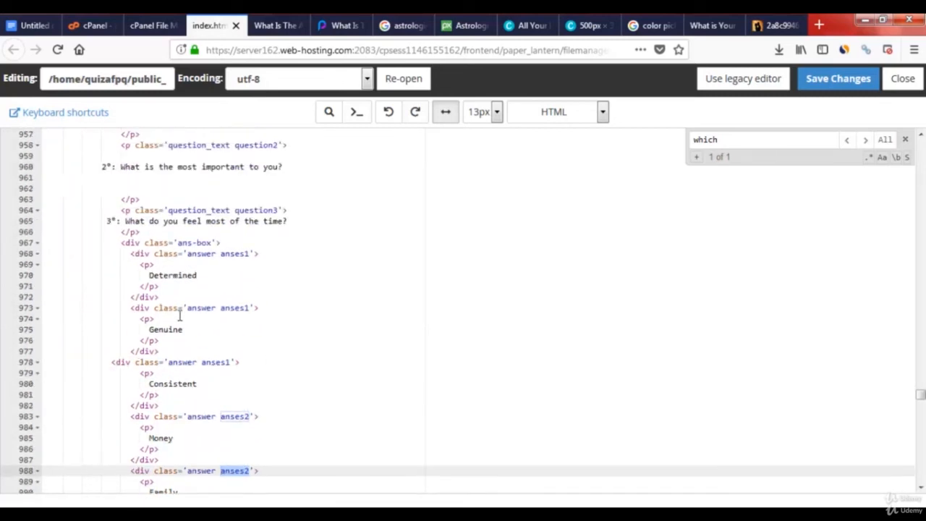
Replace the three anses1 answers in index.html with "passionate", "honnest" and "ambitious", and save the file.
{"action": "left_click", "coordinate": [175, 276]}
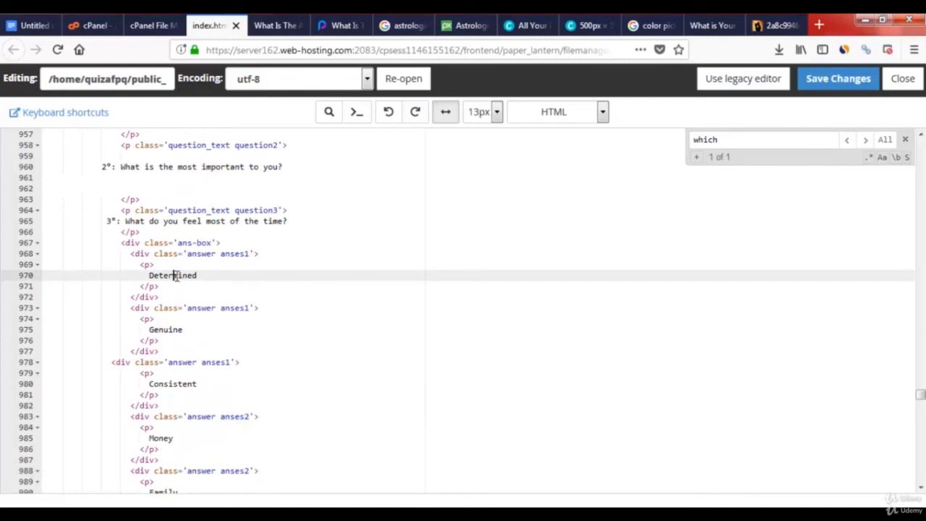
{"action": "double_click", "coordinate": [174, 276]}
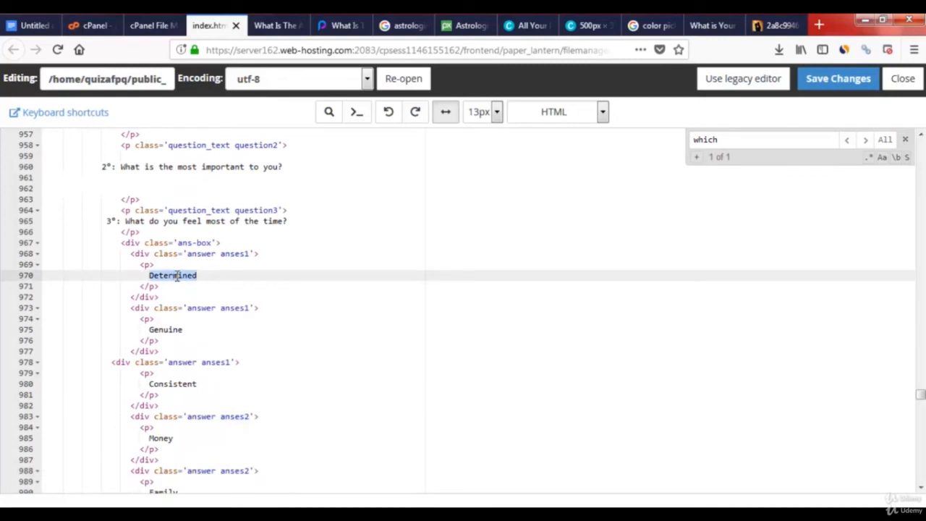
{"action": "type", "text": "P"}
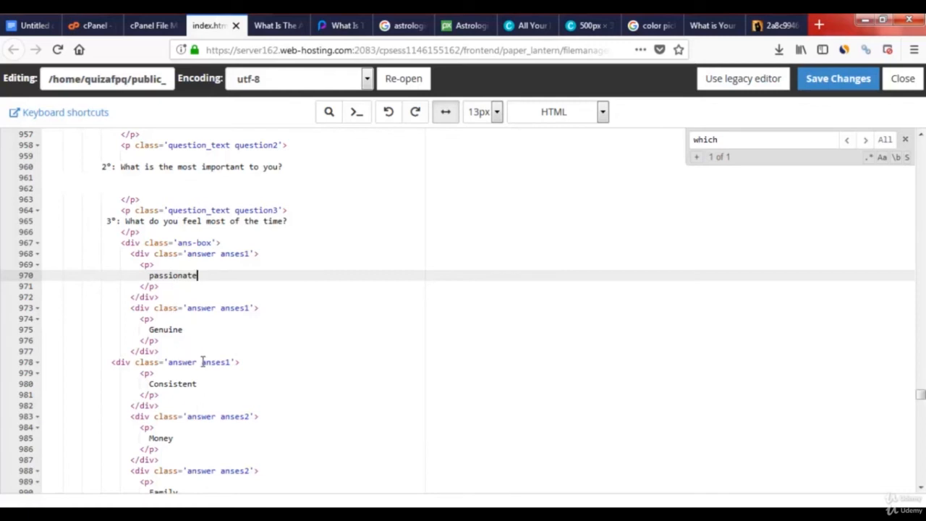
{"action": "double_click", "coordinate": [167, 330]}
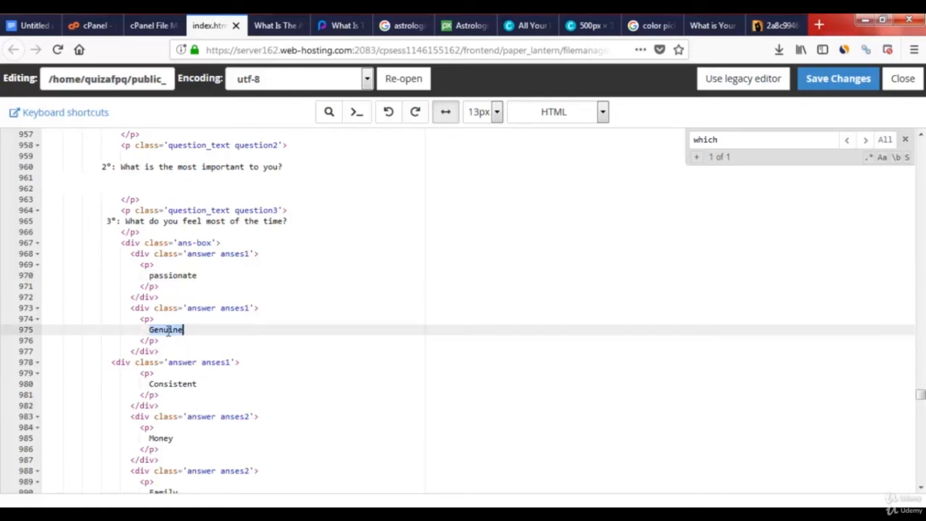
{"action": "type", "text": "Honnest"}
{"action": "double_click", "coordinate": [173, 385]}
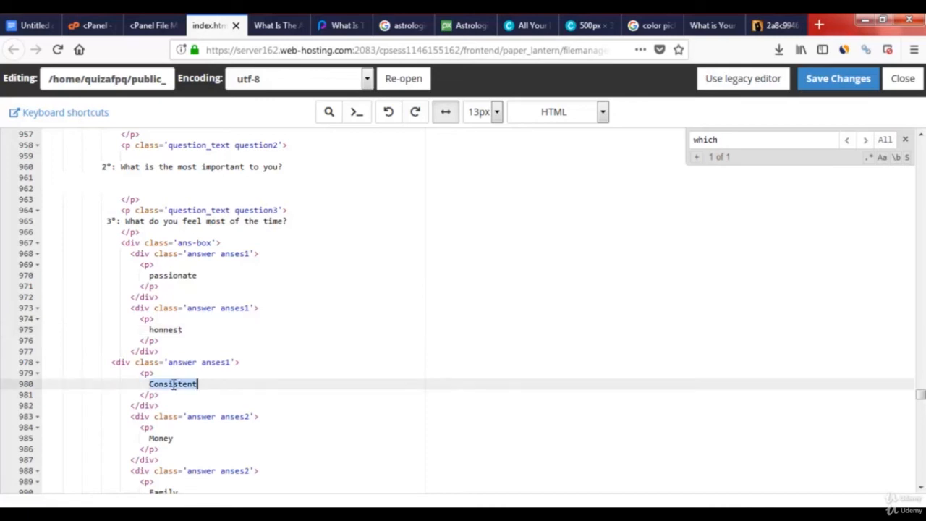
{"action": "type", "text": "ambi"}
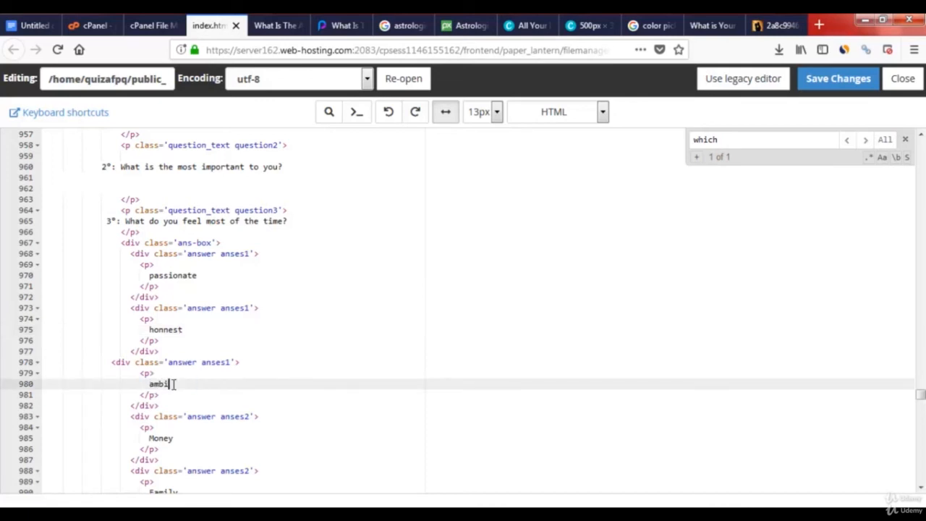
{"action": "type", "text": "tious"}
{"action": "left_click", "coordinate": [839, 78]}
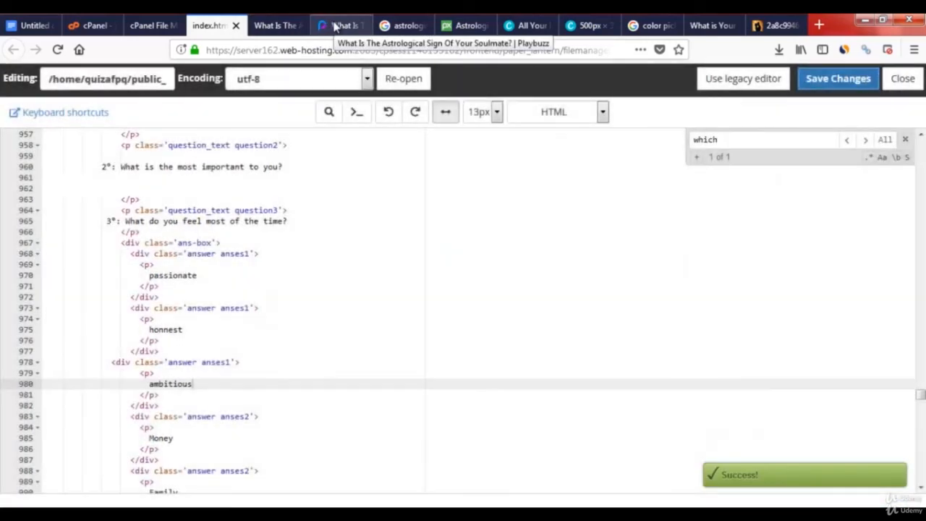
Correct the spelling of question 1's second answer in index.html to "honest".
{"action": "left_click", "coordinate": [334, 26]}
{"action": "left_click", "coordinate": [279, 25]}
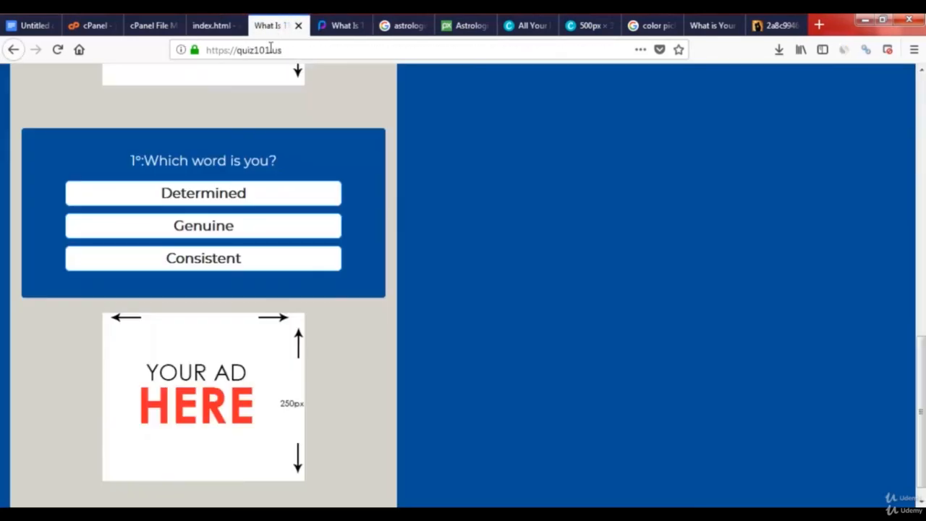
{"action": "left_click", "coordinate": [217, 26]}
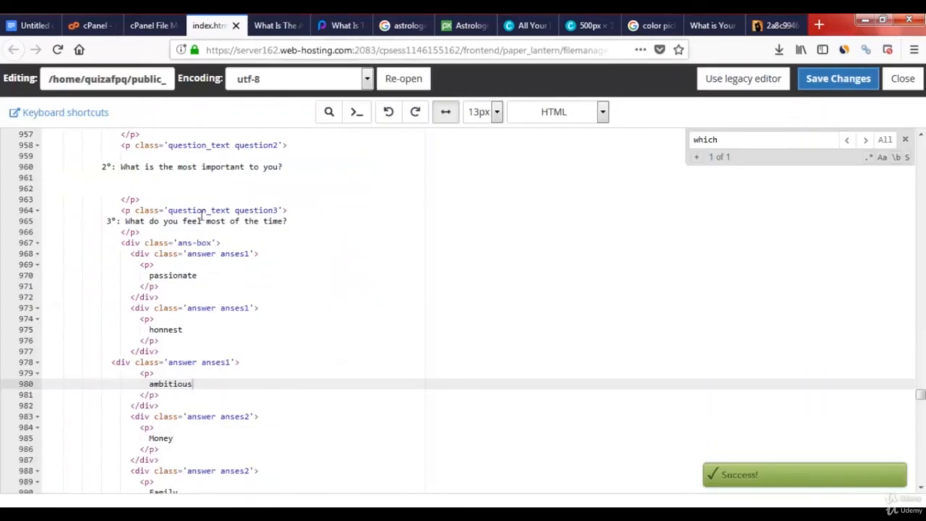
{"action": "left_click", "coordinate": [163, 330]}
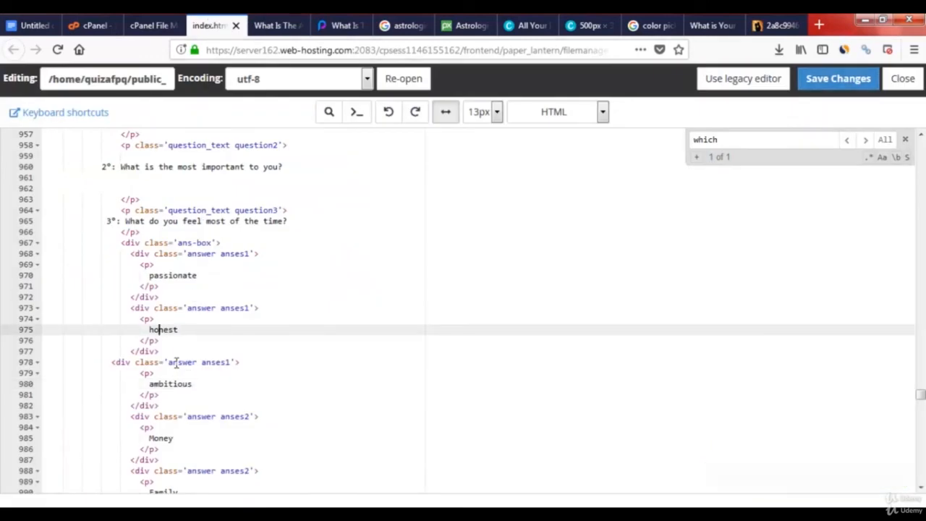
Save the corrected index.html and reload the quiz101.us page to check question 1's answers.
{"action": "left_click", "coordinate": [275, 25]}
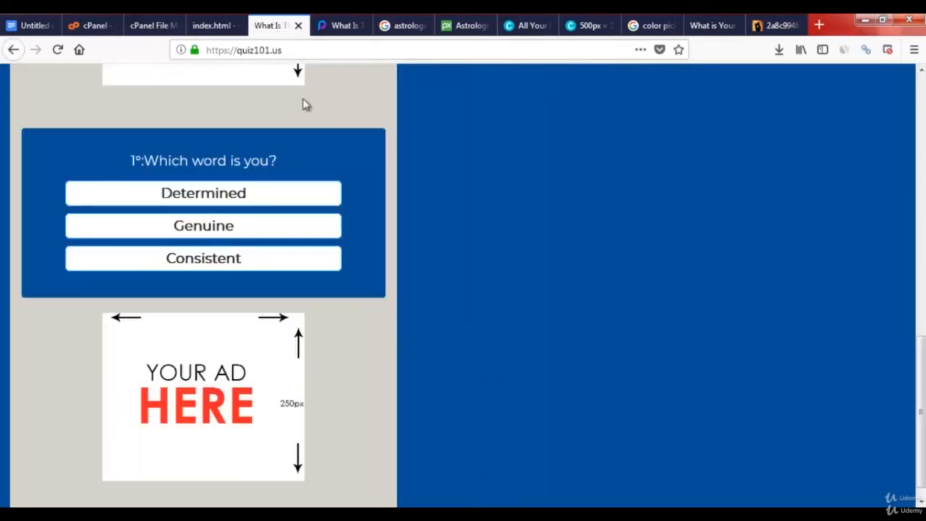
{"action": "left_click", "coordinate": [57, 50]}
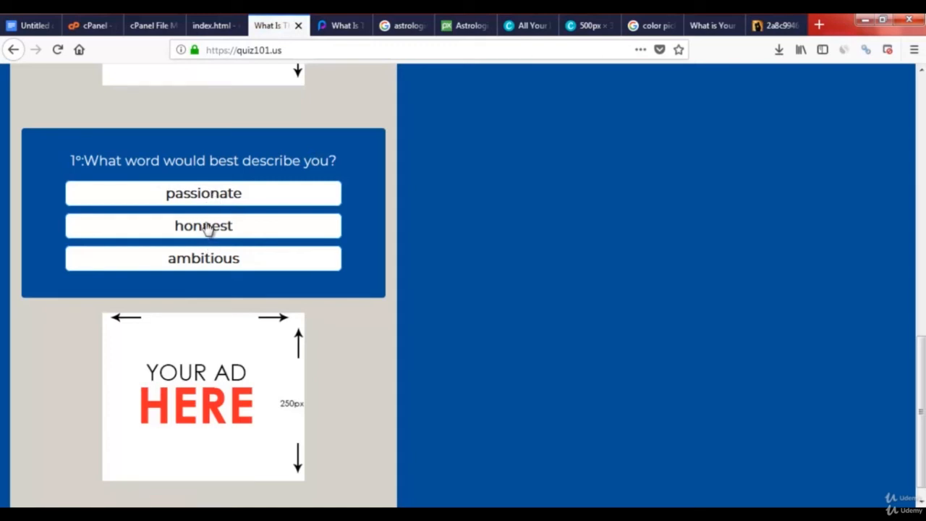
{"action": "left_click", "coordinate": [212, 25]}
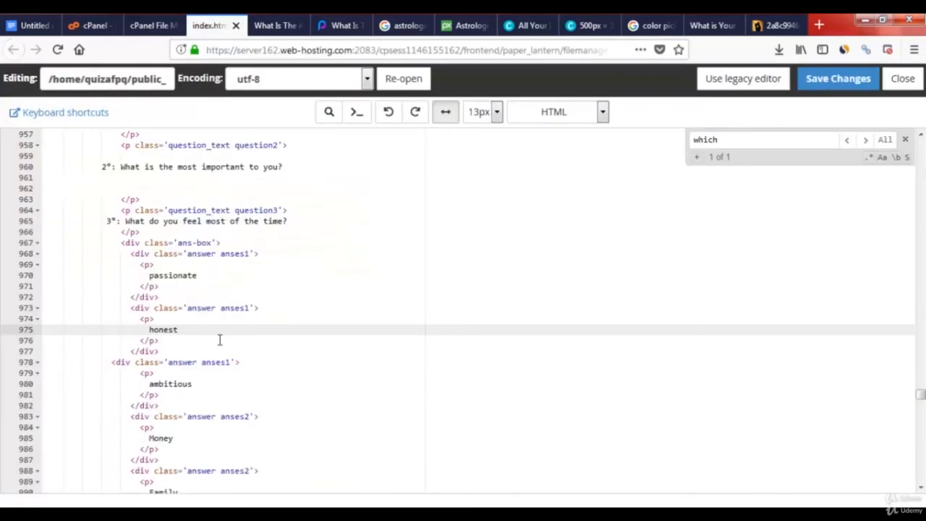
{"action": "left_click", "coordinate": [838, 79]}
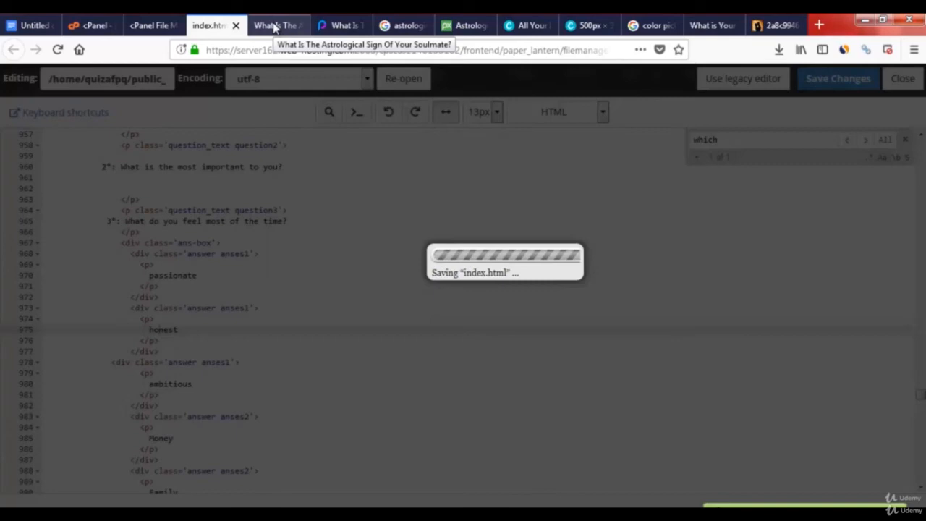
{"action": "left_click", "coordinate": [273, 25]}
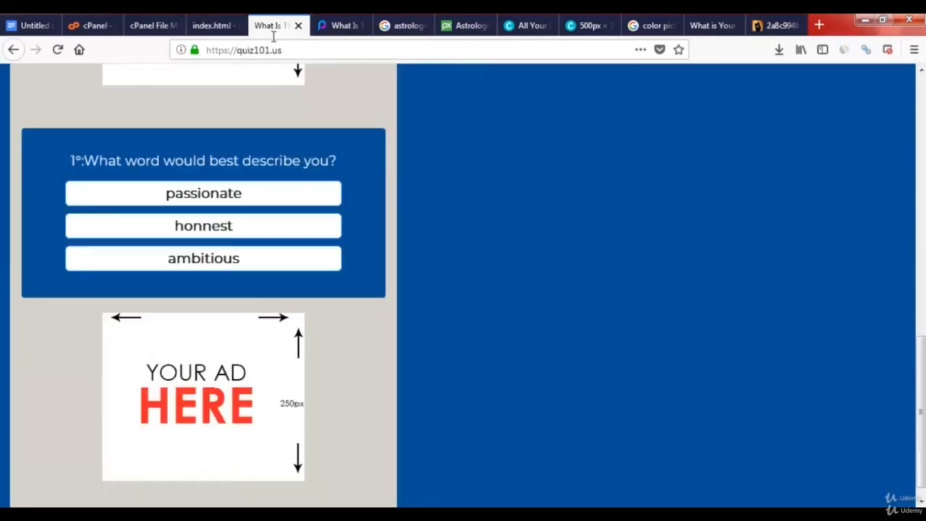
{"action": "left_click", "coordinate": [63, 52]}
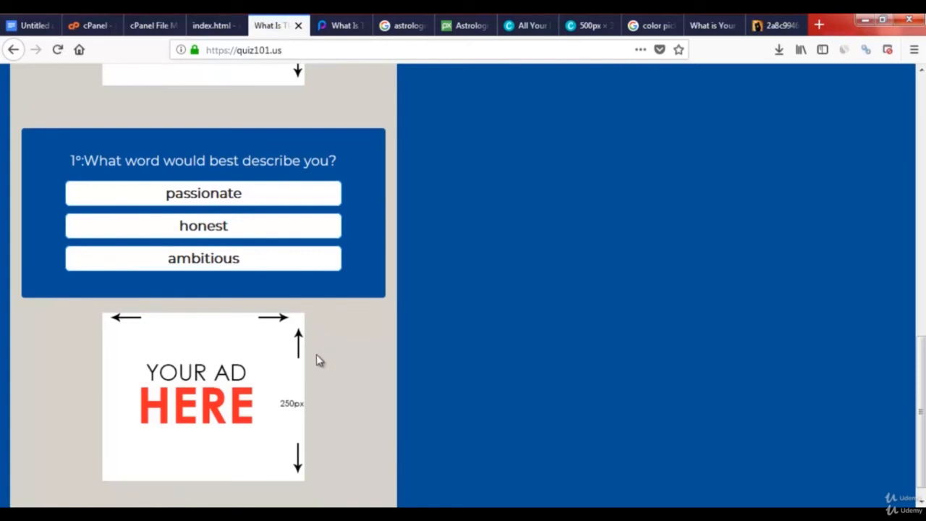
Copy the whole "passionate" answer block in index.html and paste it on a new line below the "ambitious" block.
{"action": "left_click", "coordinate": [213, 28]}
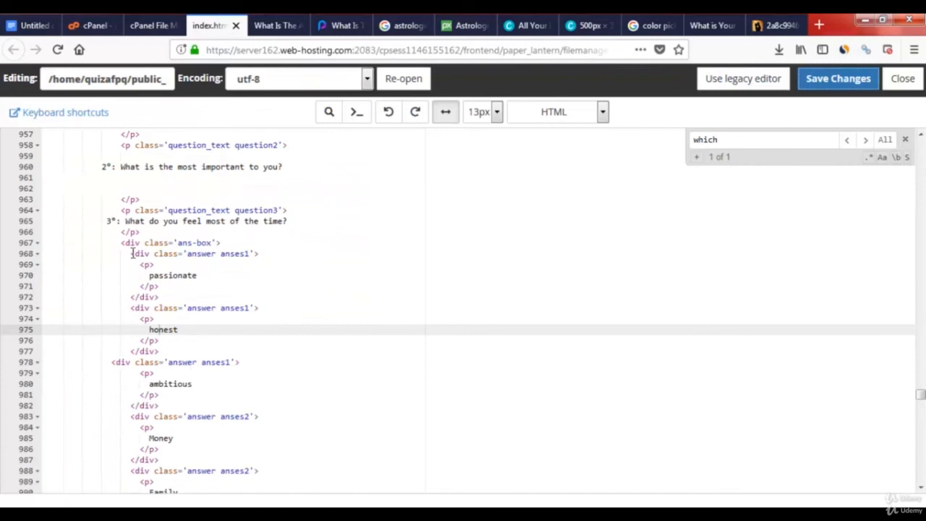
{"action": "left_click_drag", "start_coordinate": [133, 253], "coordinate": [168, 295]}
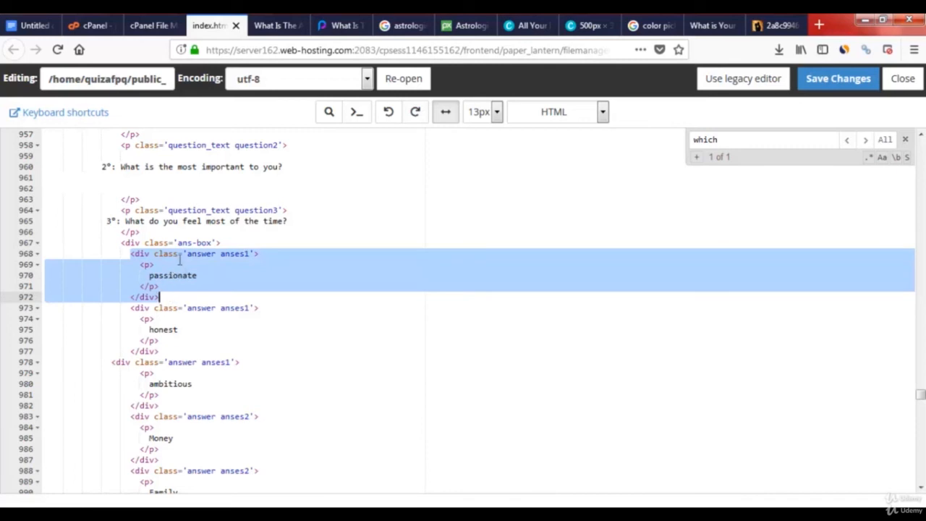
{"action": "right_click", "coordinate": [180, 261]}
{"action": "left_click", "coordinate": [281, 309]}
{"action": "scroll", "coordinate": [234, 388], "scroll_direction": "down", "scroll_amount": 2}
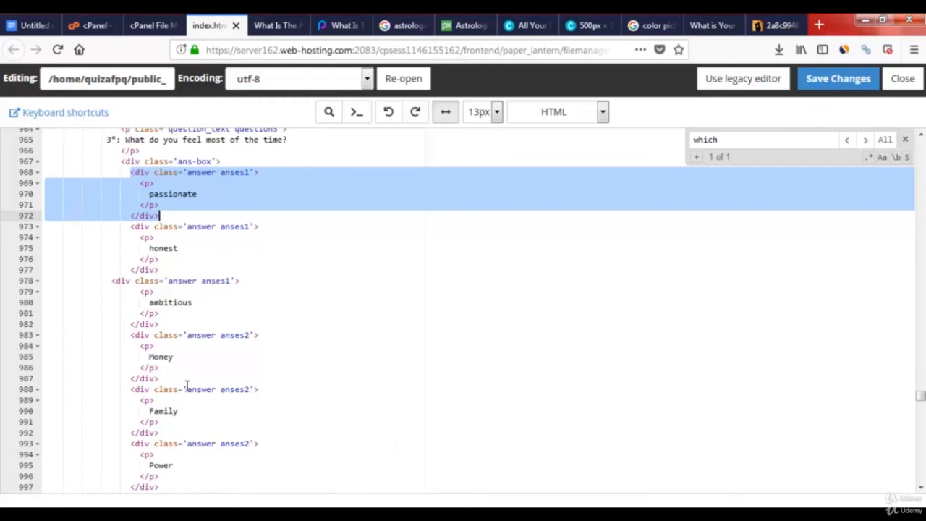
{"action": "left_click", "coordinate": [172, 323]}
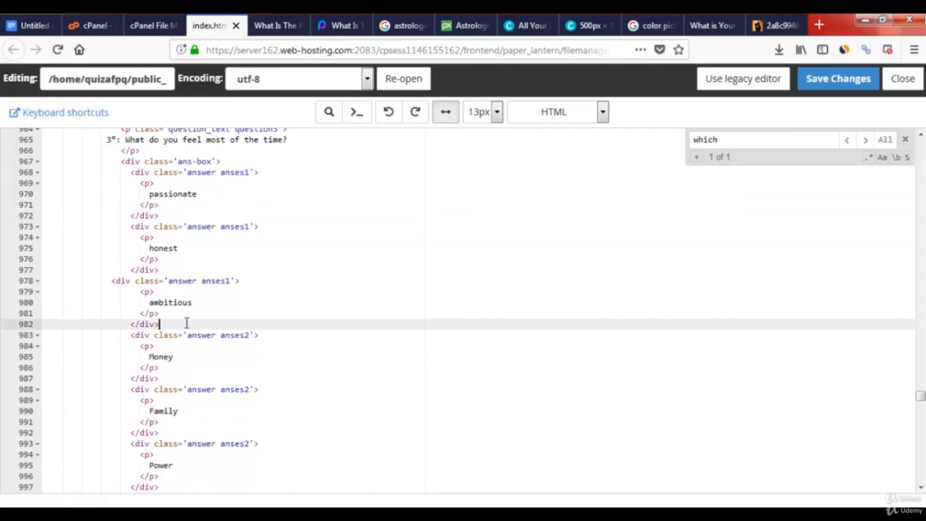
{"action": "key", "text": "Return"}
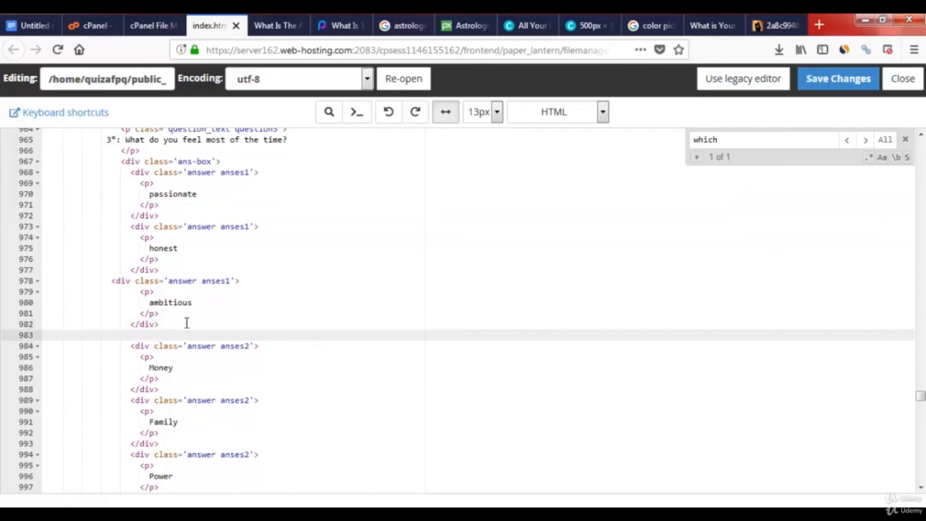
{"action": "key", "text": "ctrl+v"}
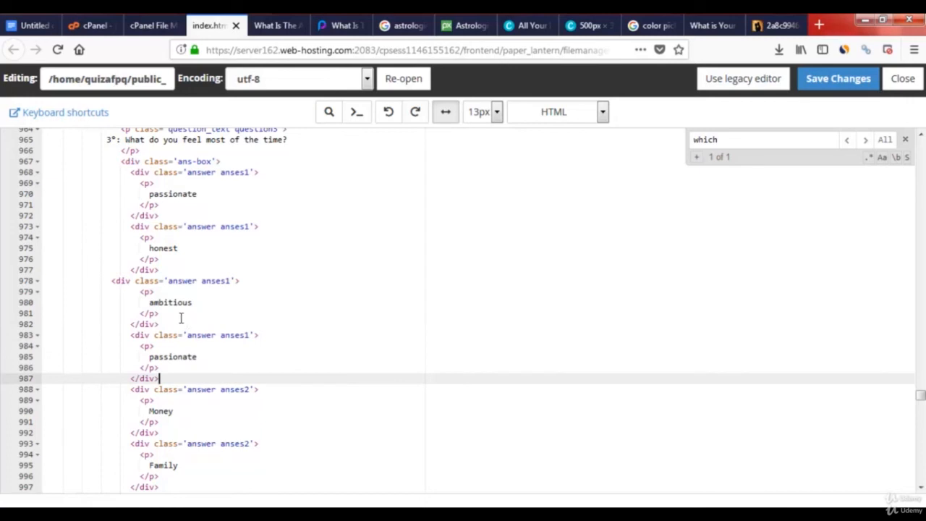
Change the pasted block's answer to "brave", save index.html and check question 1 on the quiz101.us page.
{"action": "double_click", "coordinate": [172, 356]}
{"action": "type", "text": "brave"}
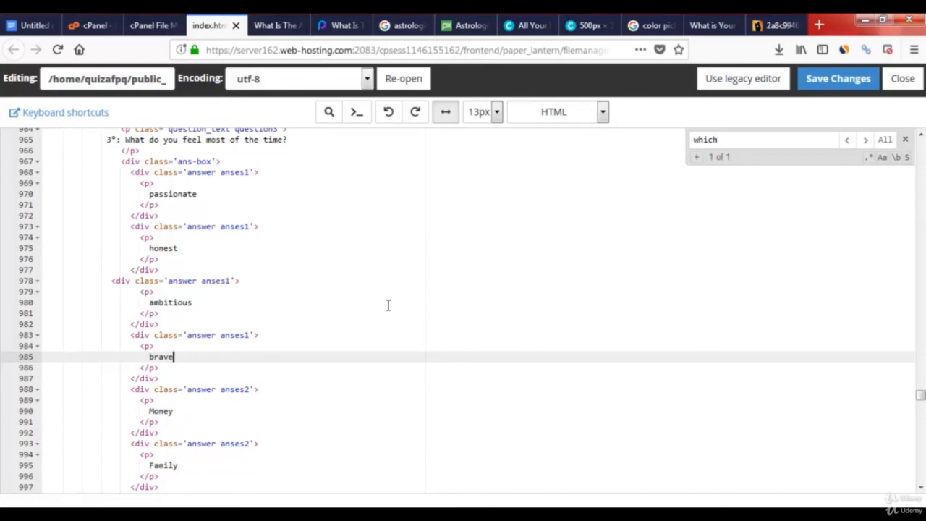
{"action": "left_click", "coordinate": [815, 81]}
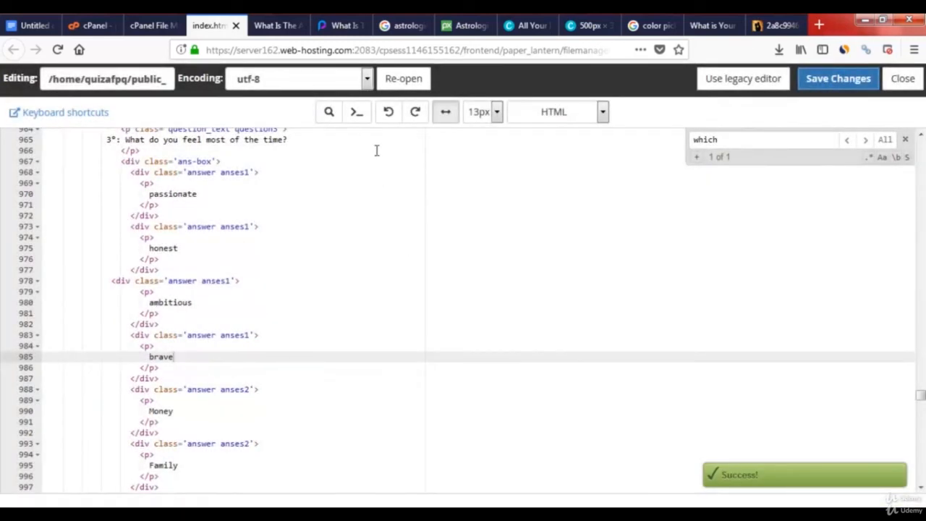
{"action": "left_click", "coordinate": [268, 27]}
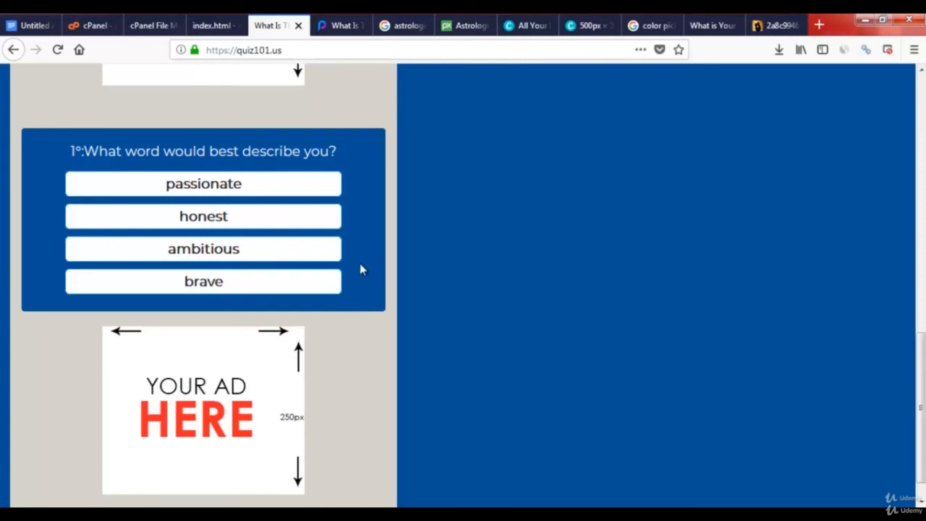
Search index.html for "background" and find the background-color line of the .survey_outer rule.
{"action": "left_click", "coordinate": [210, 26]}
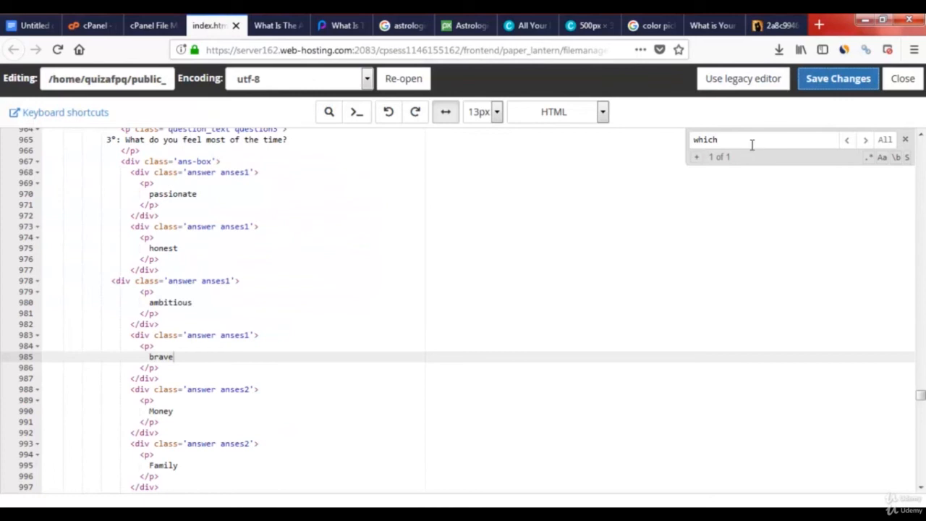
{"action": "key", "text": "ctrl+f"}
{"action": "type", "text": "ba"}
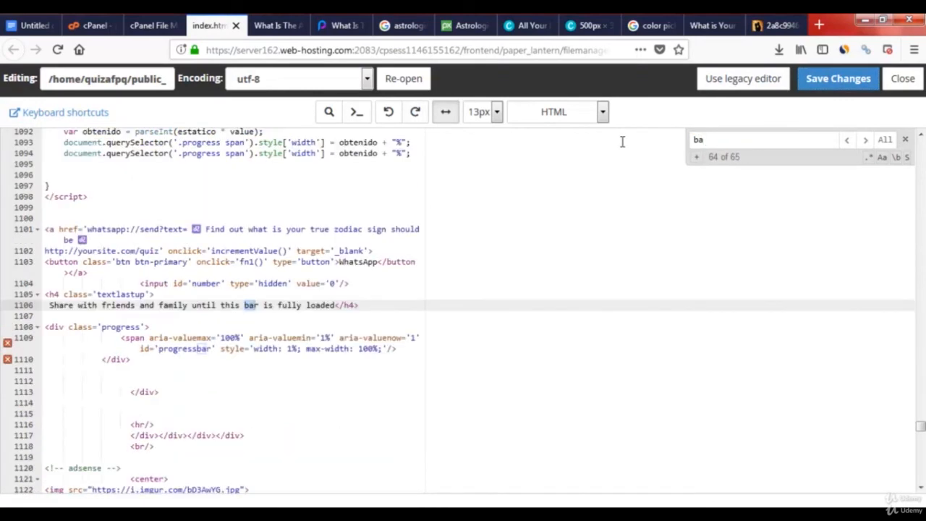
{"action": "type", "text": "ckgrou"}
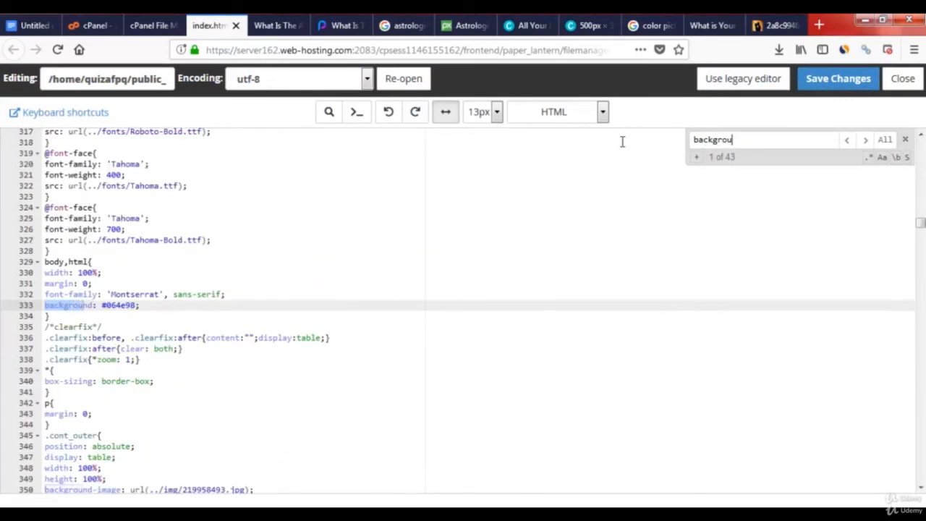
{"action": "type", "text": "nd"}
{"action": "left_click", "coordinate": [865, 142]}
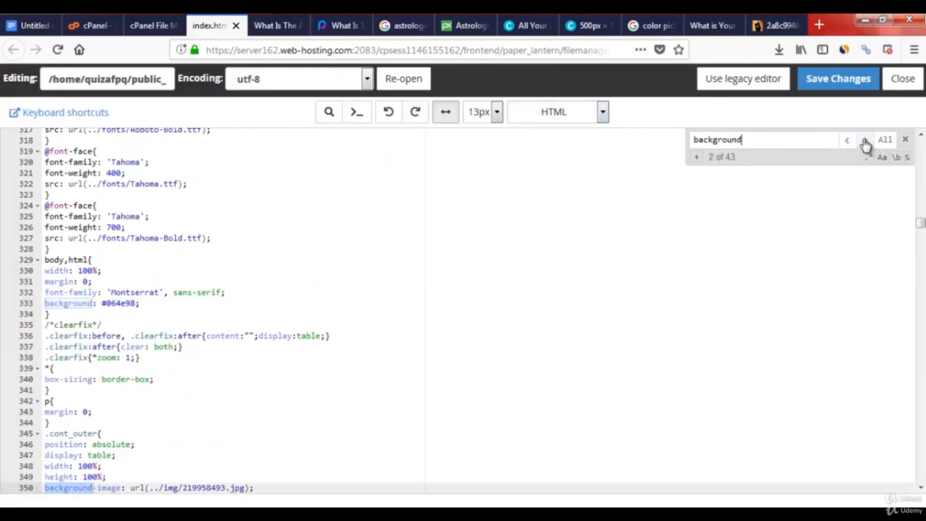
{"action": "left_click", "coordinate": [866, 142]}
{"action": "left_click", "coordinate": [865, 141]}
{"action": "left_click", "coordinate": [865, 142]}
{"action": "left_click", "coordinate": [865, 142]}
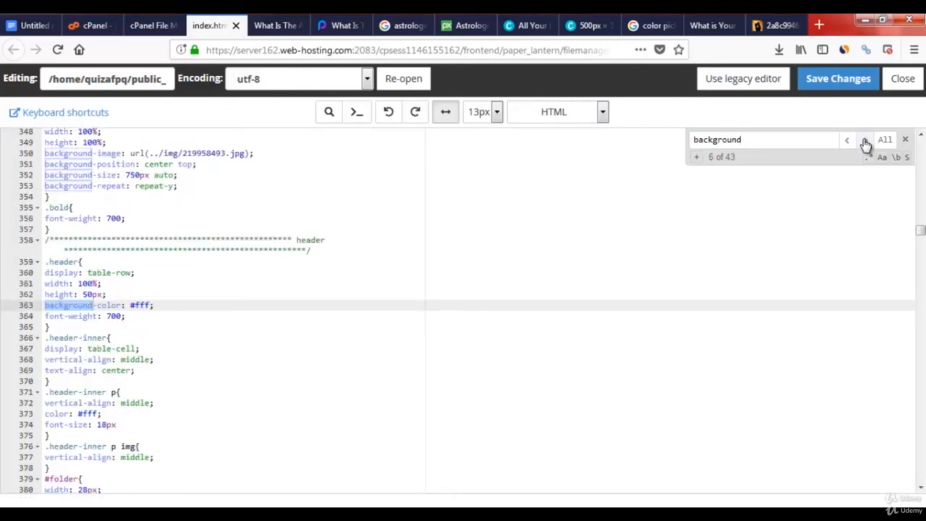
{"action": "left_click", "coordinate": [865, 142]}
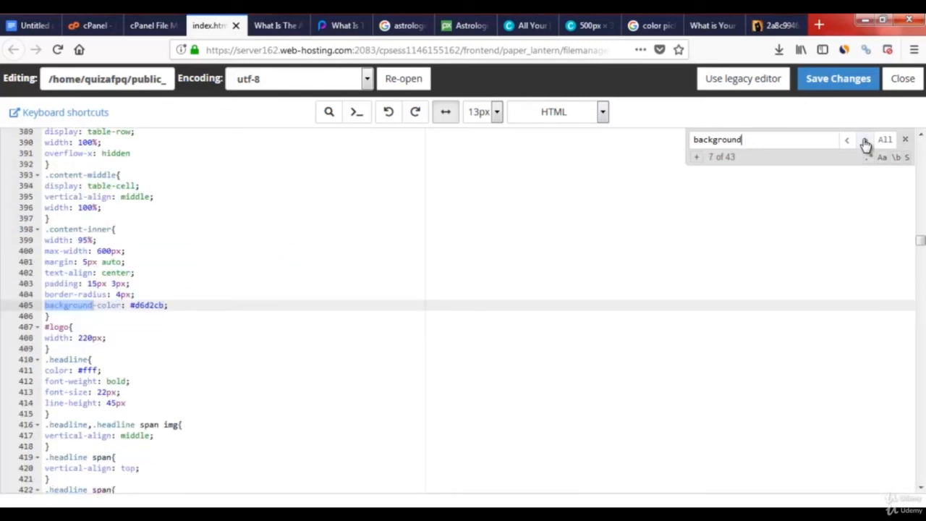
{"action": "left_click", "coordinate": [865, 142]}
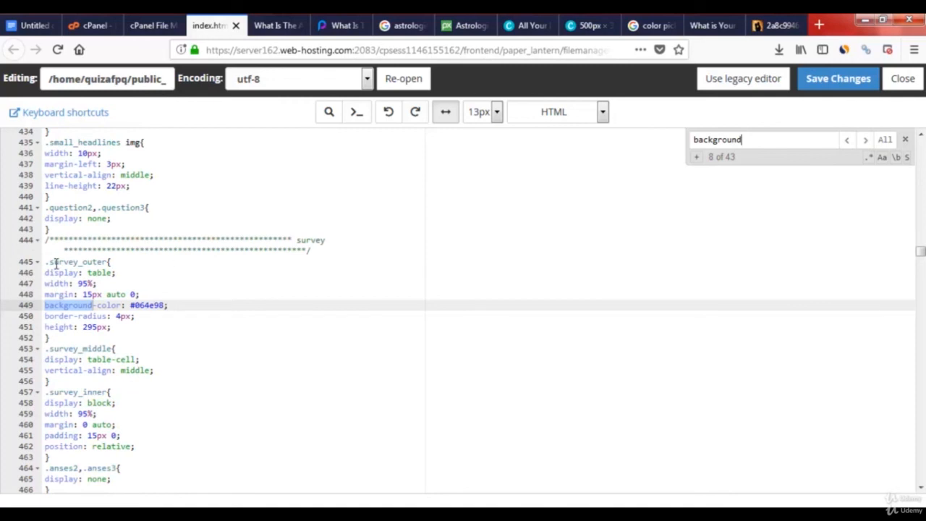
{"action": "left_click_drag", "start_coordinate": [46, 262], "coordinate": [114, 262]}
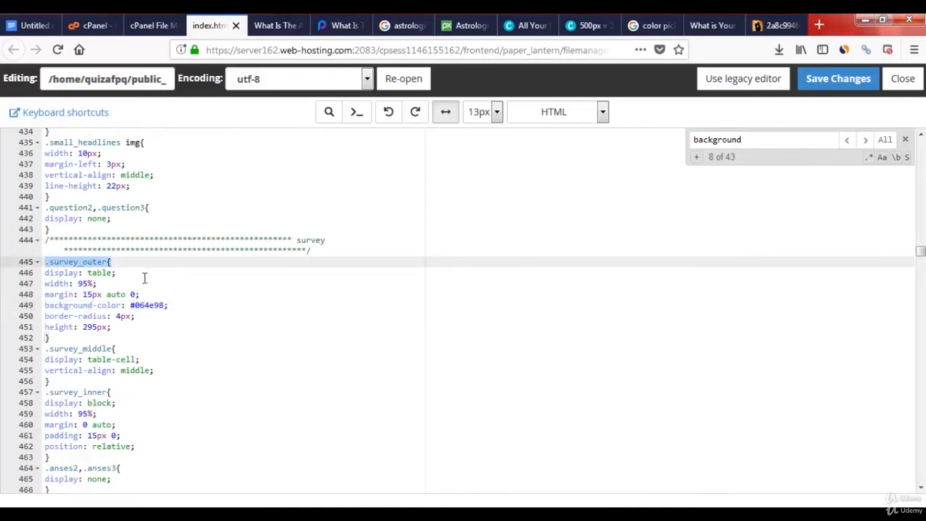
{"action": "left_click", "coordinate": [144, 306]}
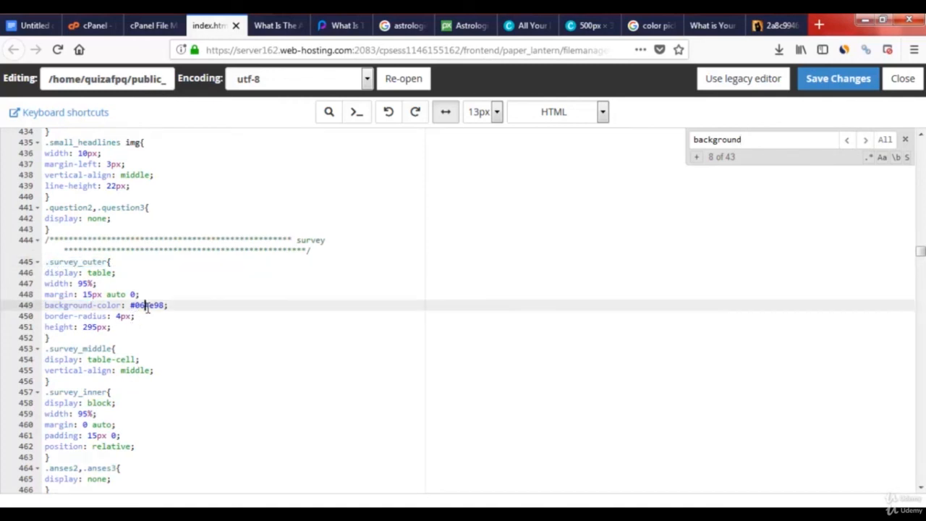
Choose the brownish orange #af663b in Google's color picker and copy its hex code without the hash sign.
{"action": "left_click", "coordinate": [651, 26]}
{"action": "left_click_drag", "start_coordinate": [310, 238], "coordinate": [351, 251]}
{"action": "left_click_drag", "start_coordinate": [271, 323], "coordinate": [279, 324]}
{"action": "left_click", "coordinate": [421, 221]}
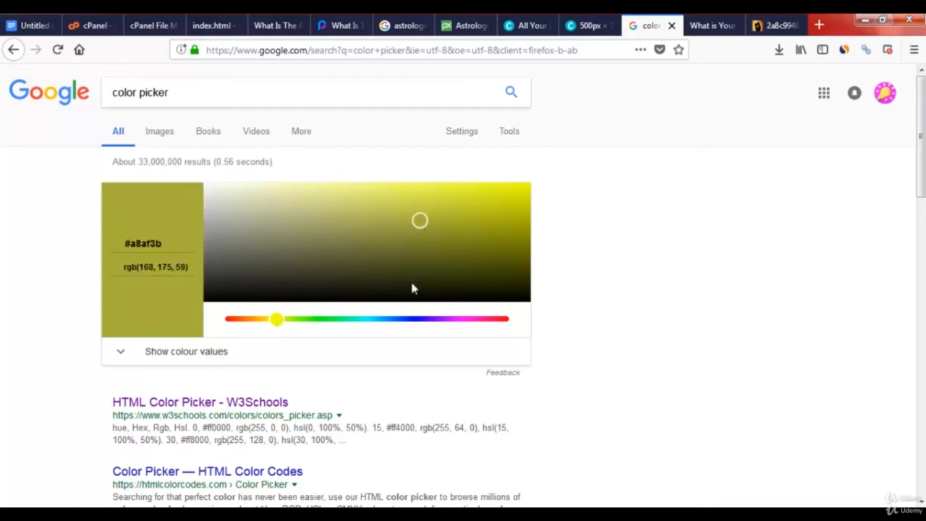
{"action": "left_click", "coordinate": [355, 323]}
{"action": "left_click_drag", "start_coordinate": [355, 324], "coordinate": [244, 320]}
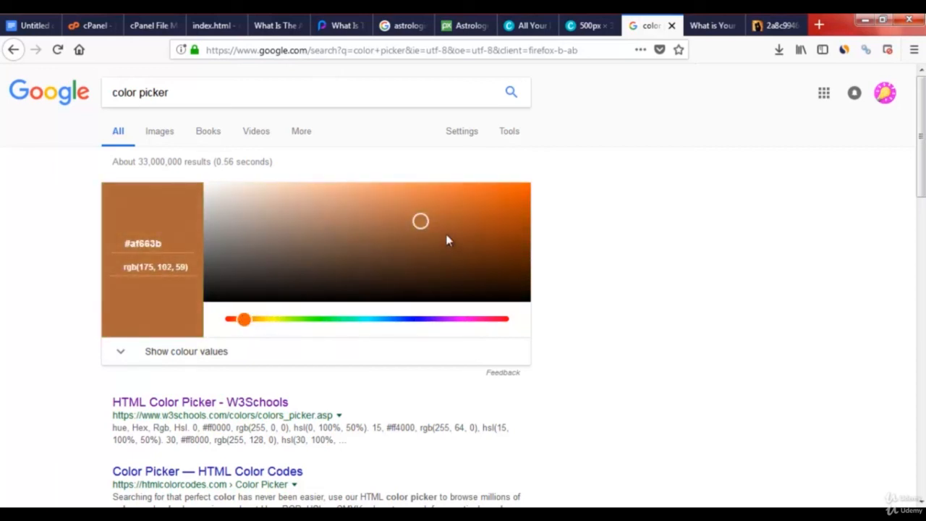
{"action": "double_click", "coordinate": [145, 243]}
{"action": "right_click", "coordinate": [143, 240]}
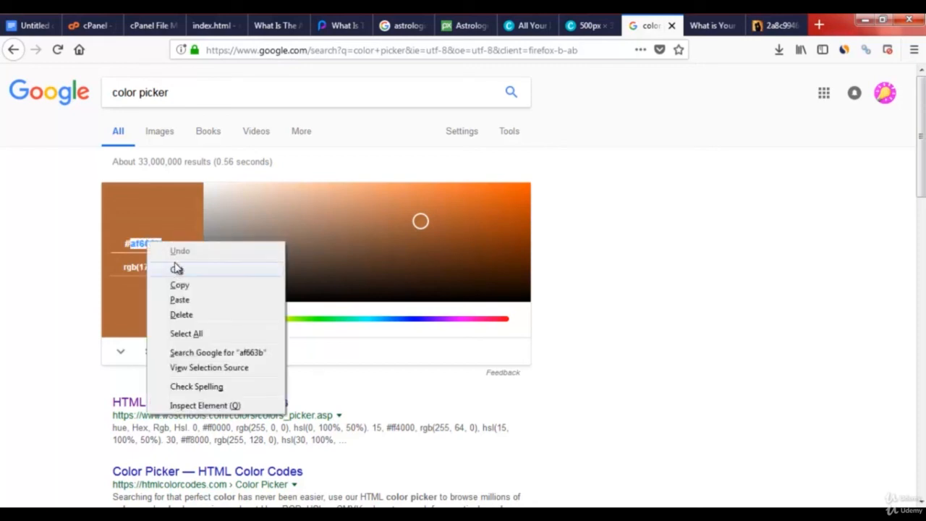
{"action": "left_click", "coordinate": [182, 293]}
Set the .survey_outer background-color in index.html to #af663b.
{"action": "left_click", "coordinate": [213, 26]}
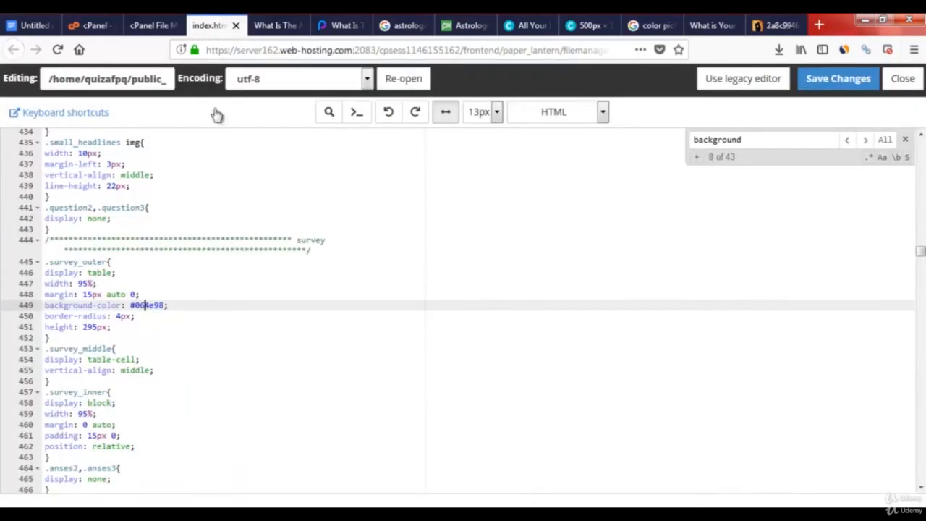
{"action": "double_click", "coordinate": [144, 304]}
{"action": "right_click", "coordinate": [145, 307]}
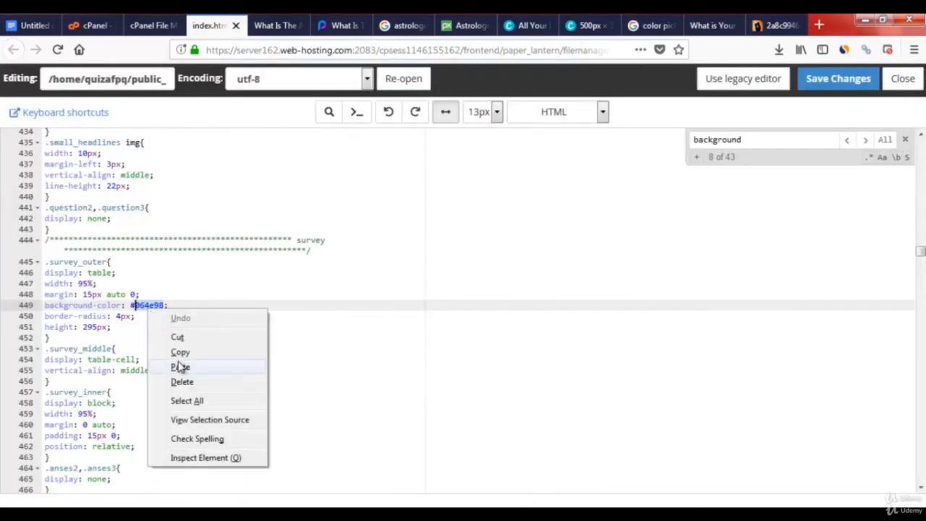
{"action": "left_click", "coordinate": [185, 365]}
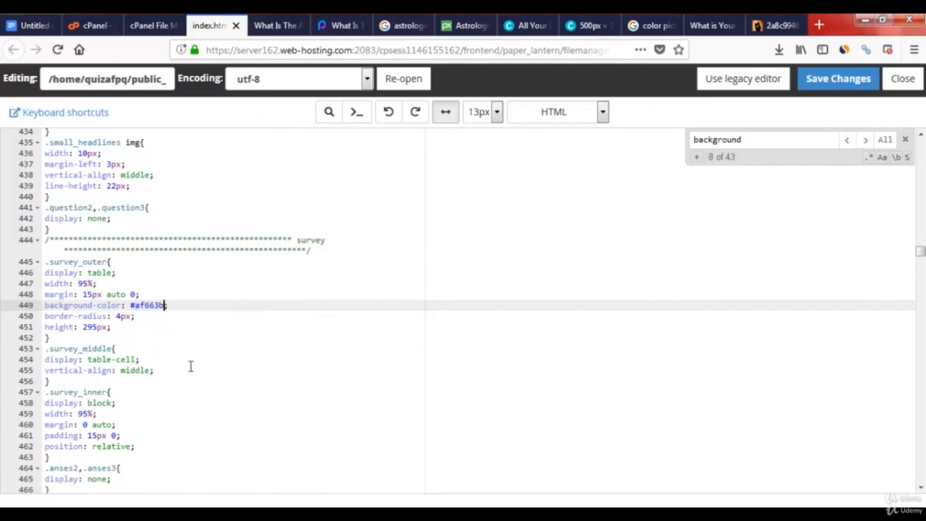
Save index.html and reload the quiz101.us page to check the question box's colour.
{"action": "left_click", "coordinate": [829, 87]}
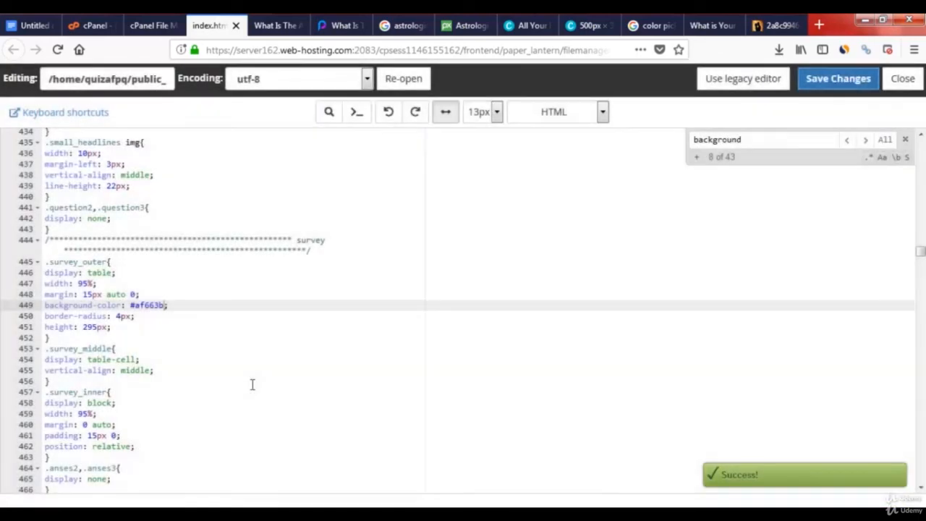
{"action": "left_click", "coordinate": [271, 26]}
{"action": "left_click", "coordinate": [57, 49]}
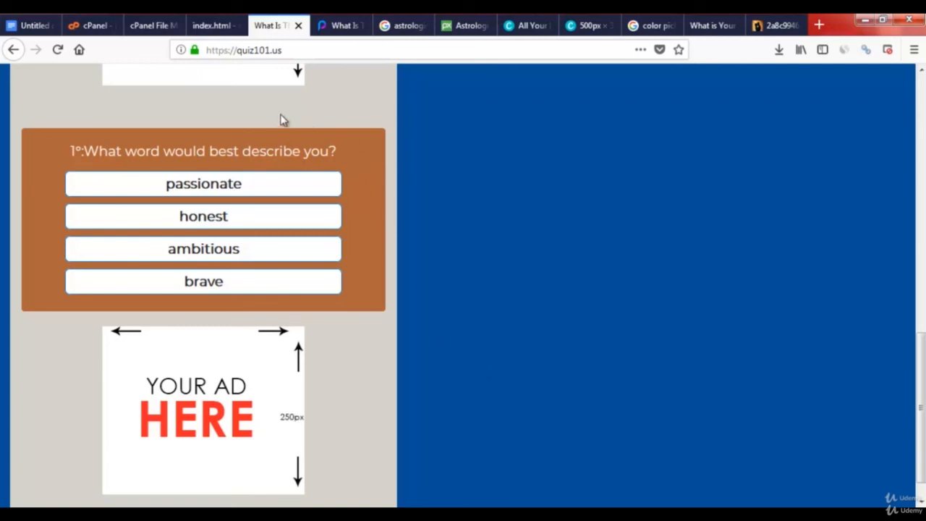
Search index.html for "send?" and locate the message text in the WhatsApp share link.
{"action": "left_click", "coordinate": [212, 26]}
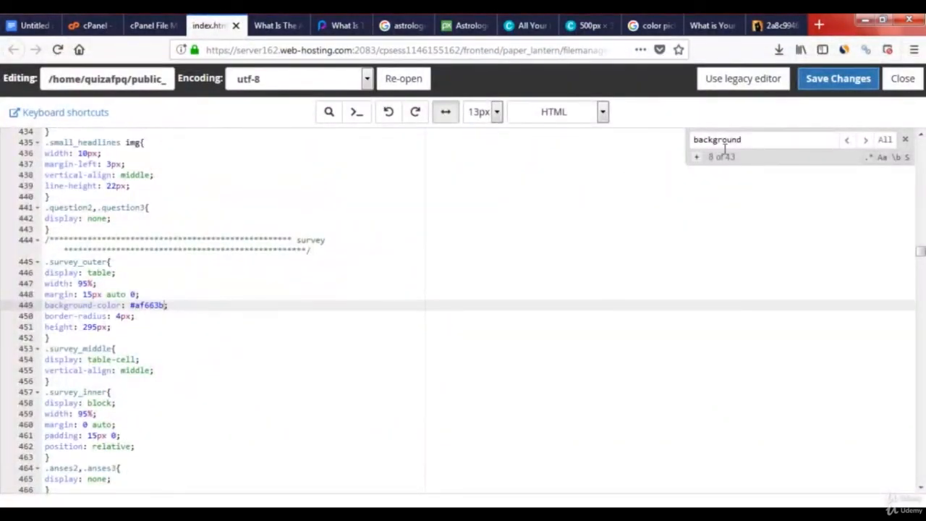
{"action": "left_click_drag", "start_coordinate": [747, 140], "coordinate": [691, 140]}
{"action": "type", "text": "send"}
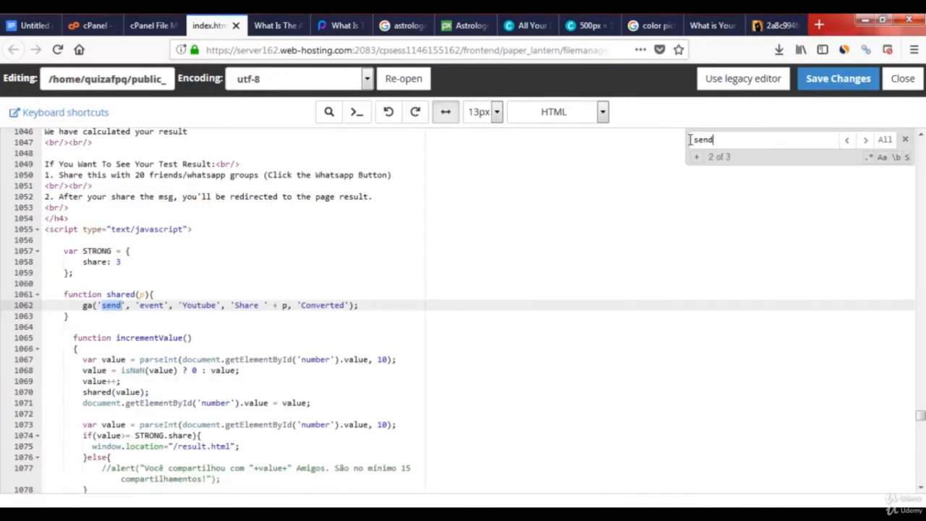
{"action": "type", "text": "?"}
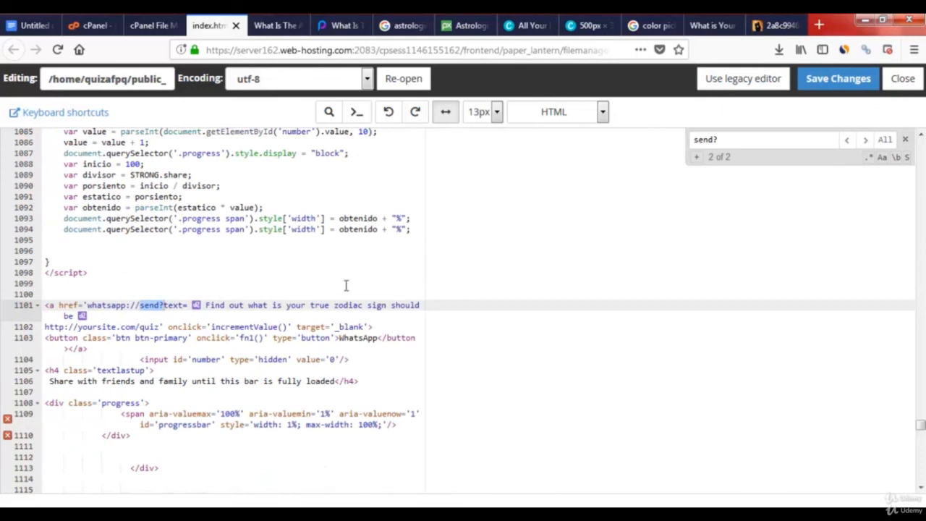
{"action": "left_click", "coordinate": [211, 306]}
{"action": "double_click", "coordinate": [212, 305]}
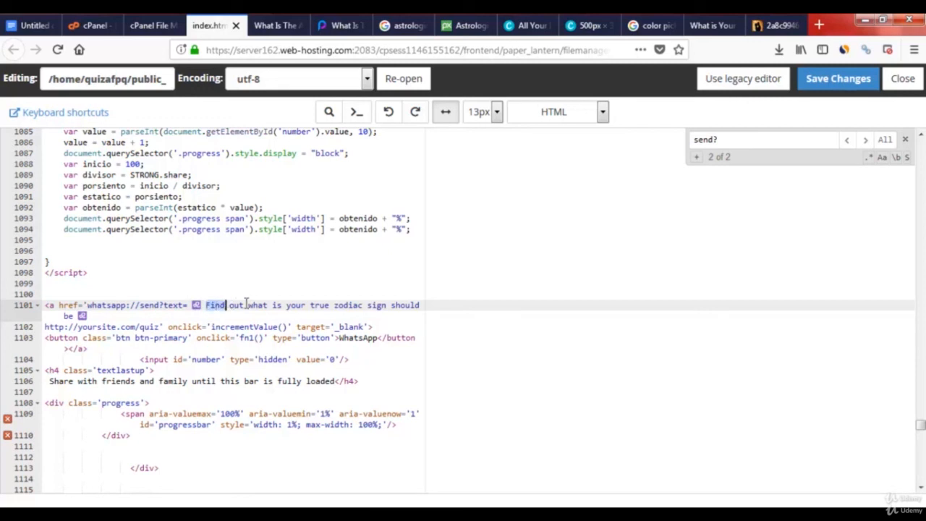
{"action": "mouse_move", "coordinate": [246, 304]}
{"action": "left_mouse_down"}
{"action": "mouse_move", "coordinate": [413, 304]}
{"action": "mouse_move", "coordinate": [88, 318]}
{"action": "mouse_move", "coordinate": [247, 309]}
{"action": "left_mouse_up"}
{"action": "left_click", "coordinate": [246, 307]}
Reload the Playbuzz soulmate quiz and copy its intro "Will you end up with a sexy Scorpio or an adventurous Sagittarius?".
{"action": "left_click", "coordinate": [337, 26]}
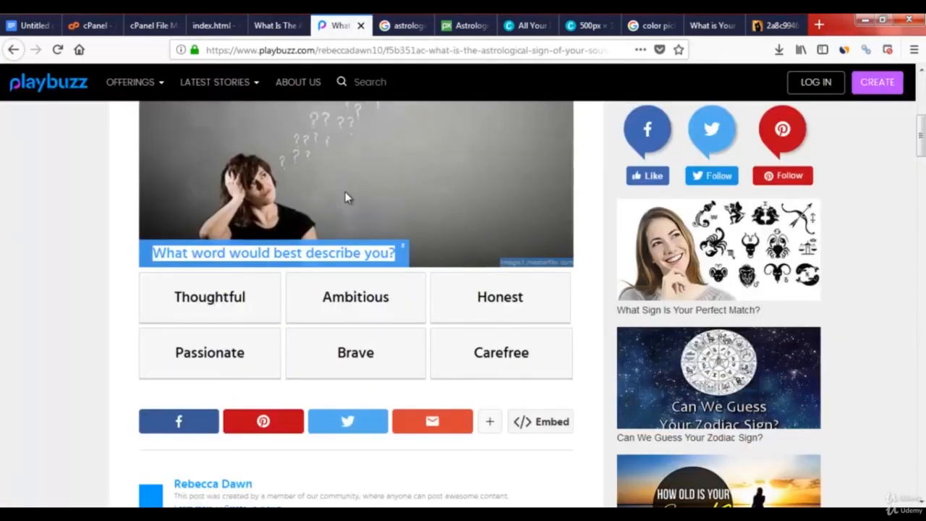
{"action": "scroll", "coordinate": [405, 236], "scroll_direction": "up", "scroll_amount": 4}
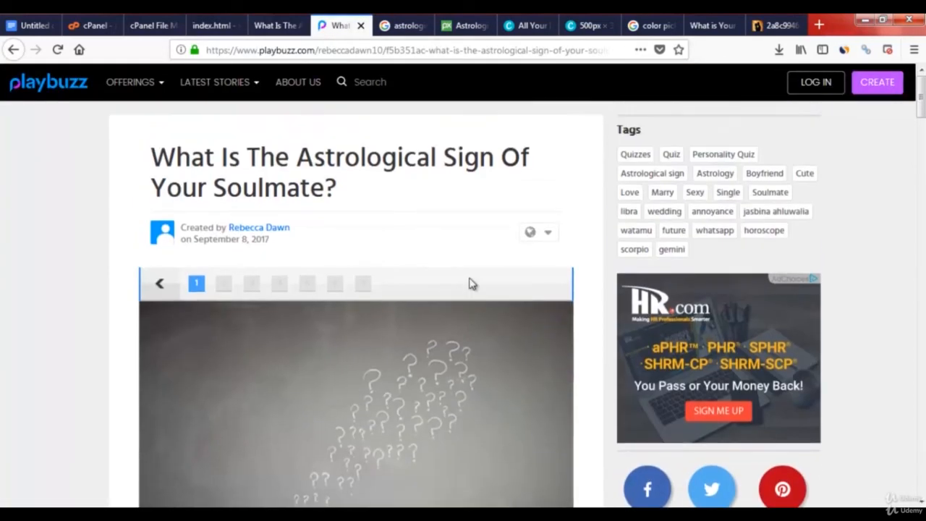
{"action": "left_click", "coordinate": [58, 49]}
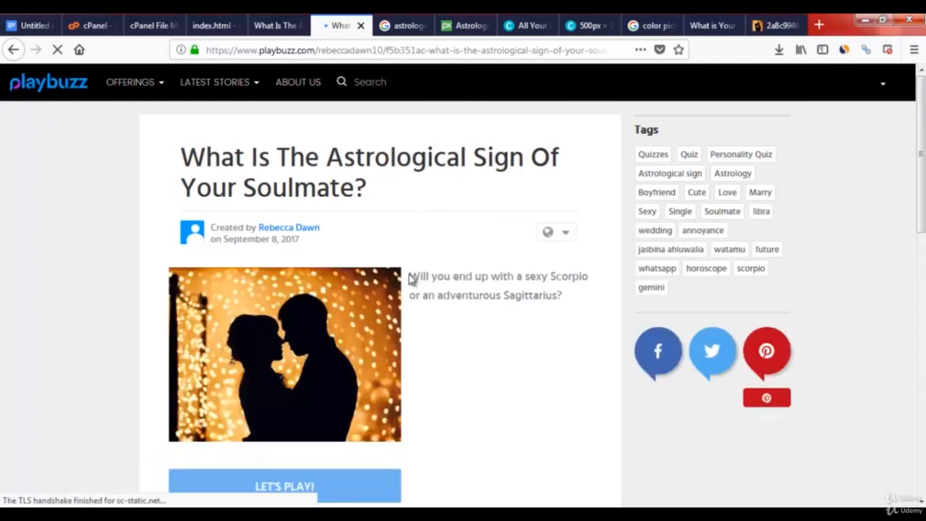
{"action": "left_click_drag", "start_coordinate": [412, 275], "coordinate": [569, 296]}
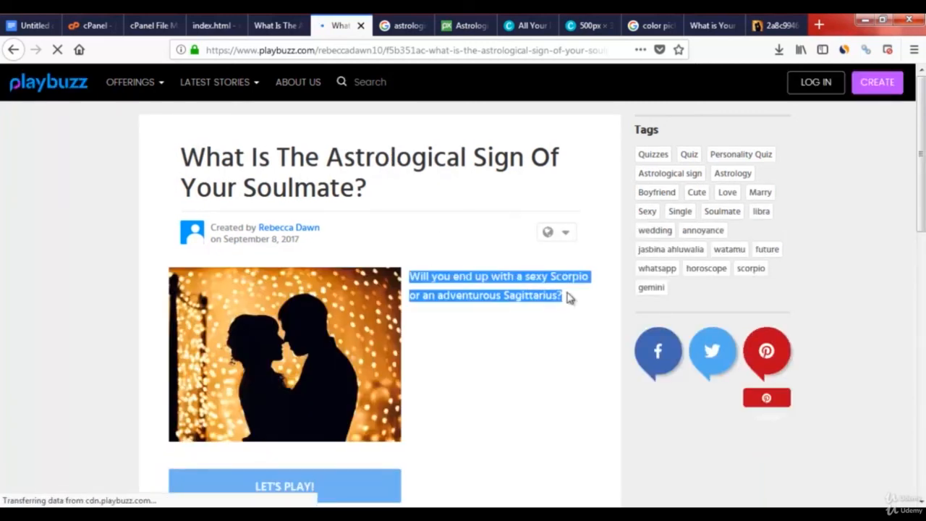
{"action": "right_click", "coordinate": [542, 298]}
{"action": "left_click", "coordinate": [572, 306]}
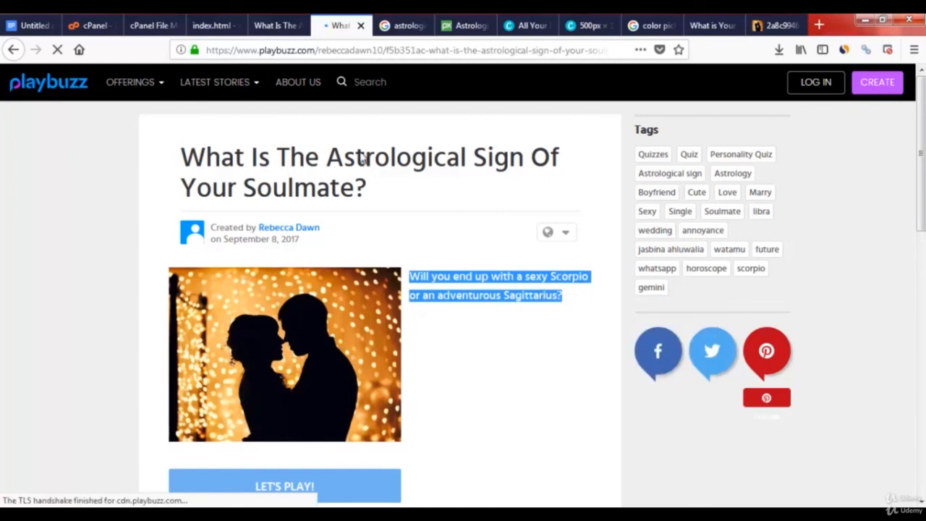
Replace the WhatsApp share message with "Will you end up with a sexy Scorpio or an adventurous Sagittarius?" and save index.html.
{"action": "left_click", "coordinate": [212, 25]}
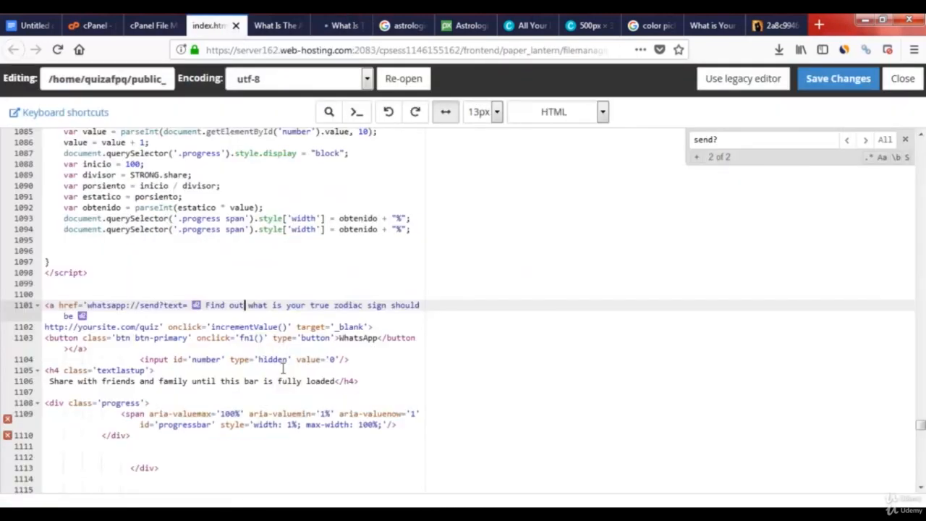
{"action": "left_click_drag", "start_coordinate": [206, 304], "coordinate": [67, 316]}
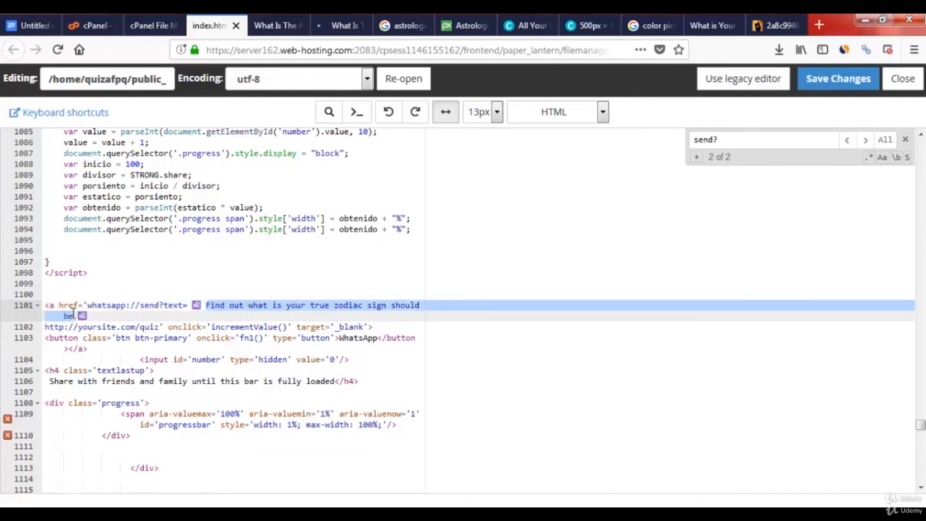
{"action": "right_click", "coordinate": [217, 308]}
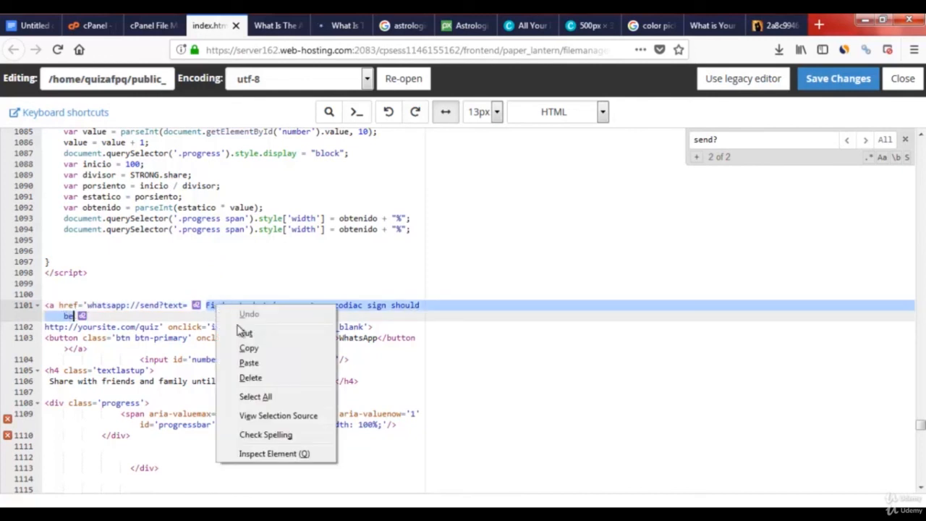
{"action": "left_click", "coordinate": [249, 364]}
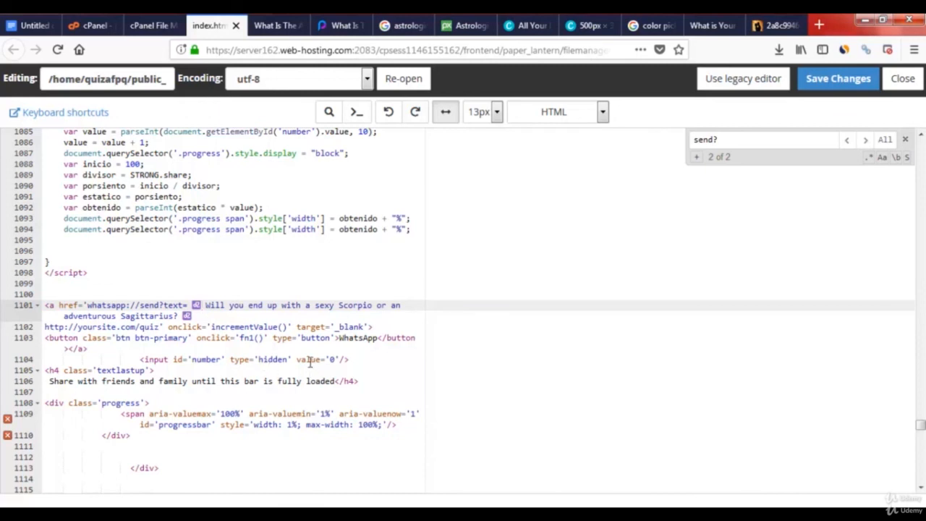
{"action": "left_click", "coordinate": [837, 79]}
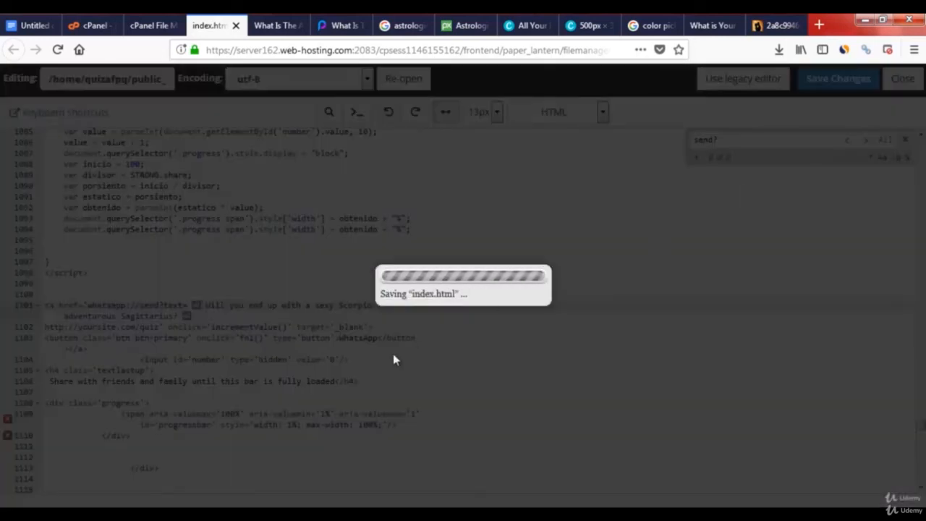